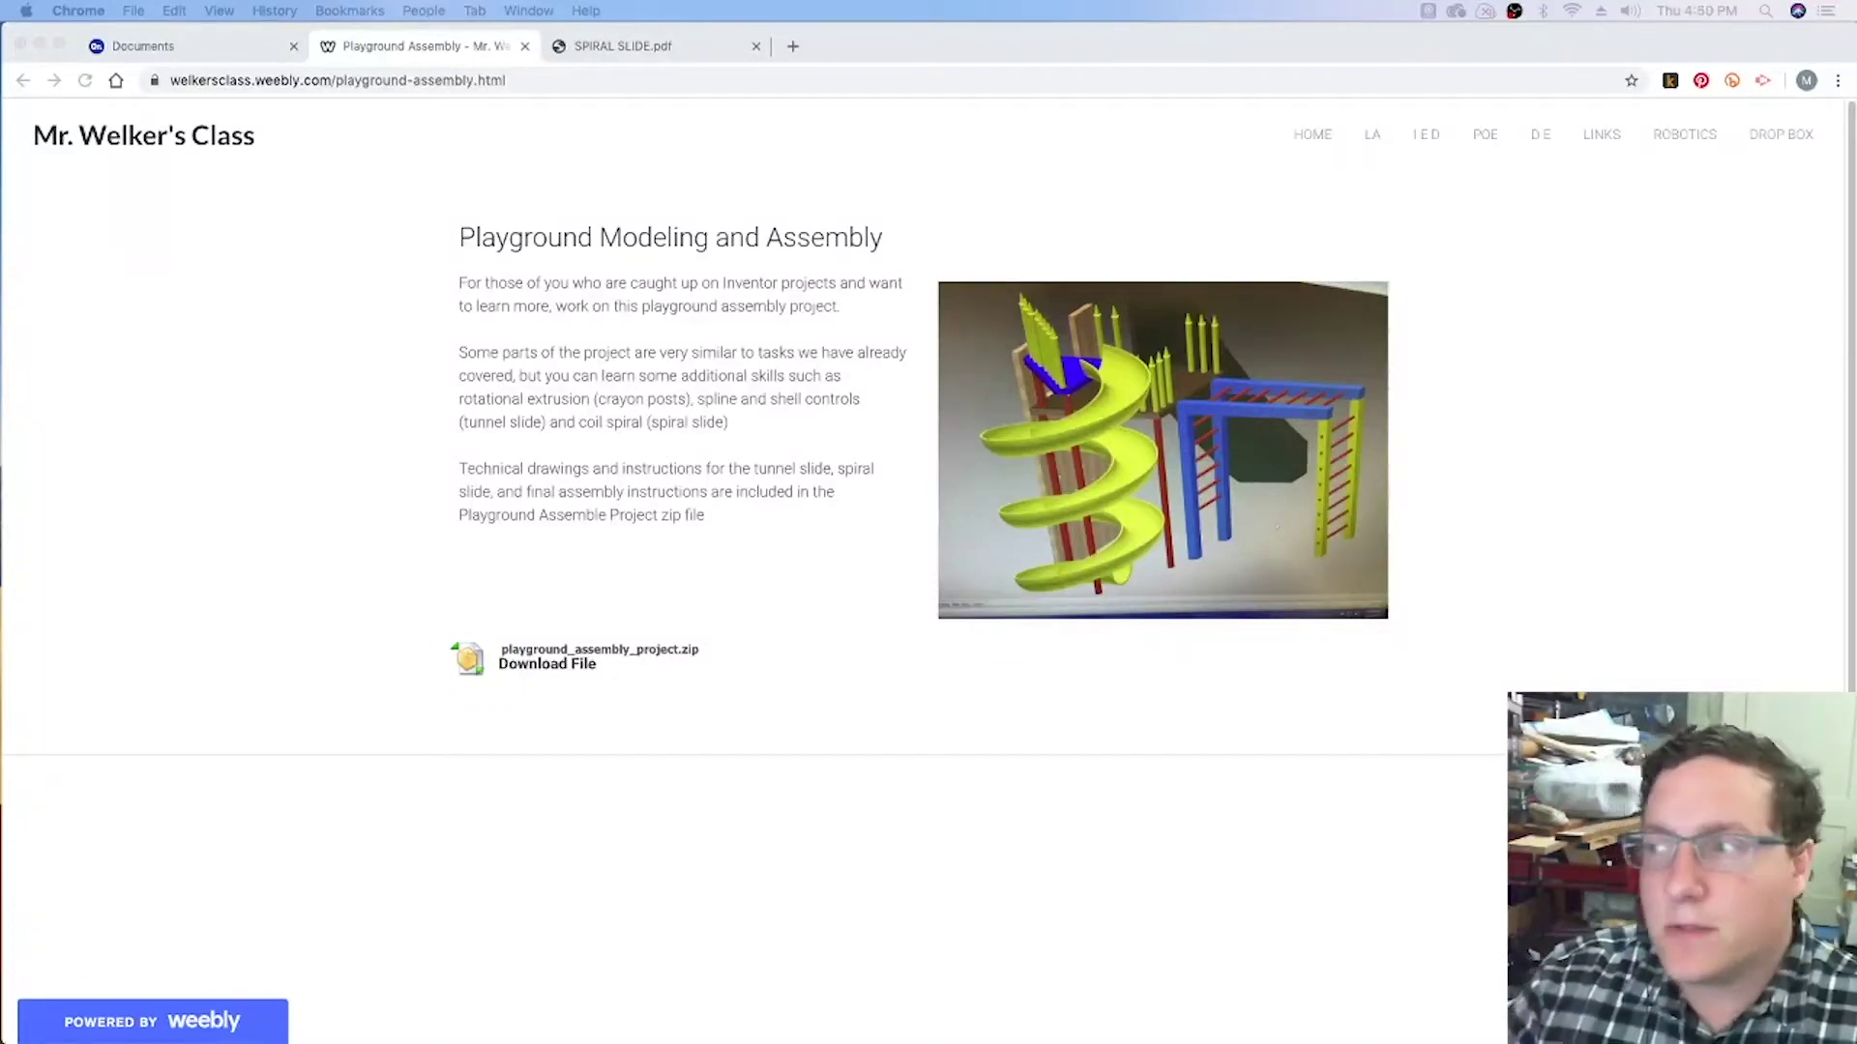
Highlight 'Playground Modeling' on the class page, then view the SPIRAL SLIDE.pdf drawing.
click(449, 240)
drag(459, 257, 708, 239)
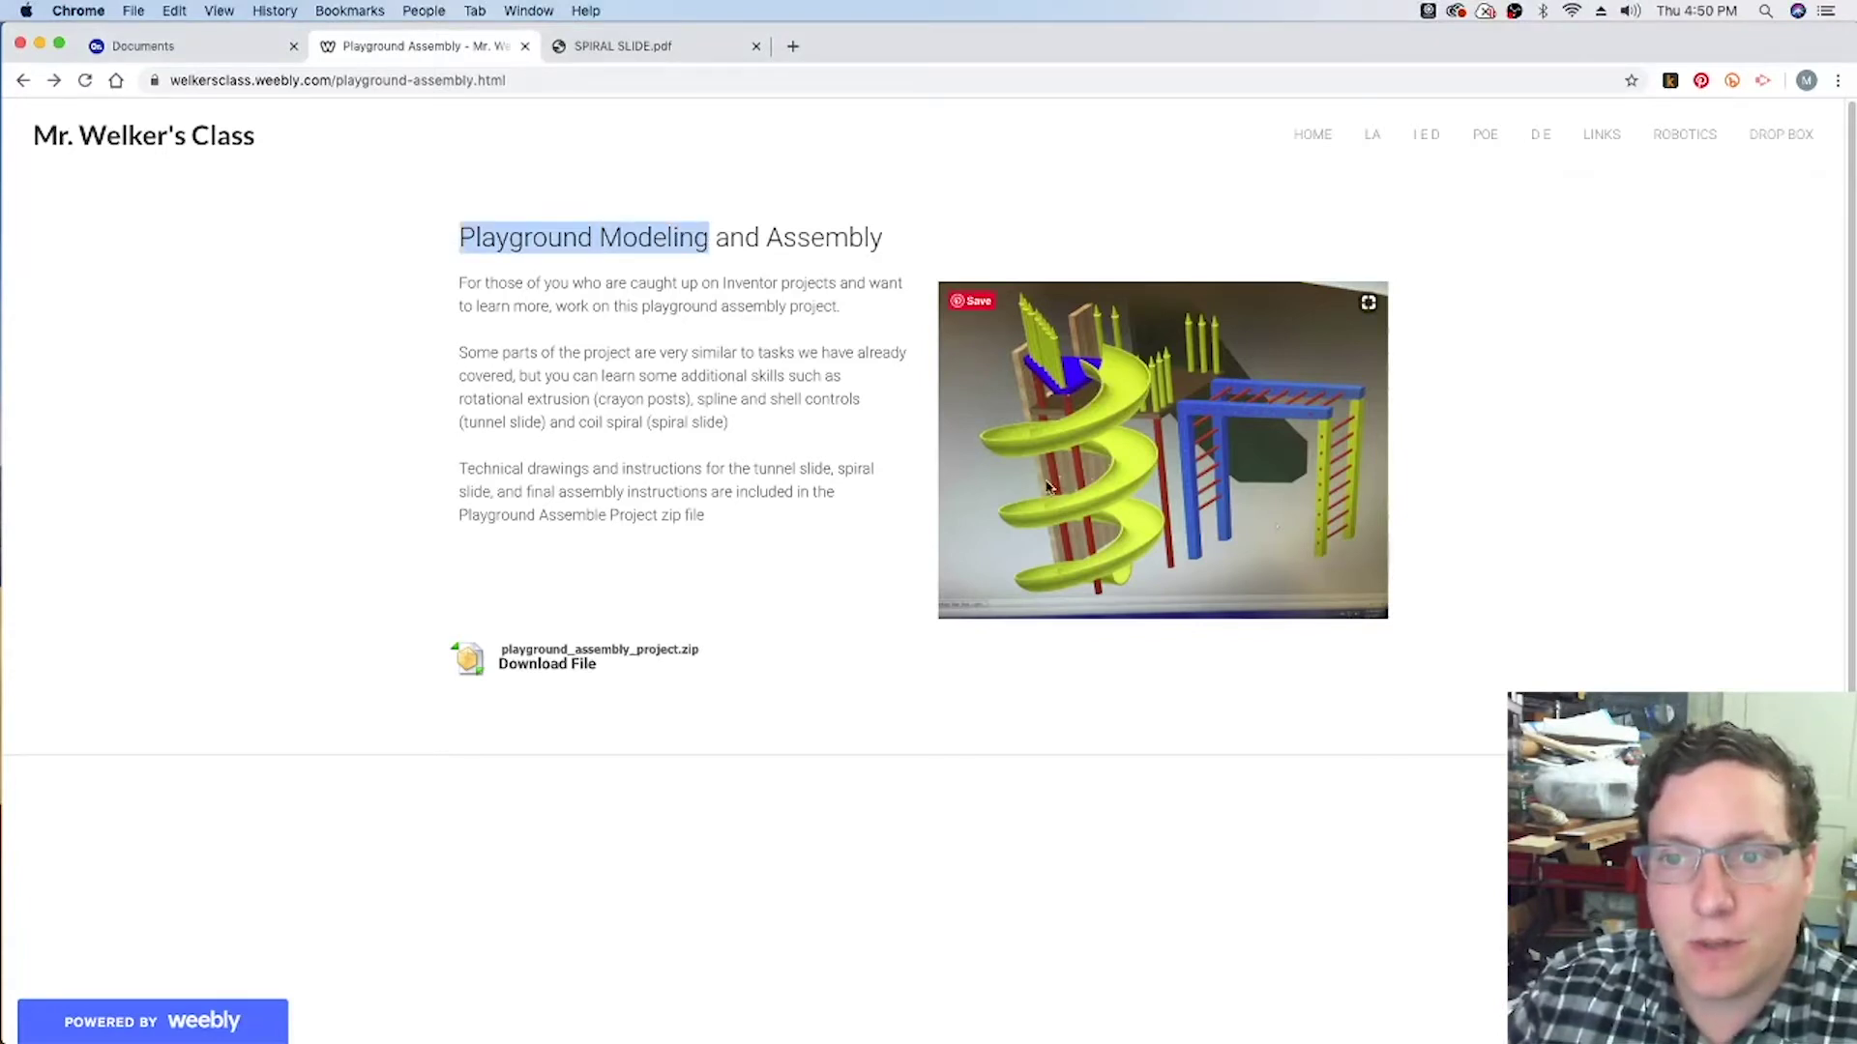
click(639, 48)
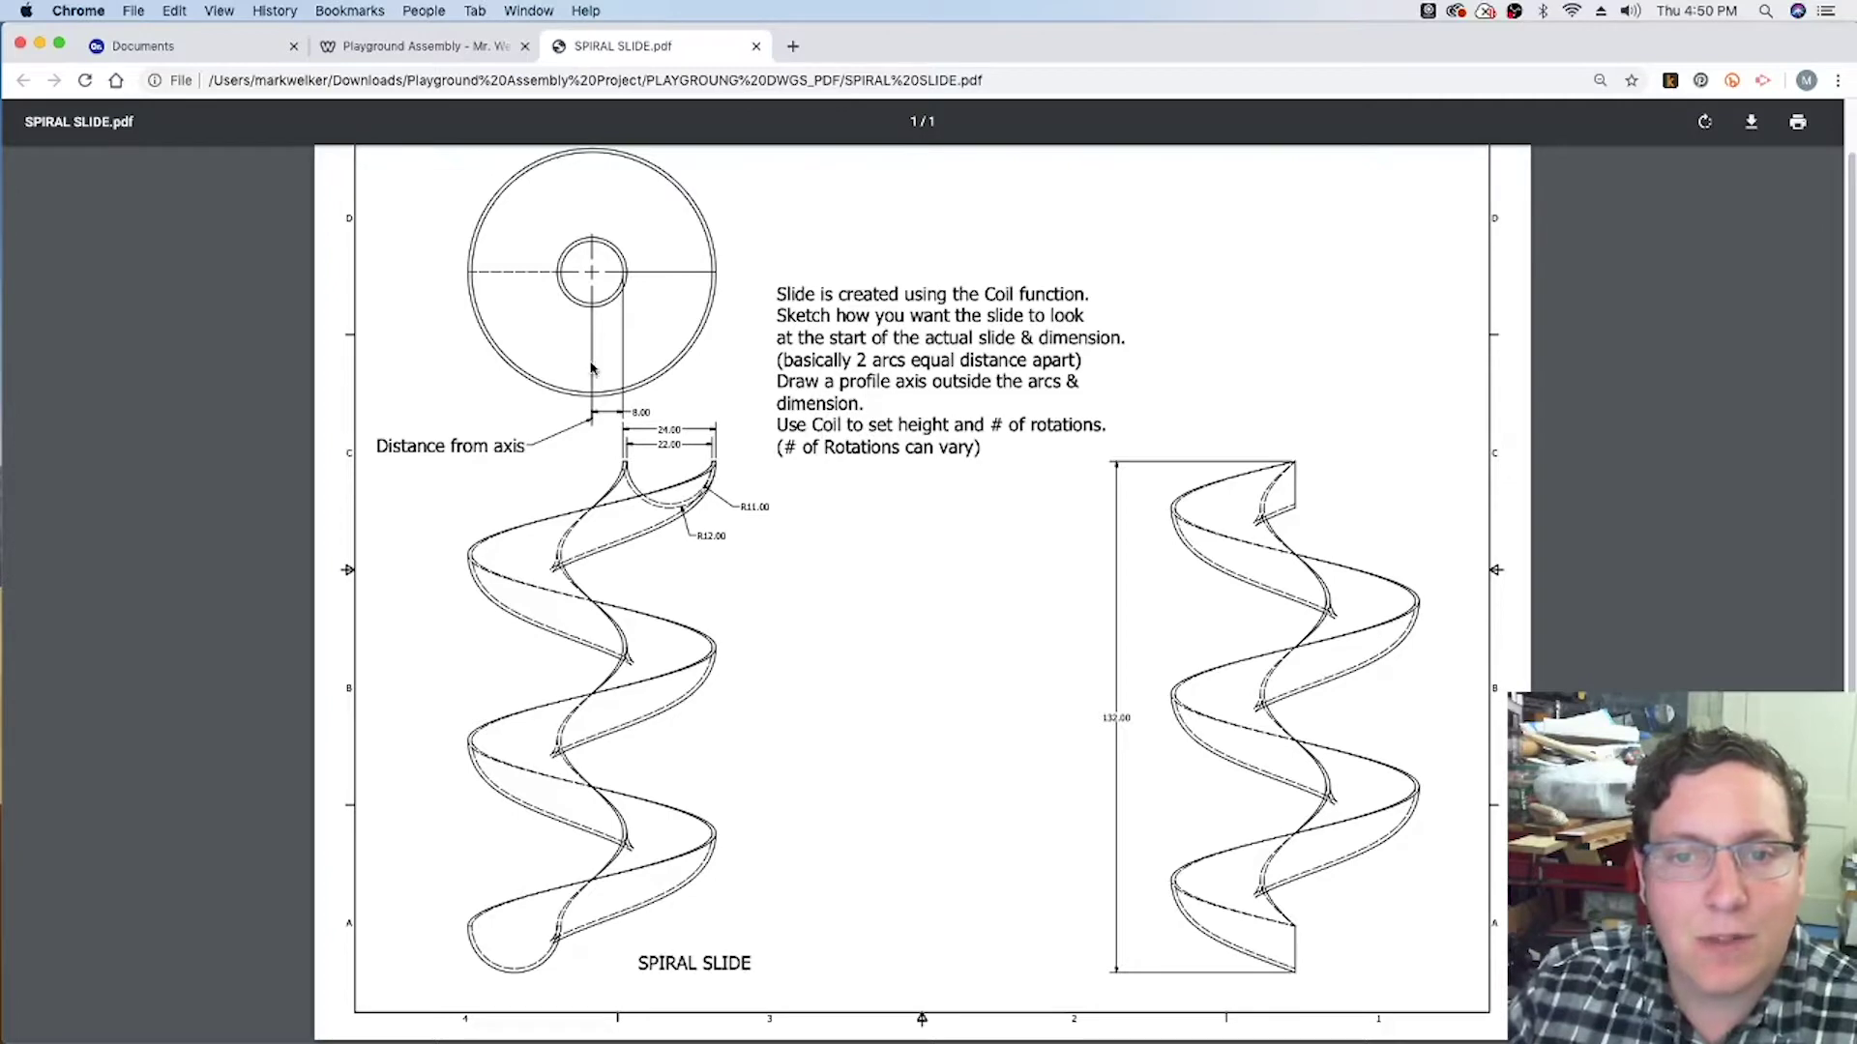
Create a new Onshape document named SprialSlide from the documents list.
click(170, 50)
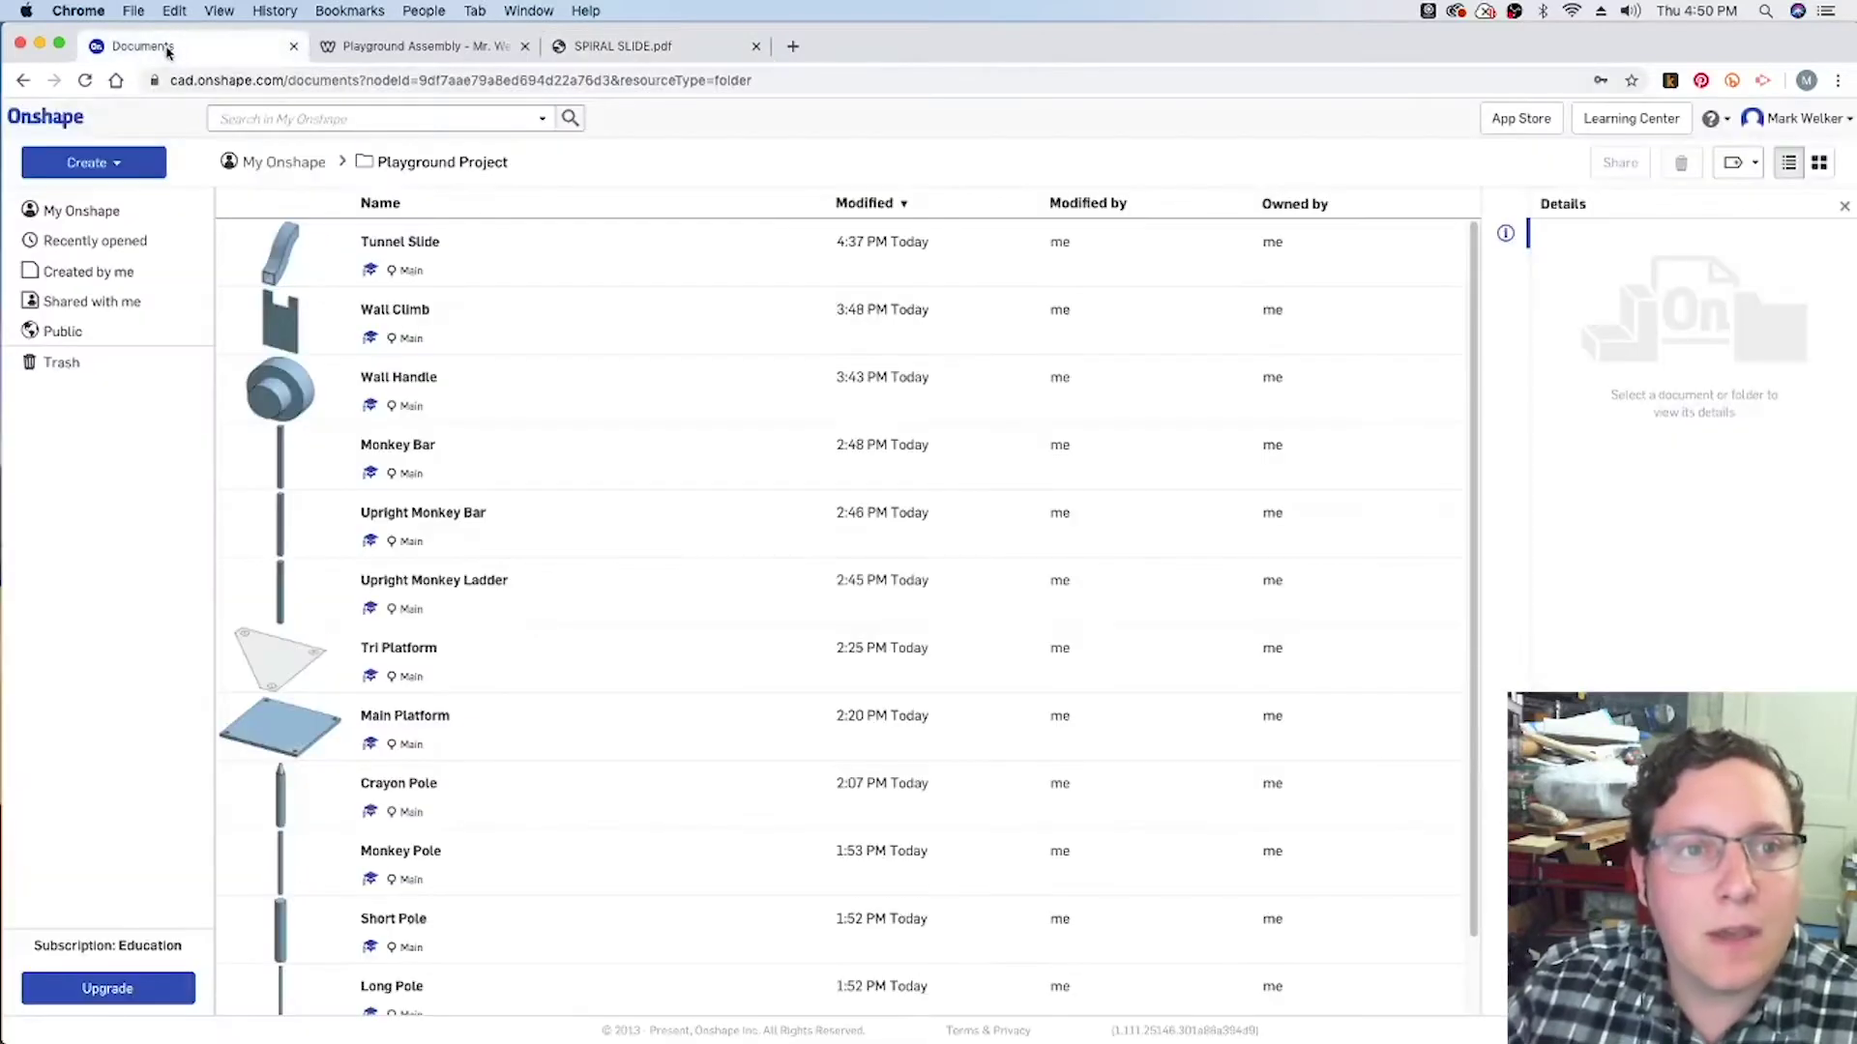
click(106, 166)
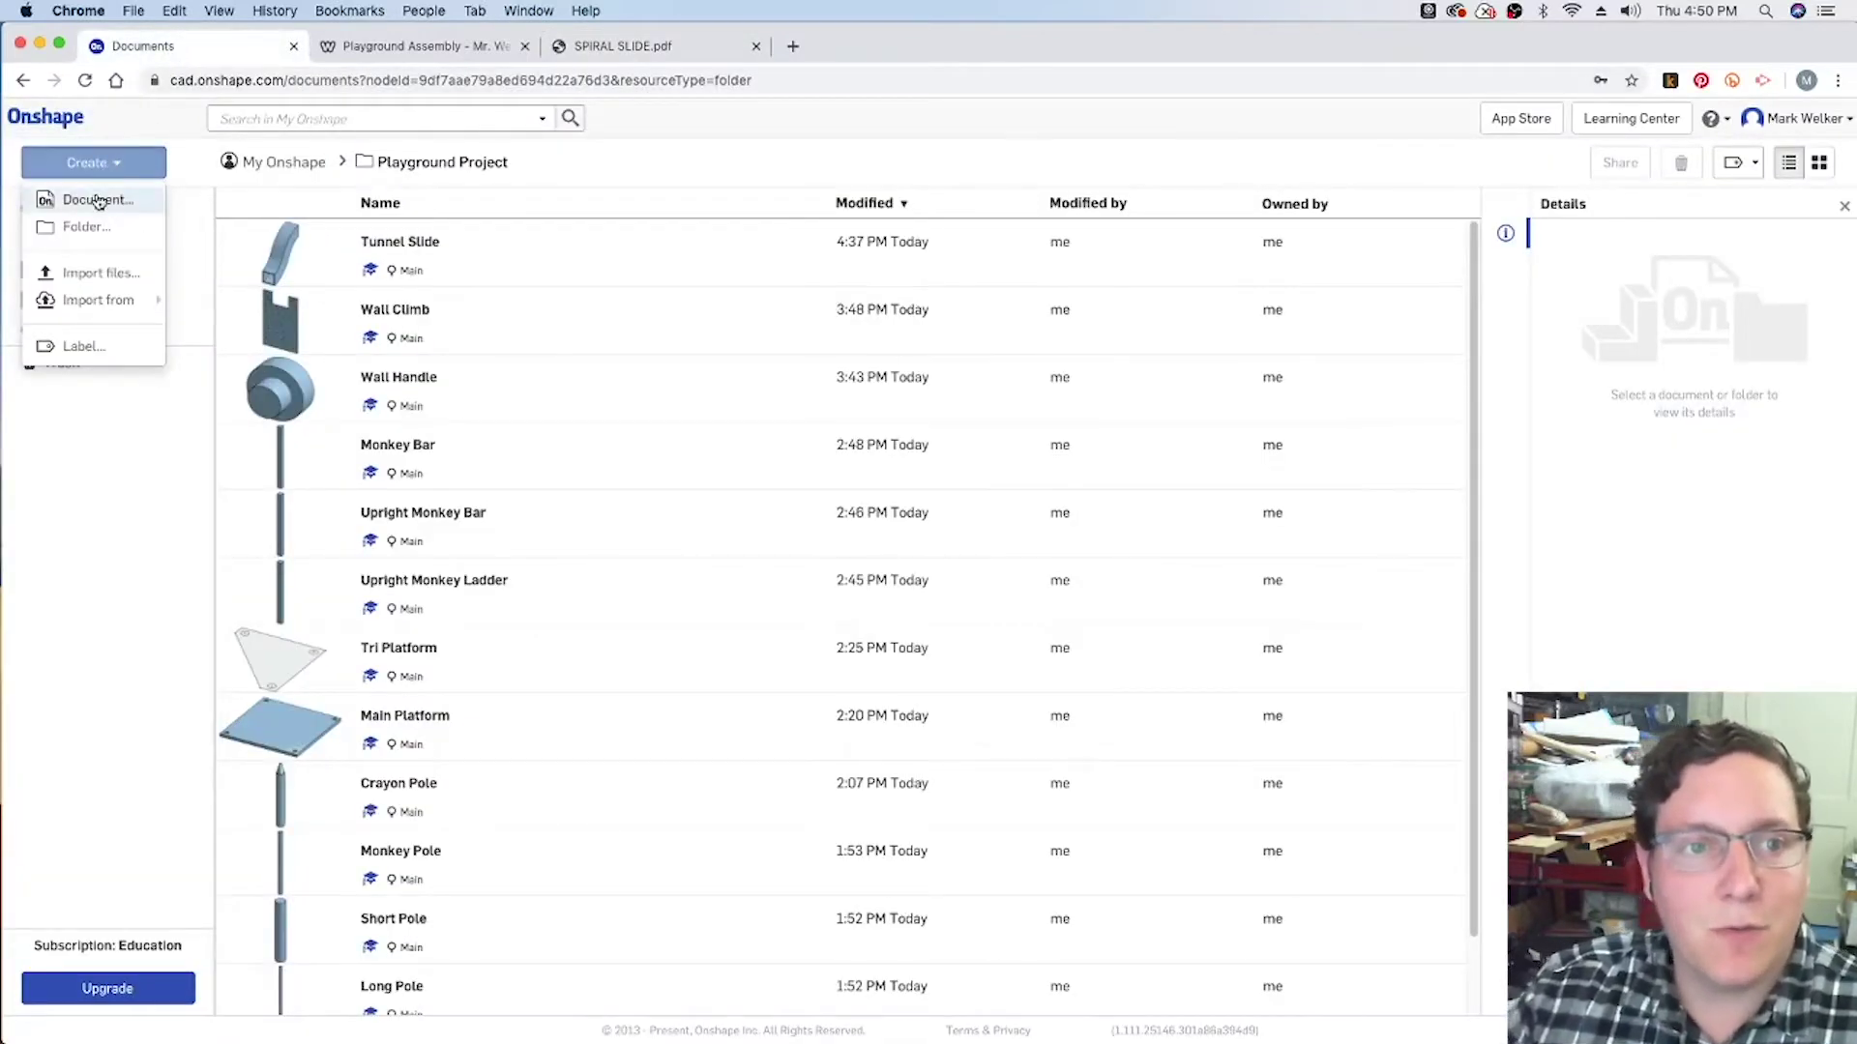
click(95, 200)
text(SprialSlide)
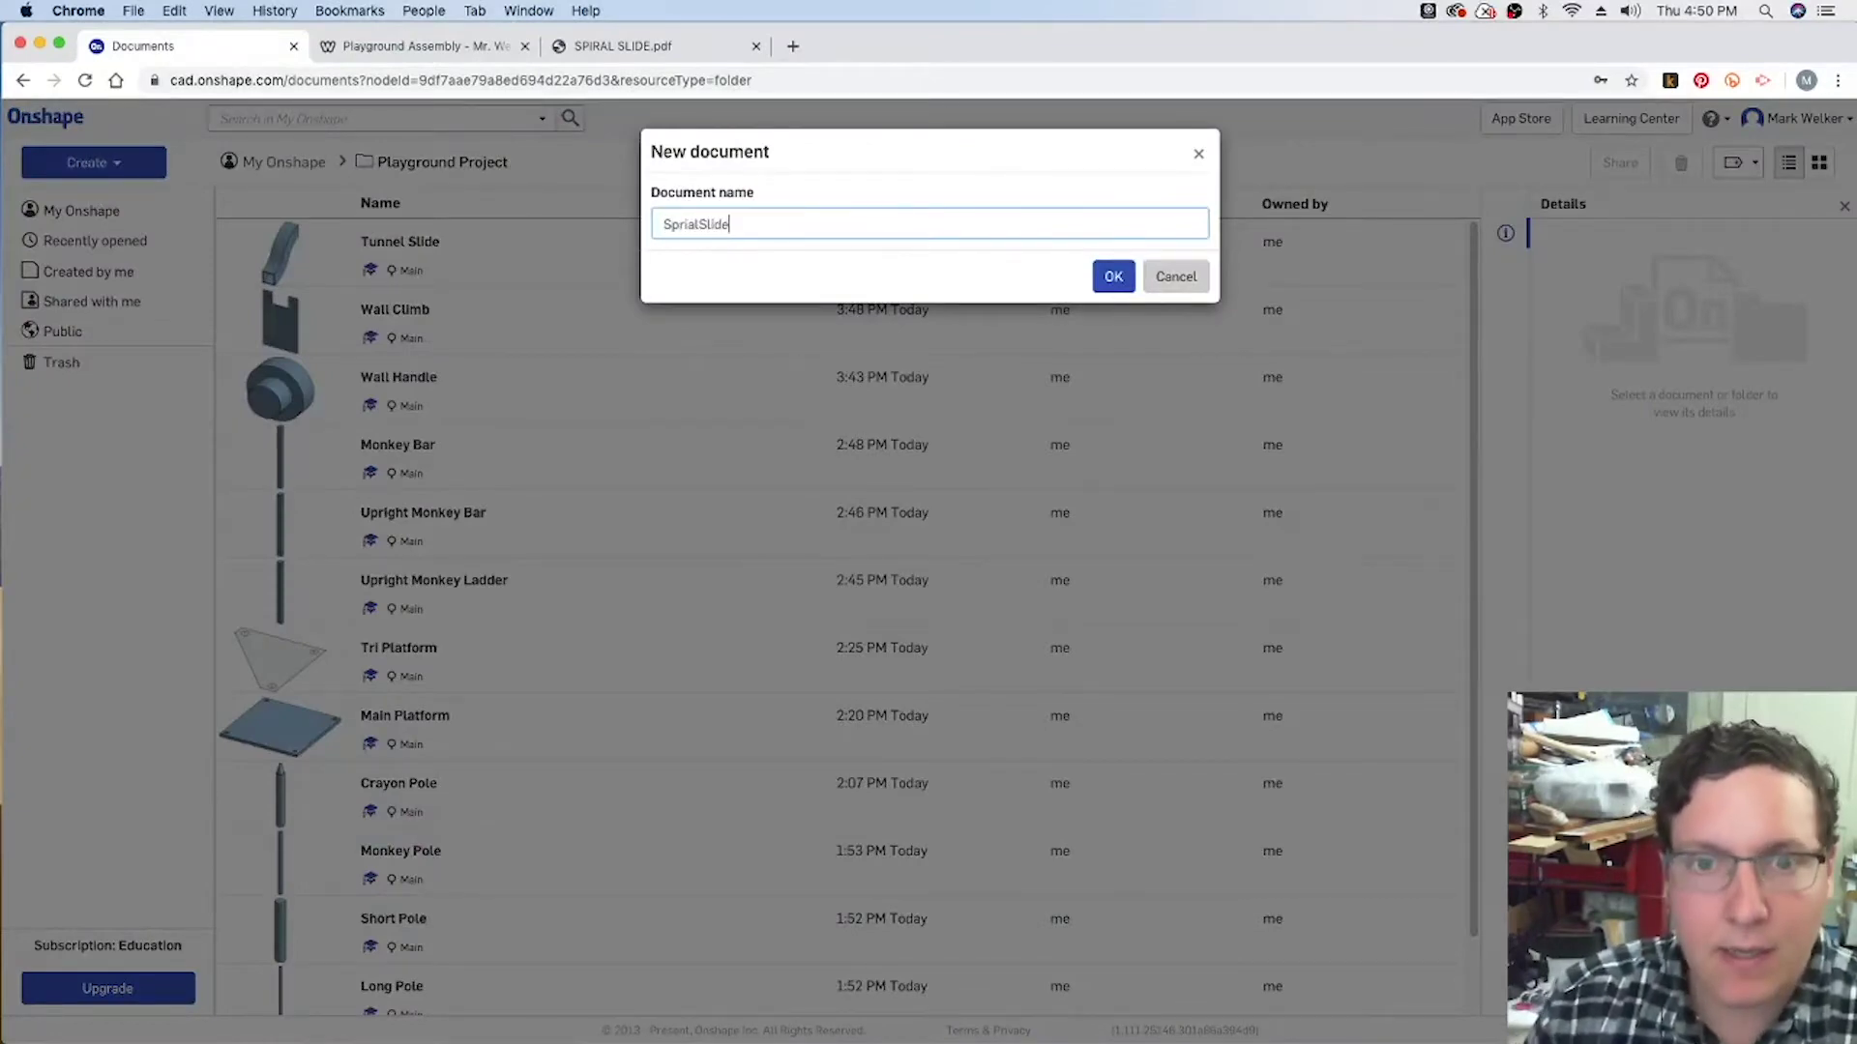
key(Return)
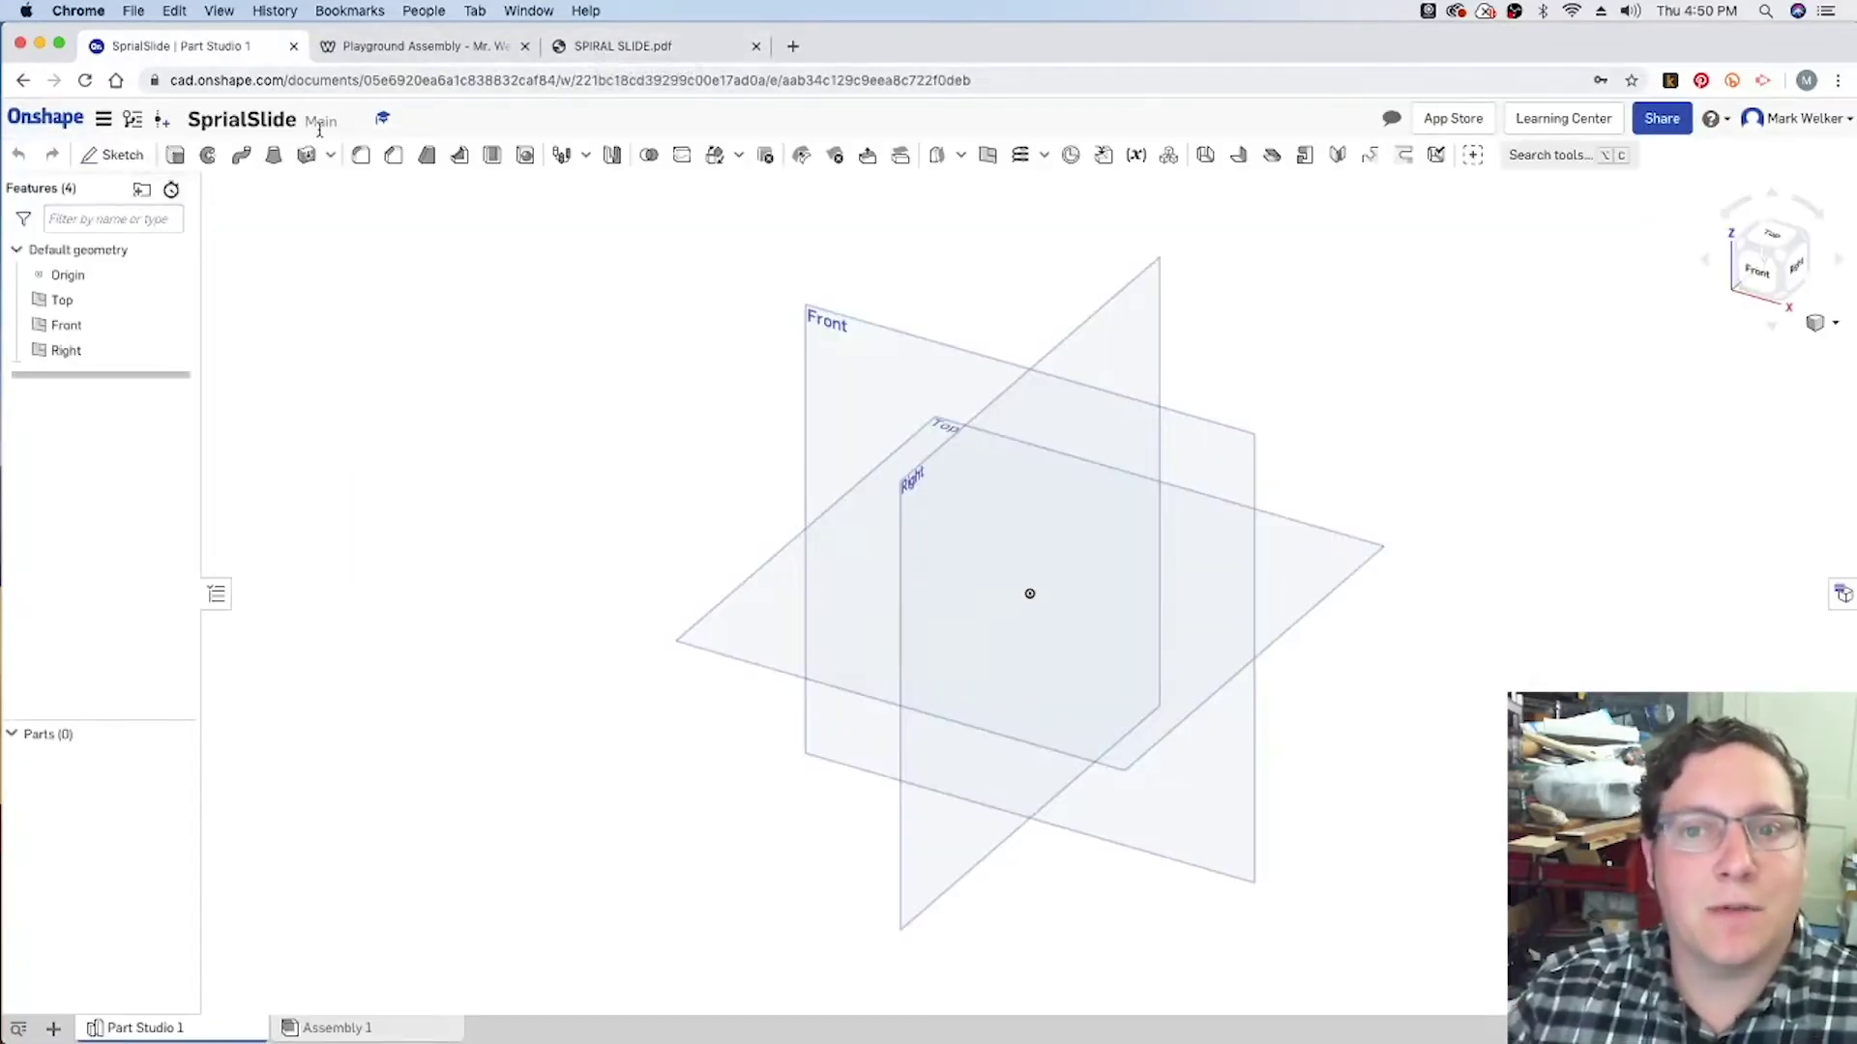
After checking the drawing, sketch an origin-centred circle of diameter 18 on the Top plane.
click(573, 43)
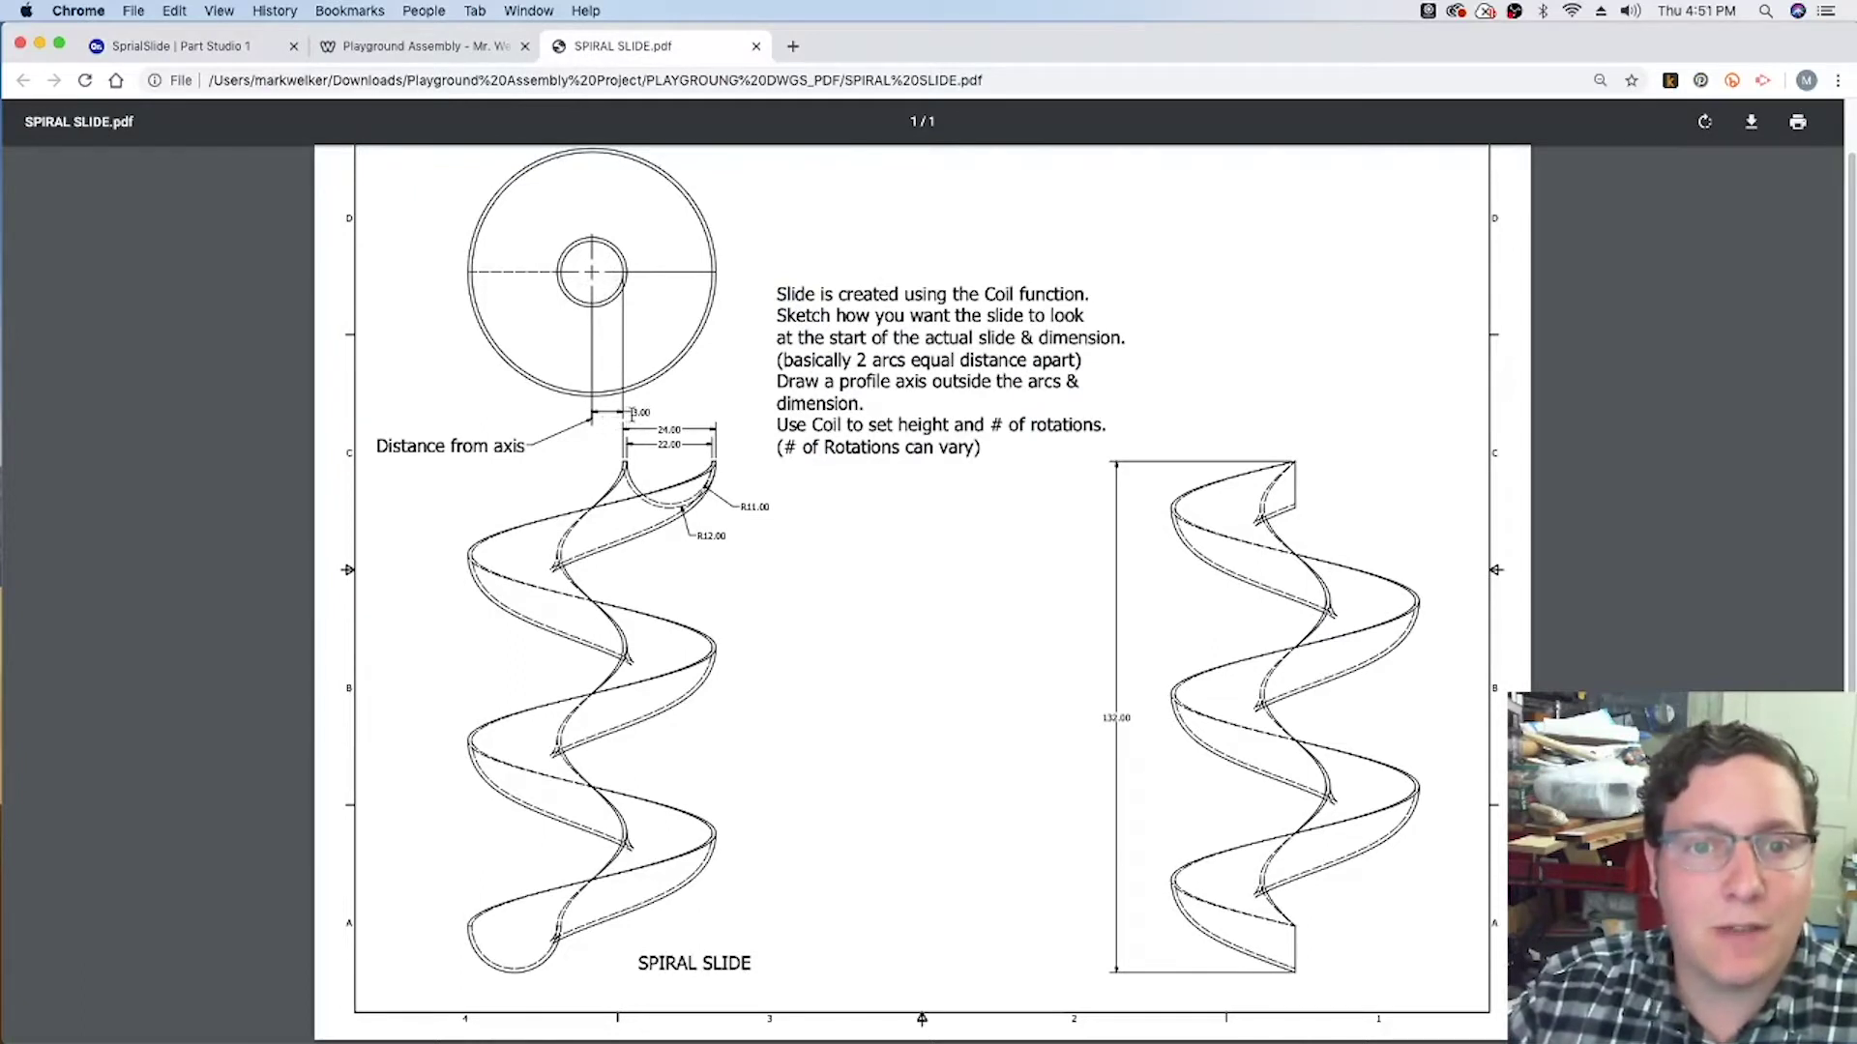
click(197, 49)
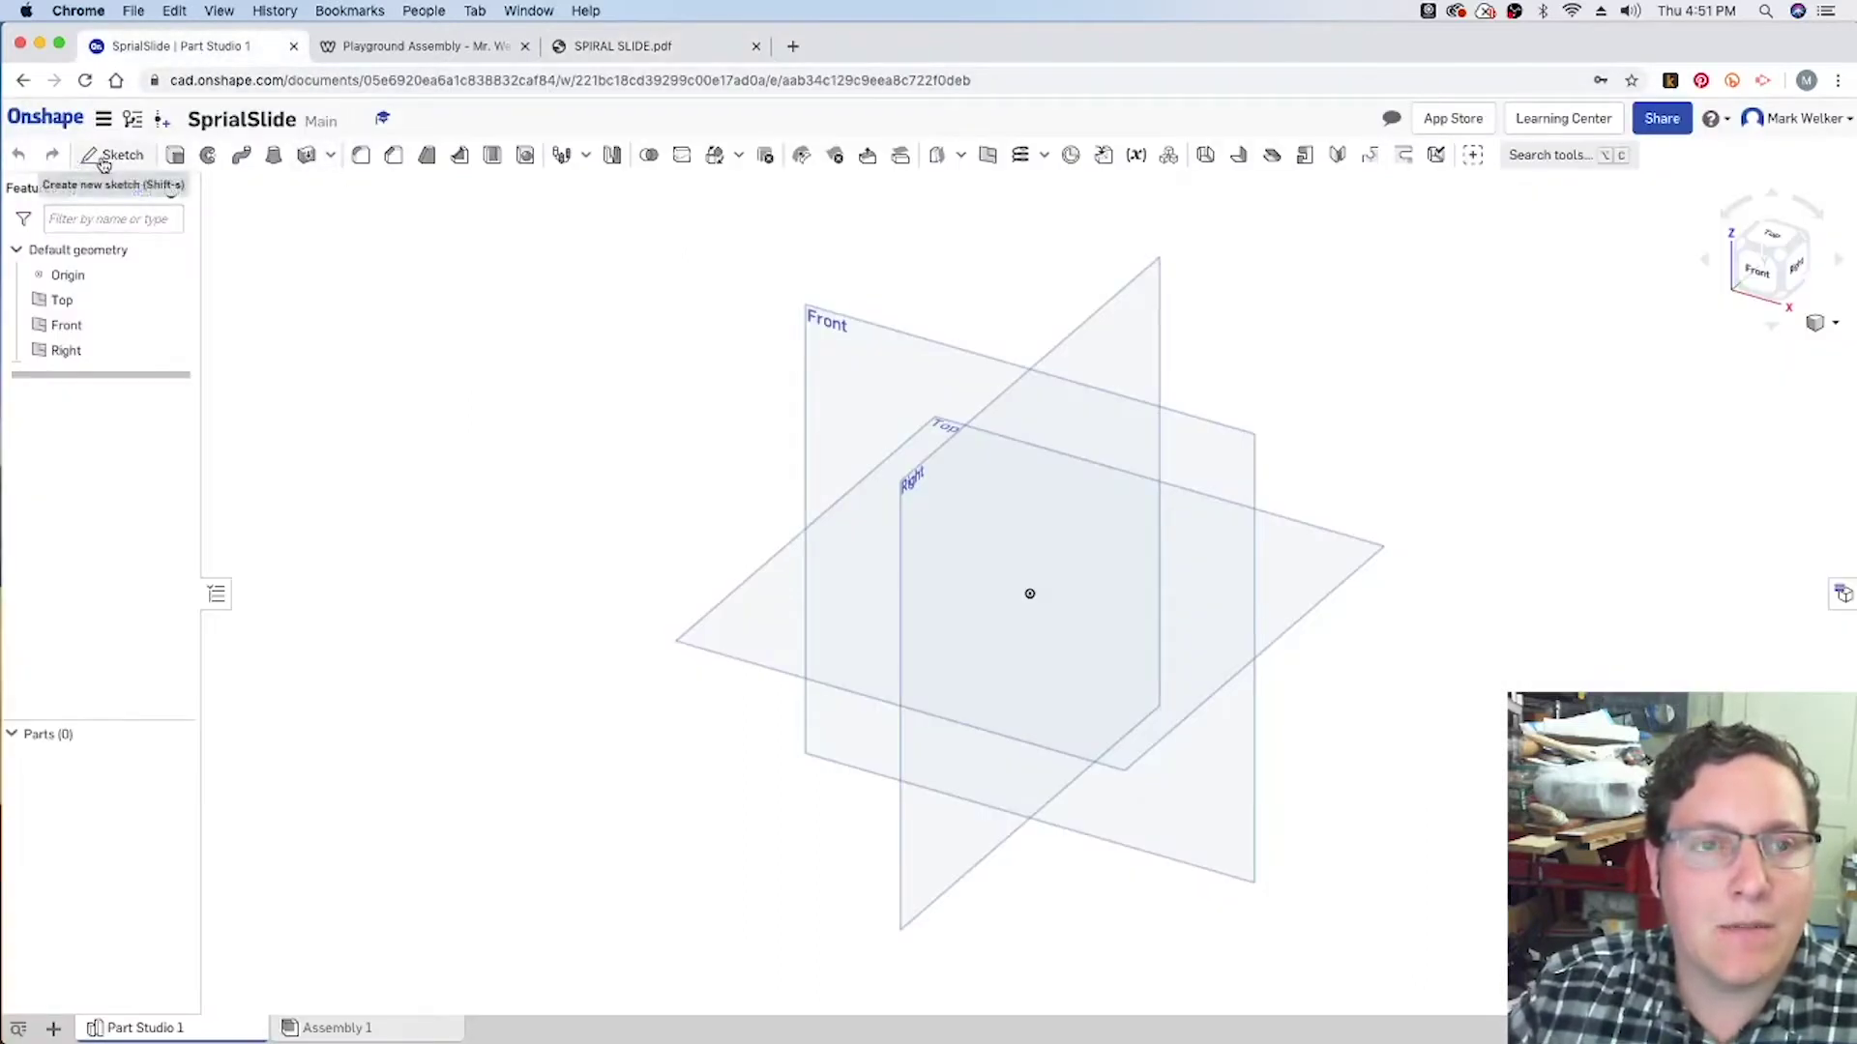
click(131, 162)
click(766, 616)
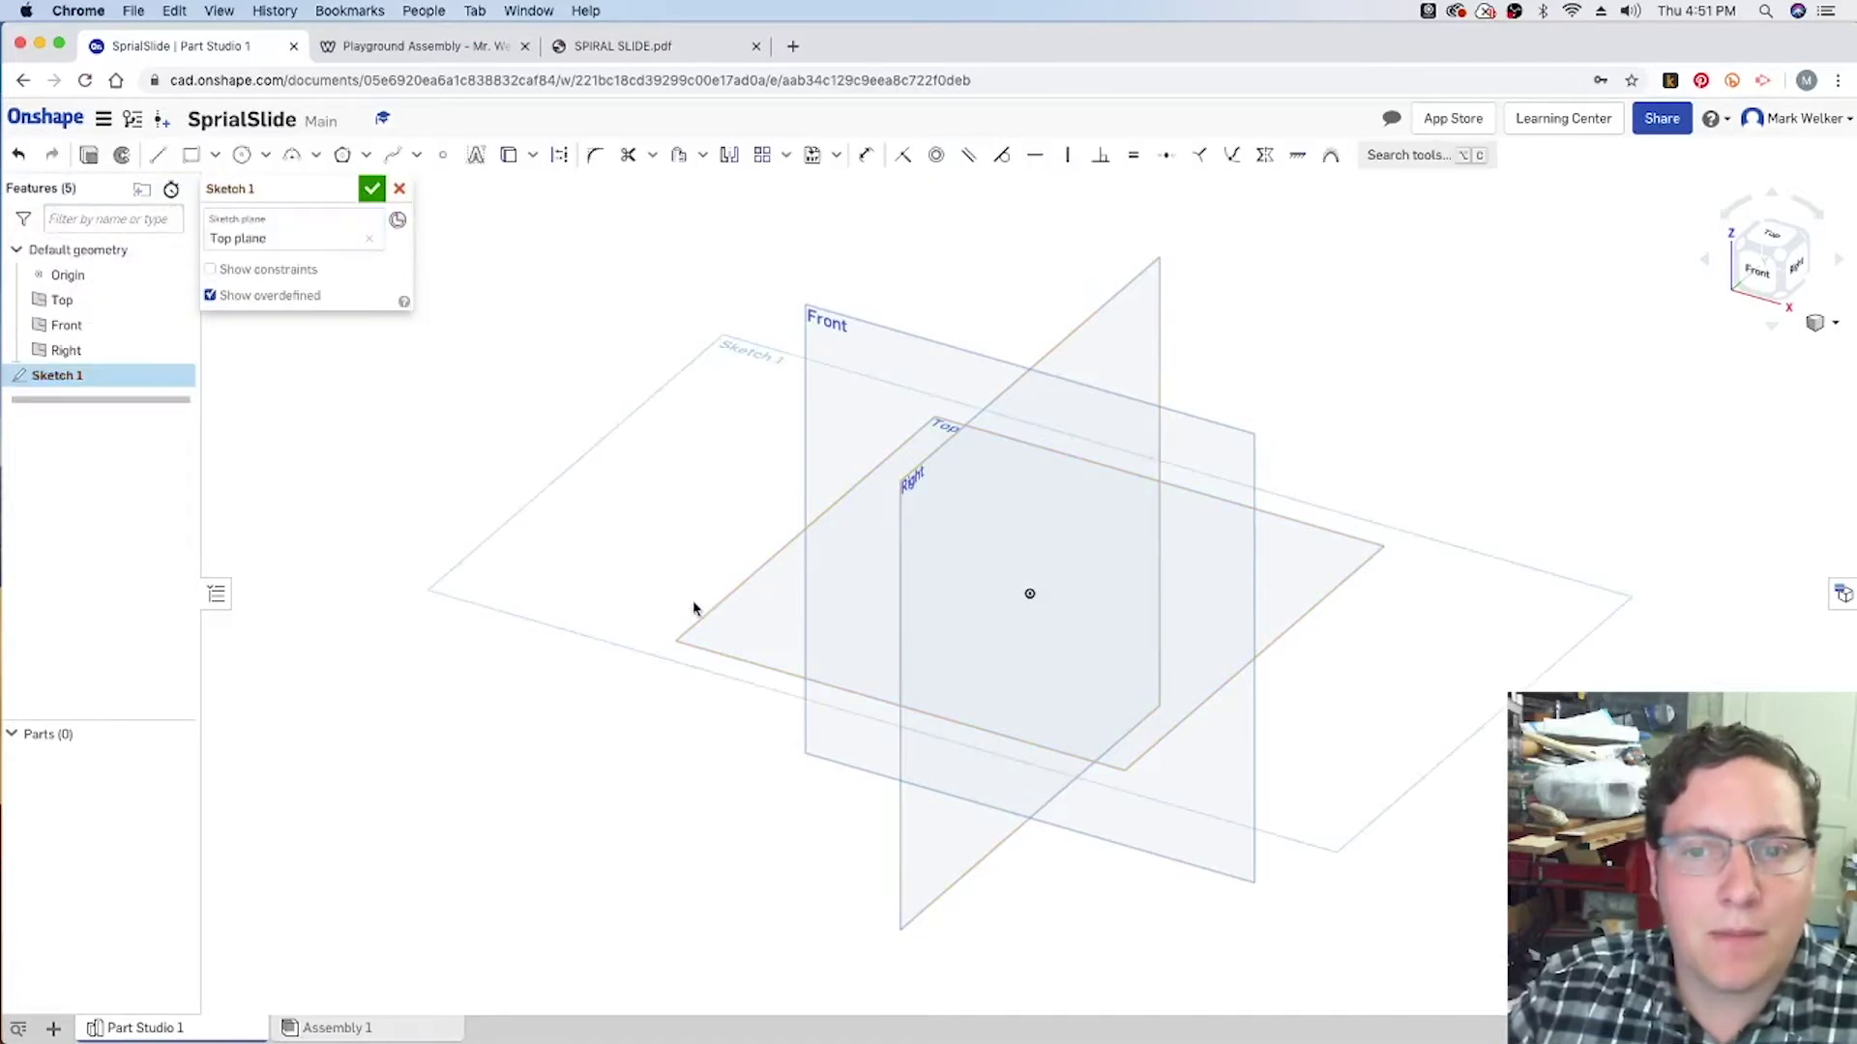
click(243, 157)
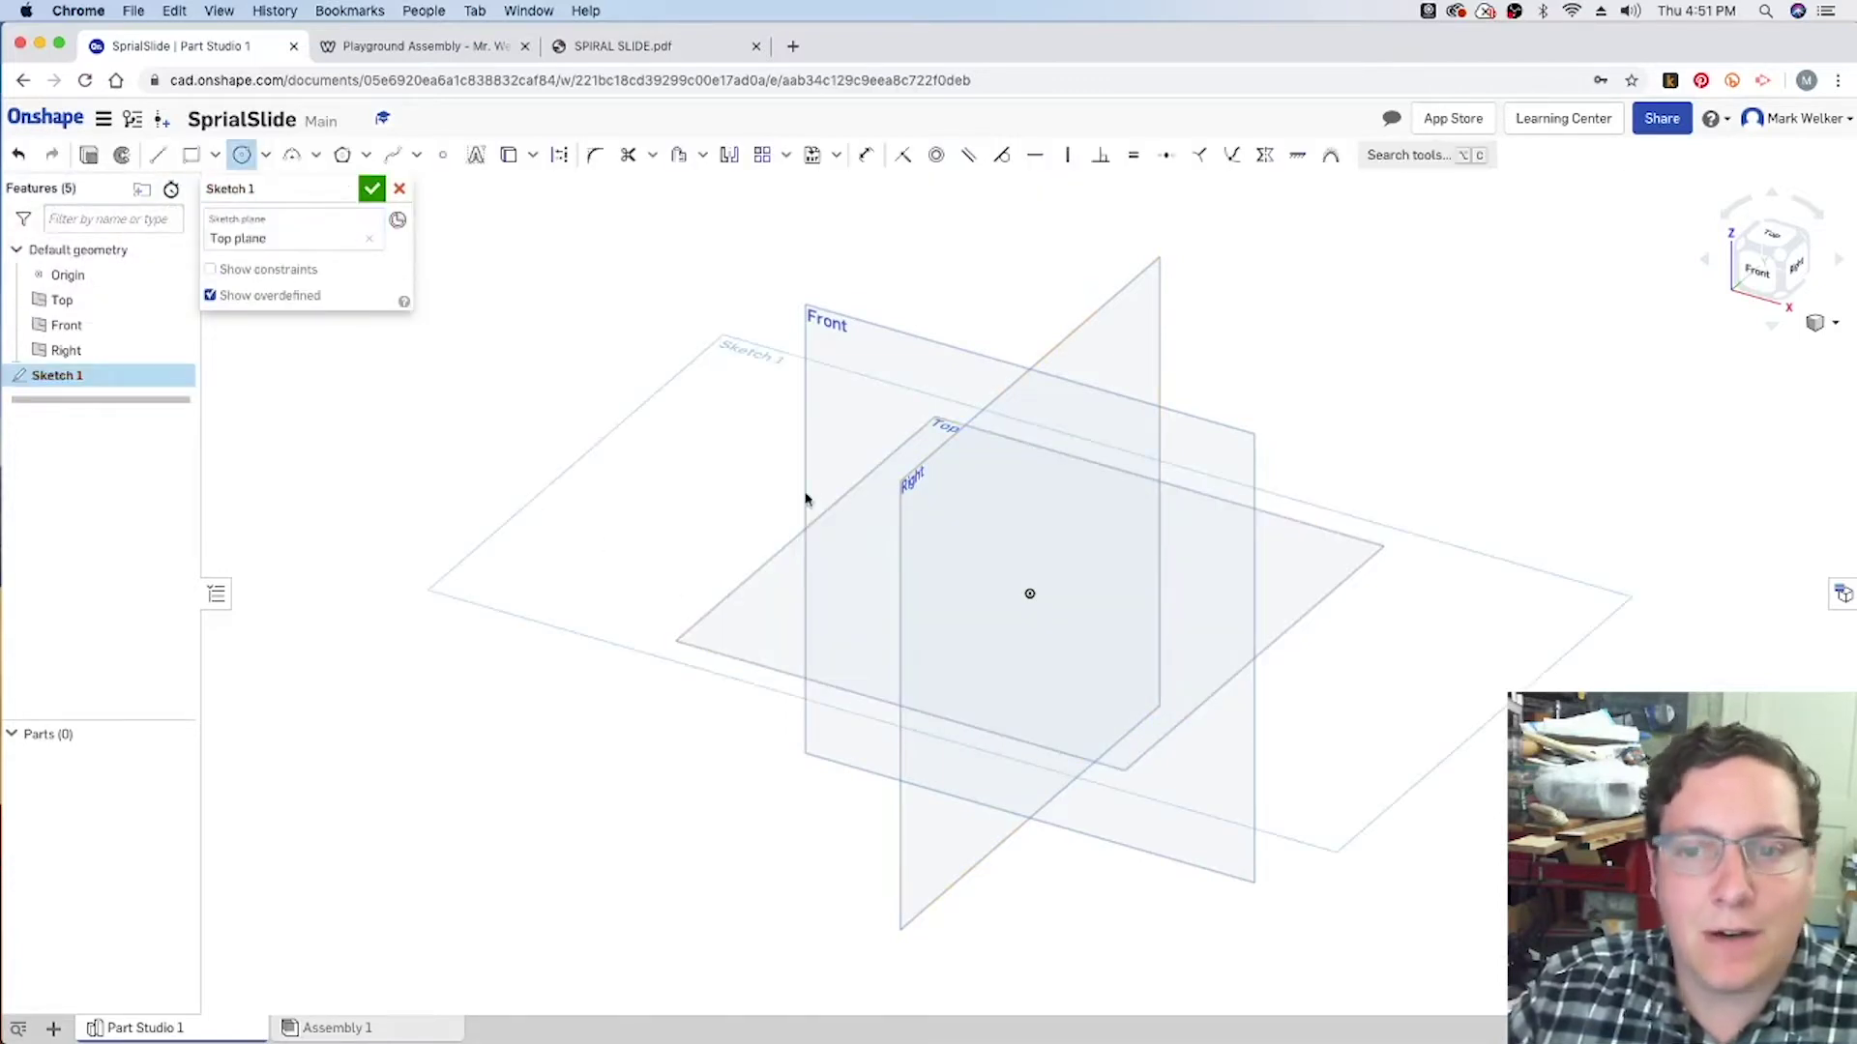
click(1033, 594)
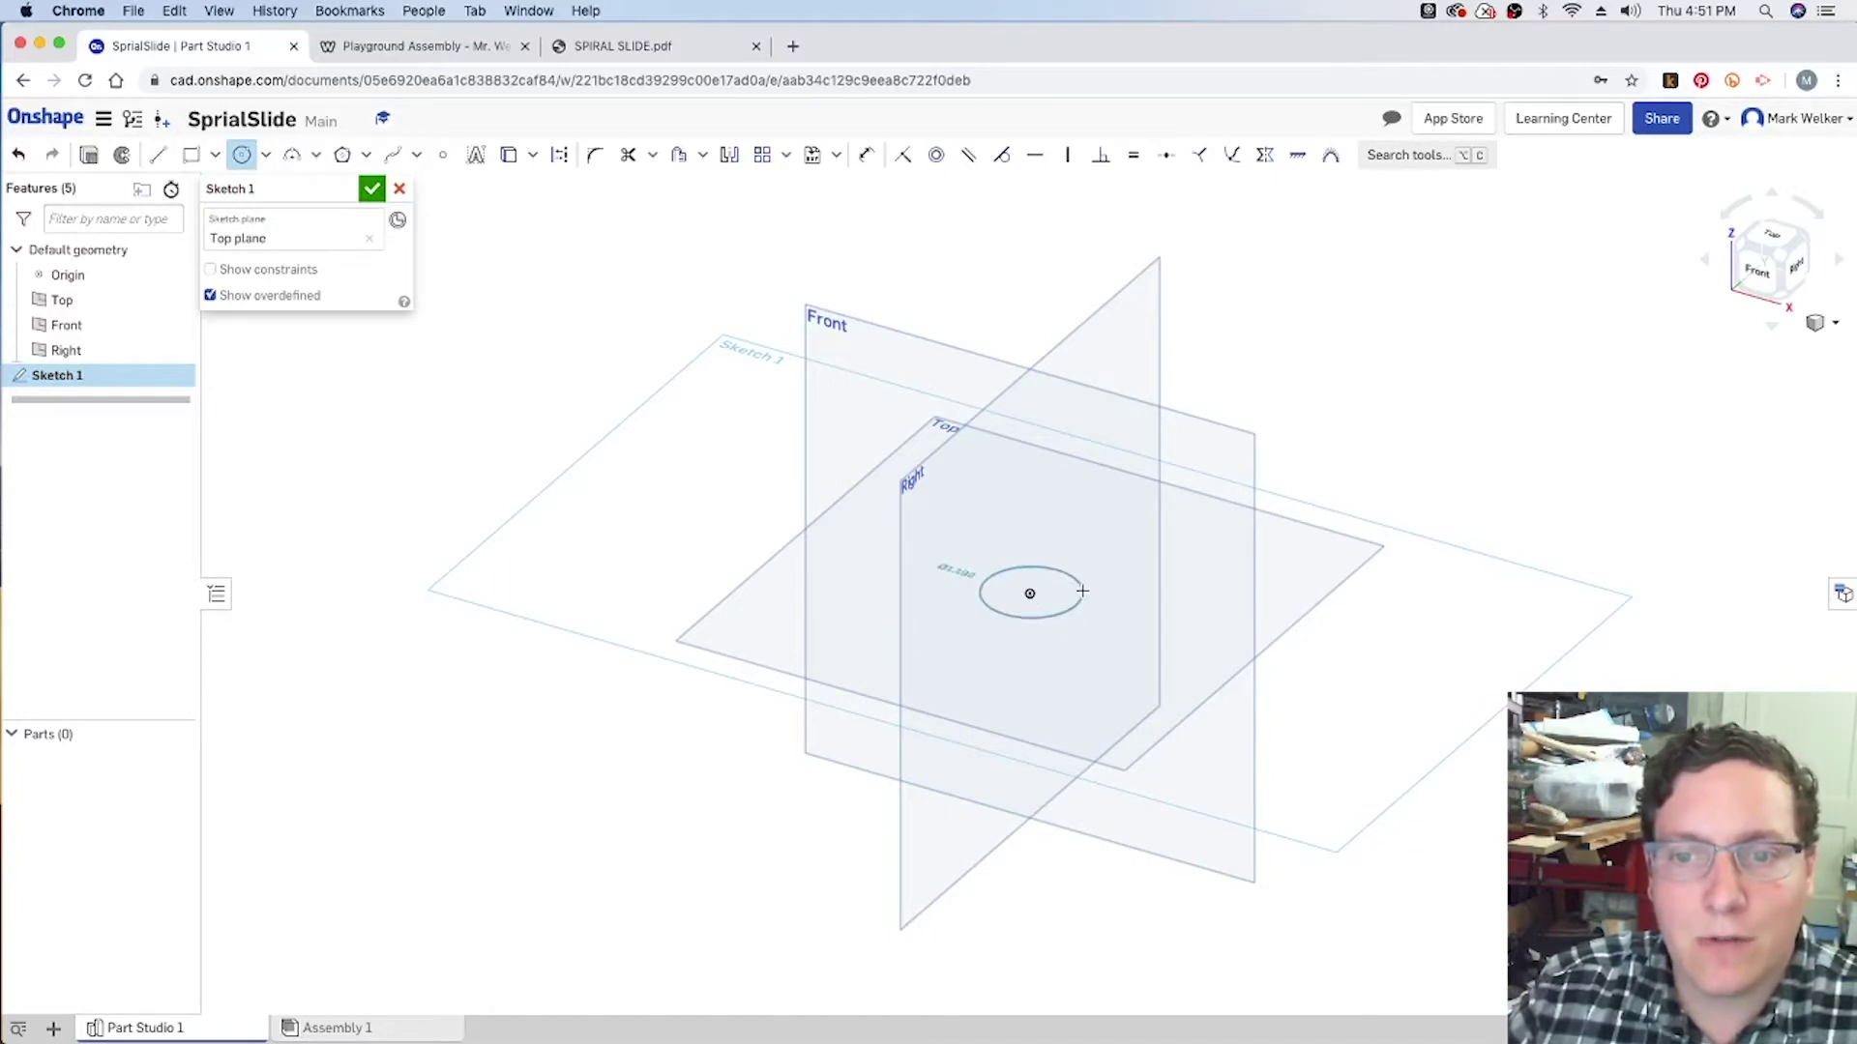
click(1082, 591)
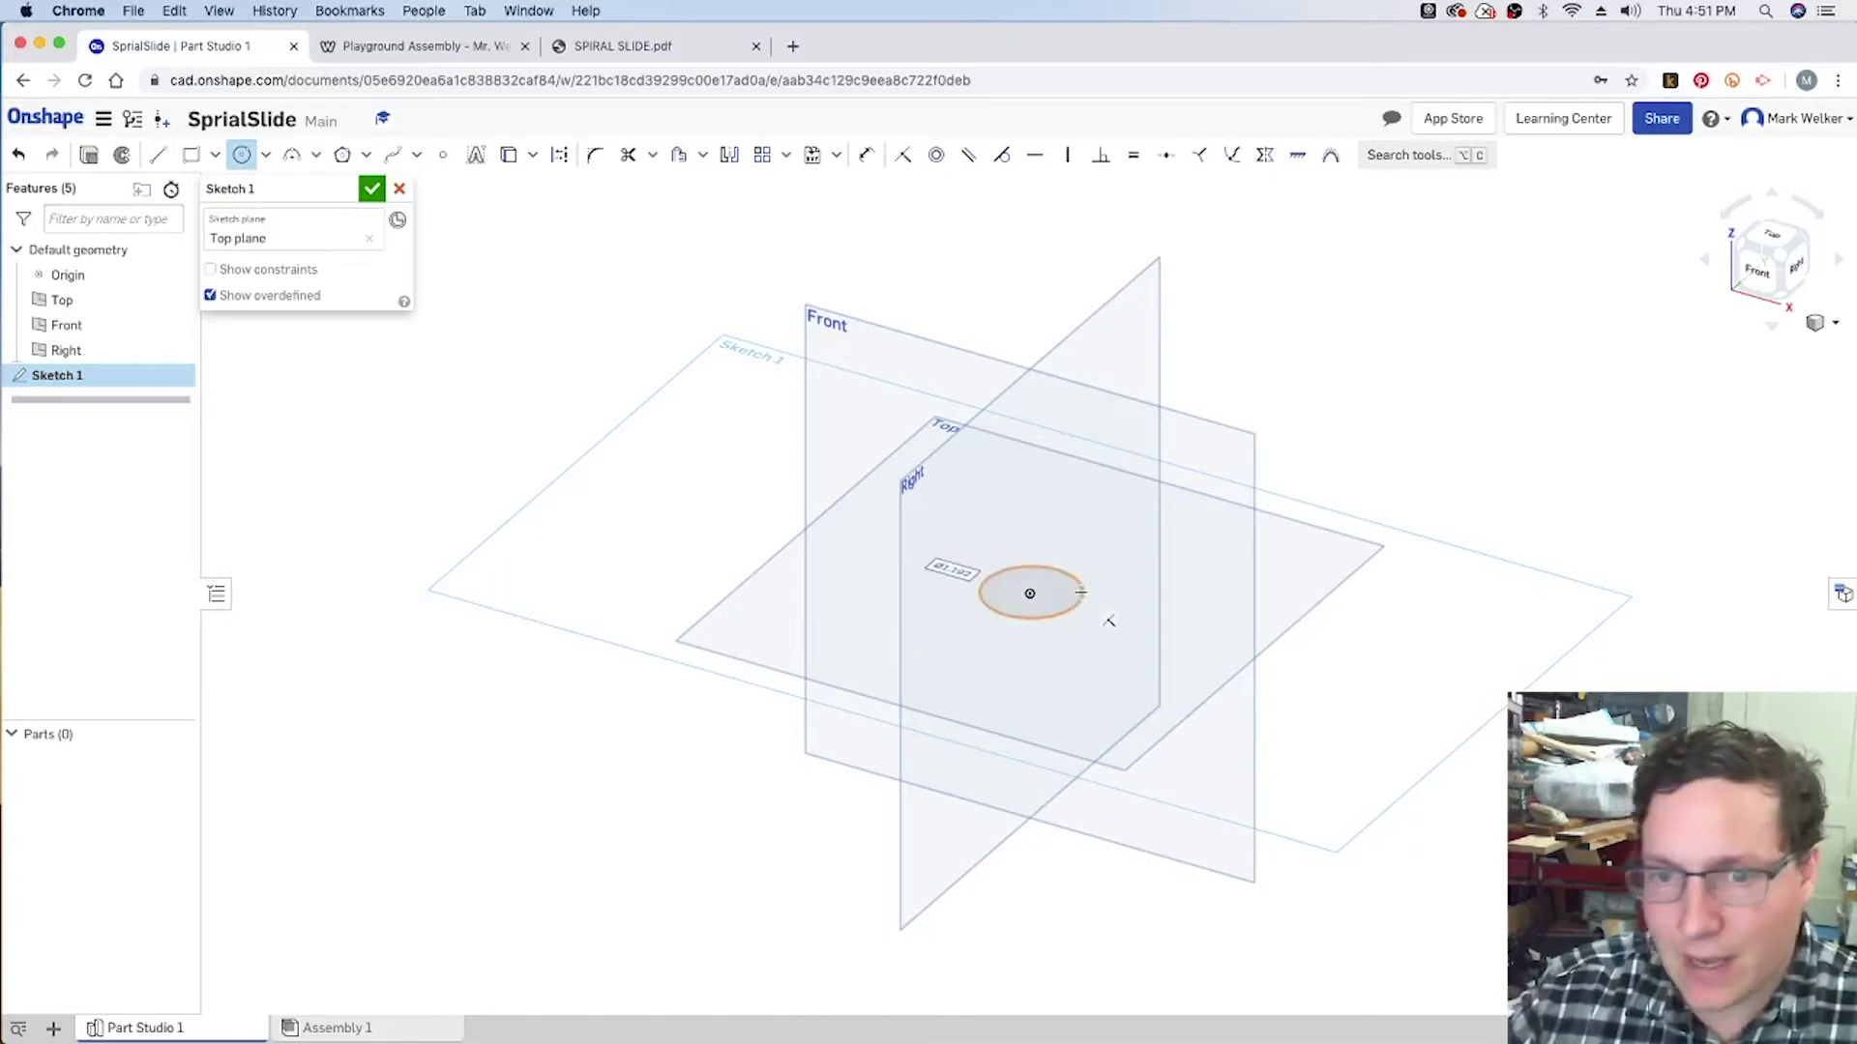
text(18)
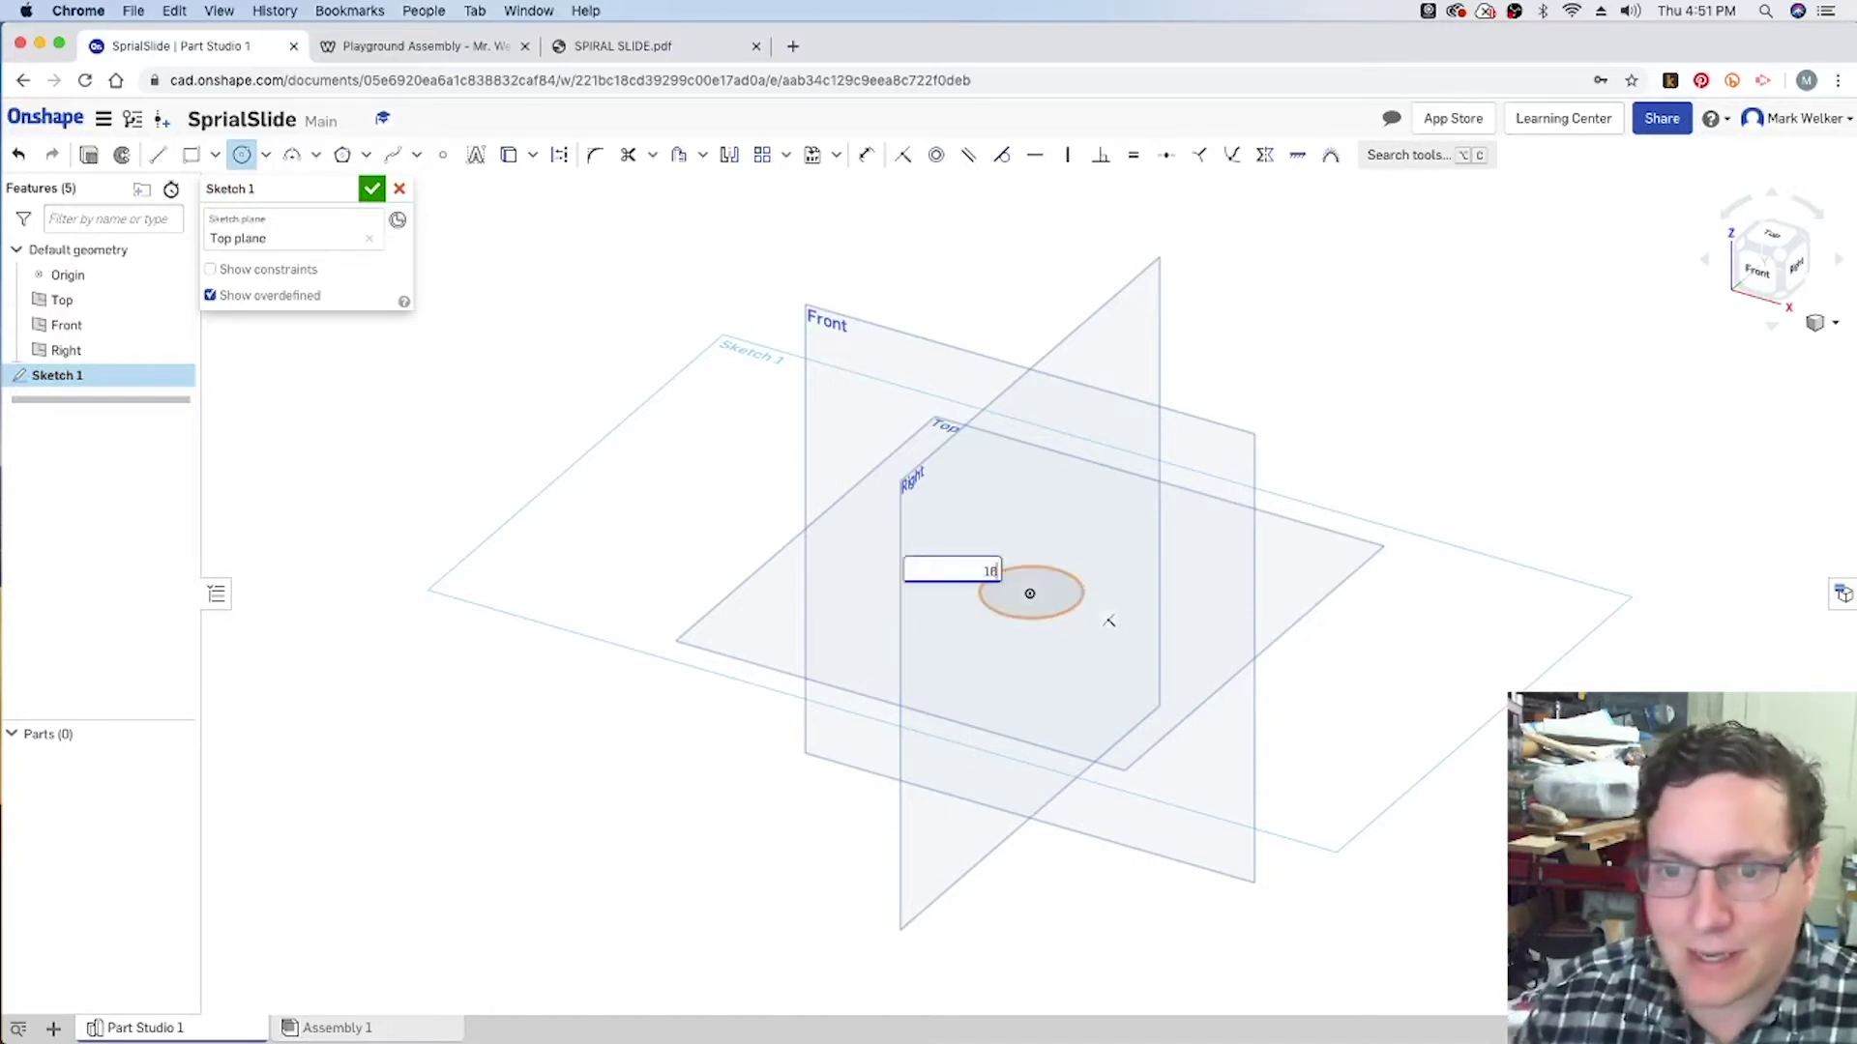
key(Return)
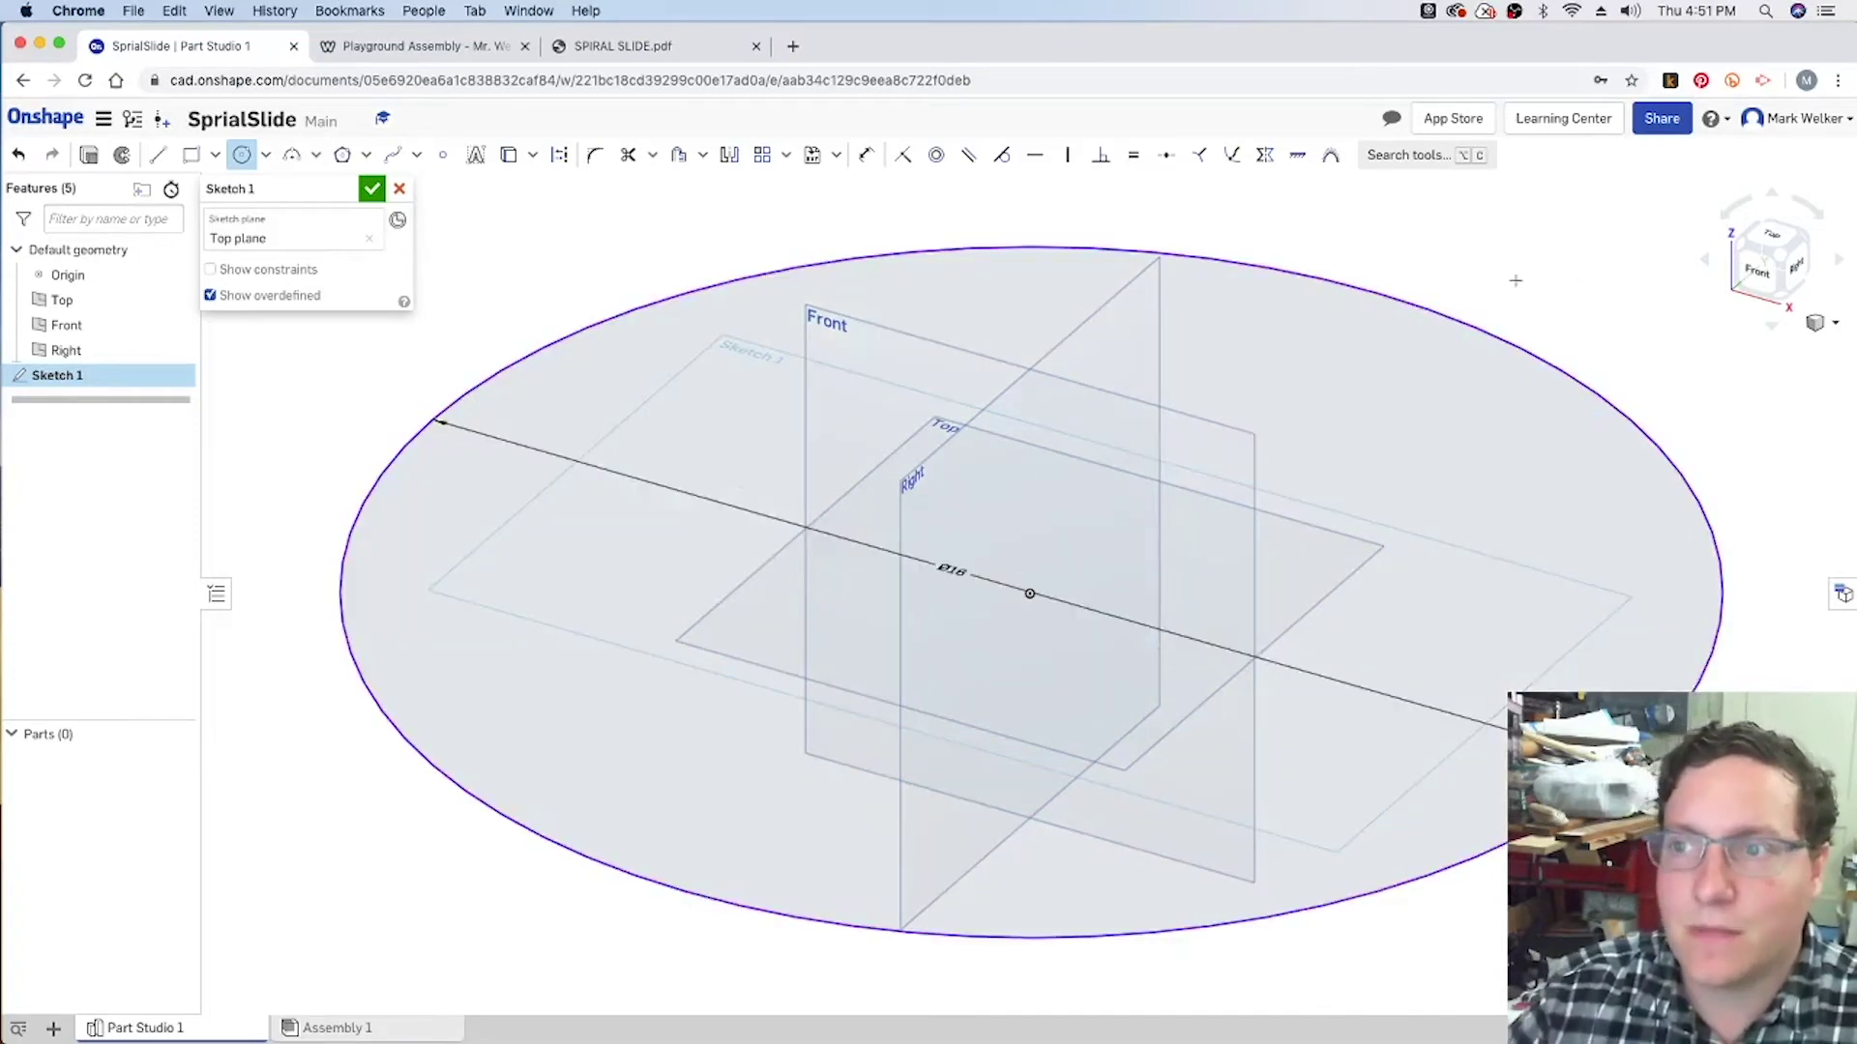
click(372, 191)
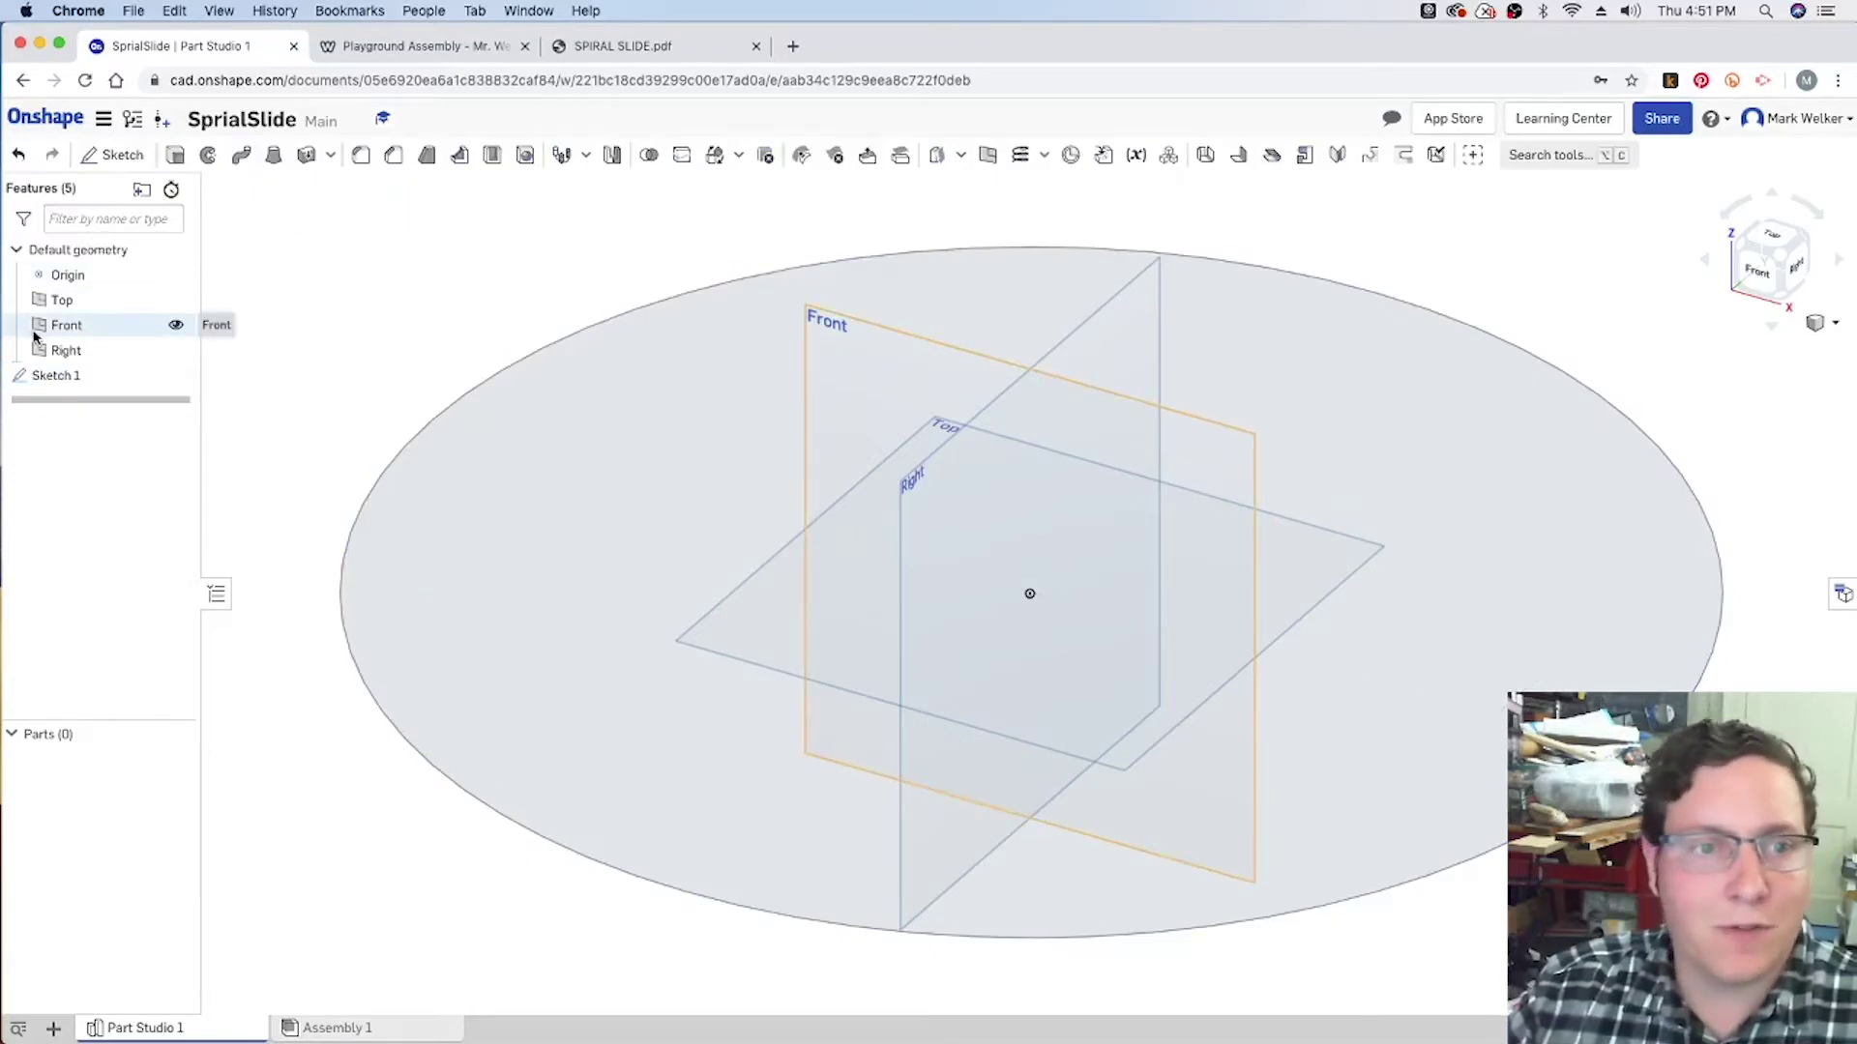
Start Sketch 2 on the Front plane and draw an outer three-point arc bowing downward.
click(97, 155)
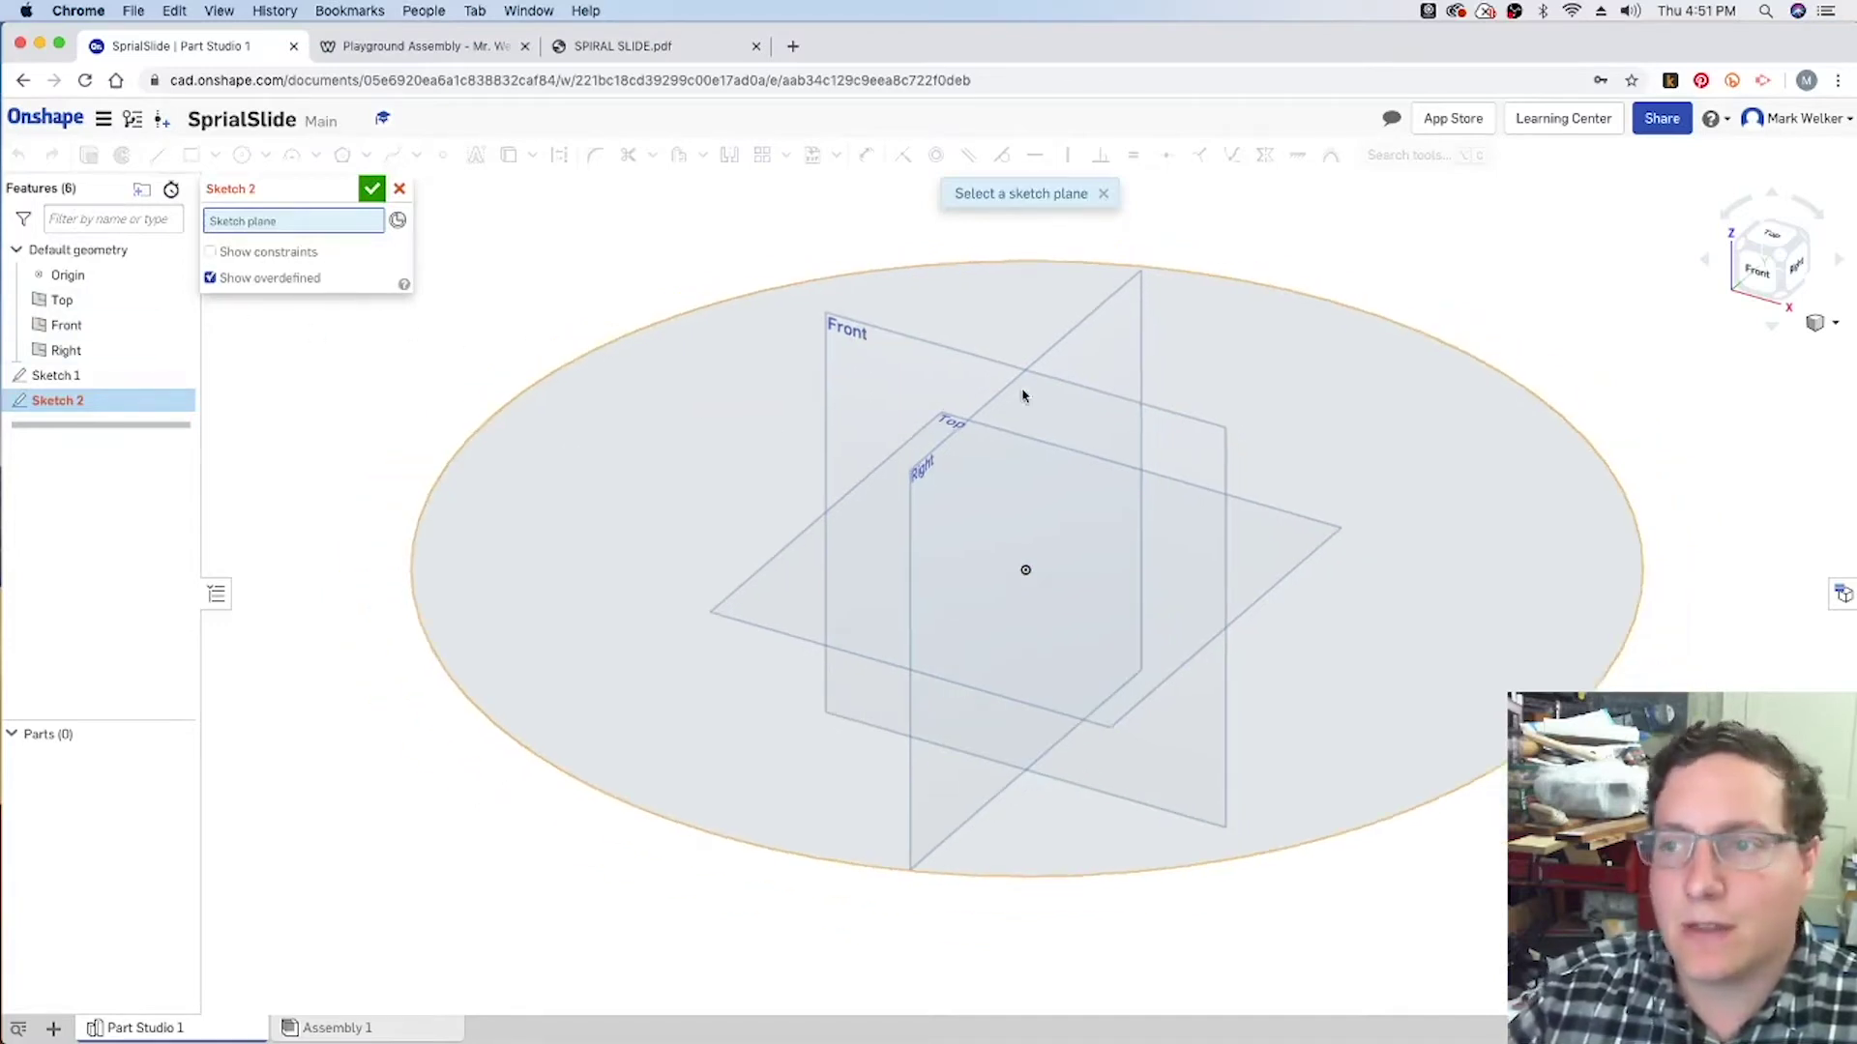
key(shift+1)
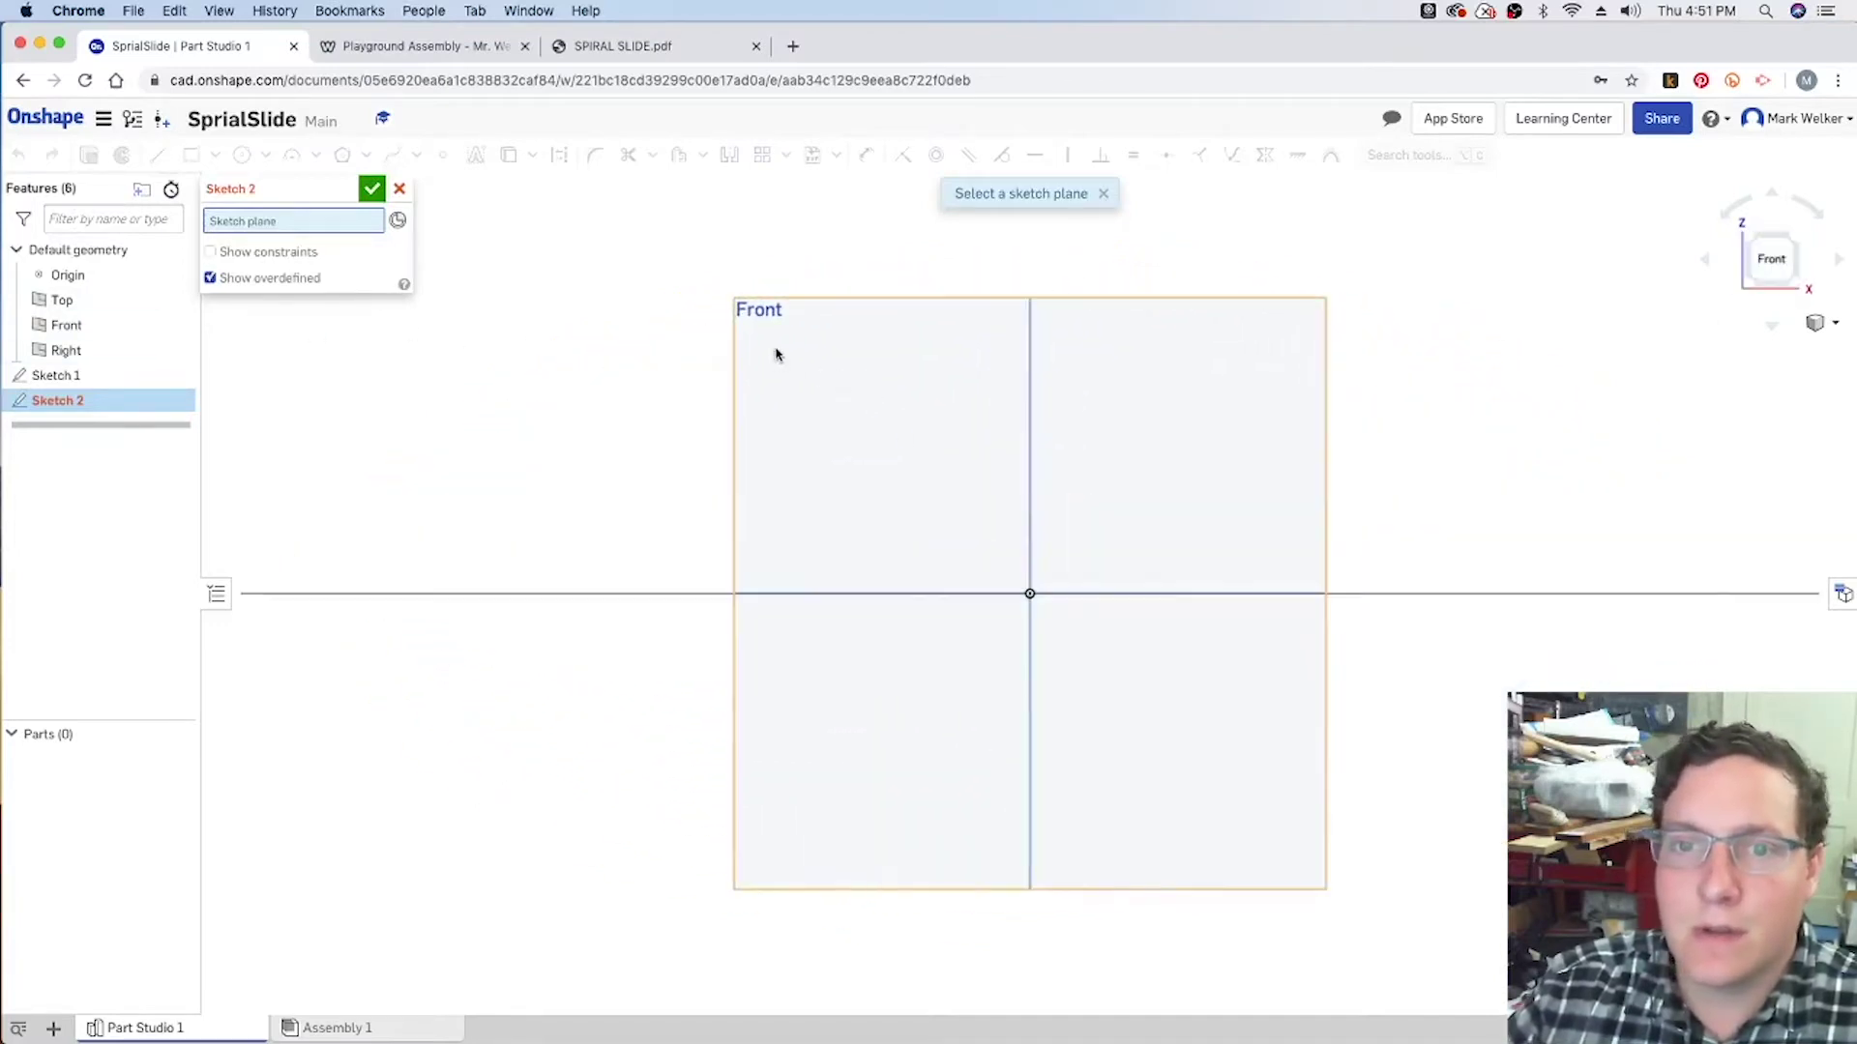
click(776, 354)
scroll(614, 518, up, 5)
scroll(614, 519, down, 8)
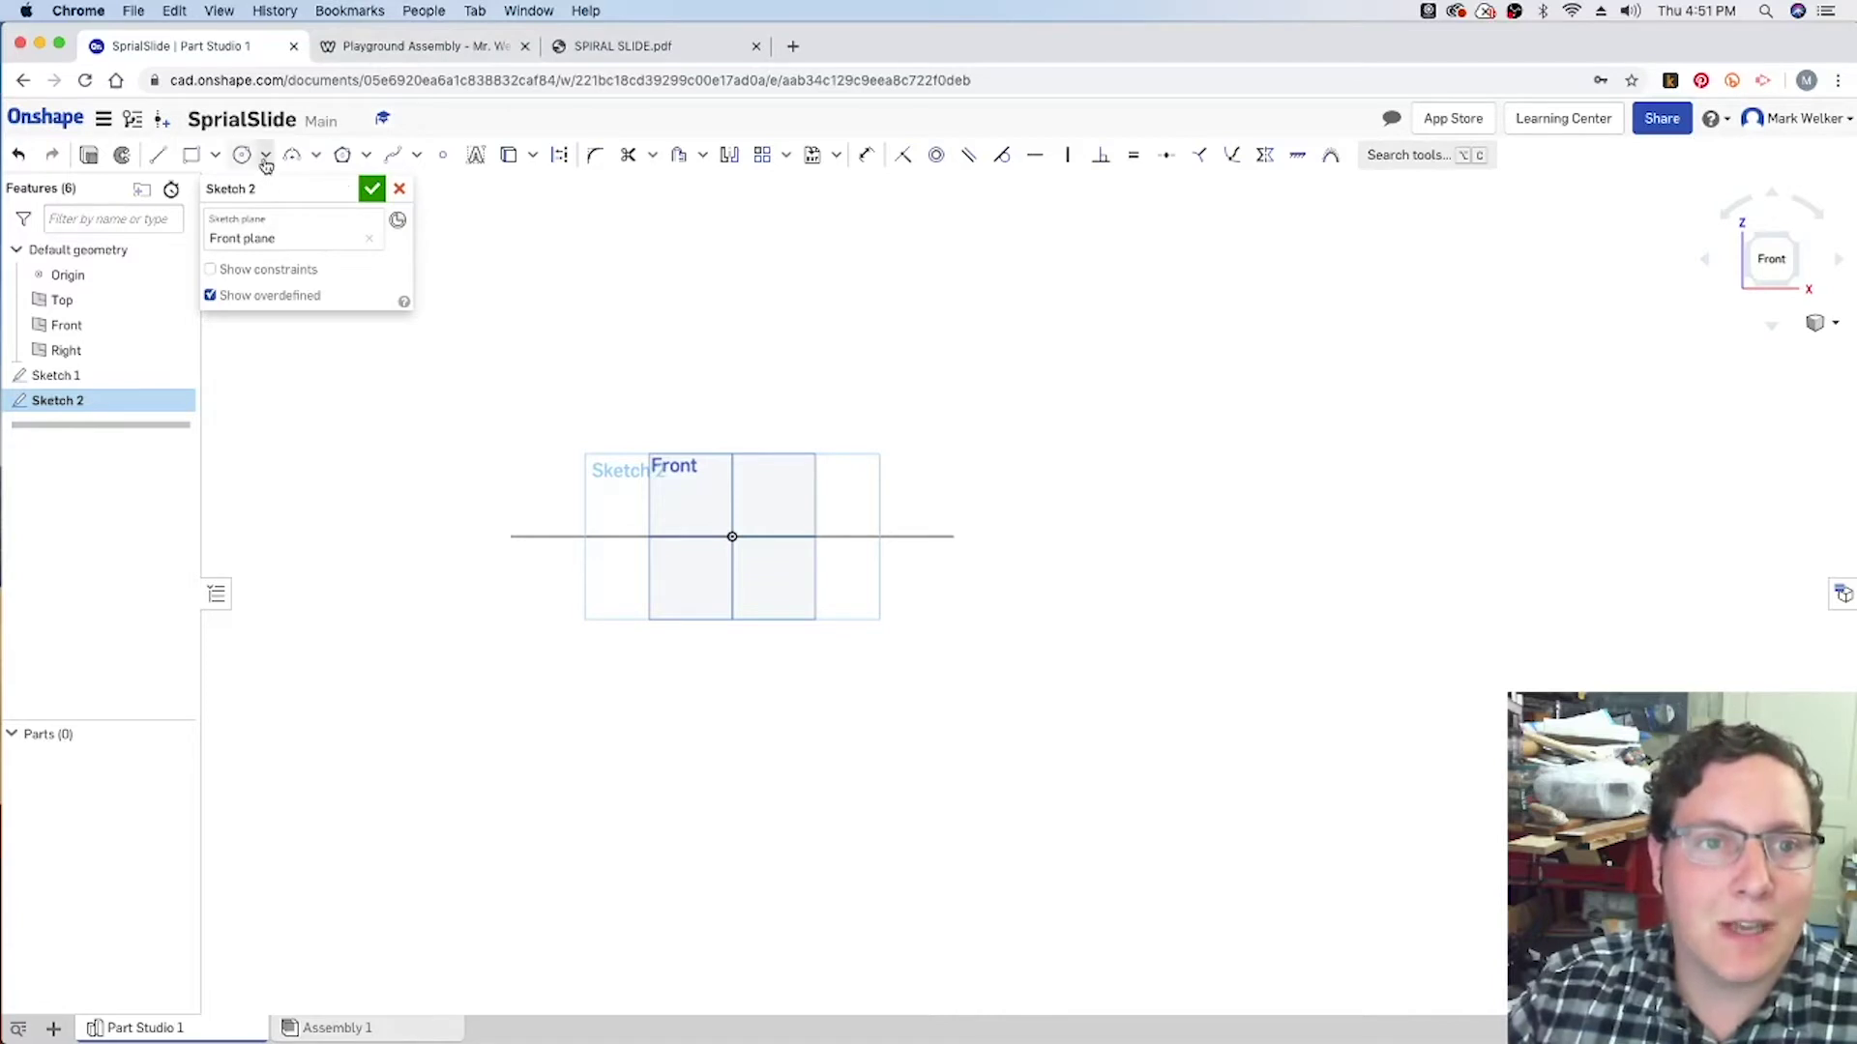
click(316, 155)
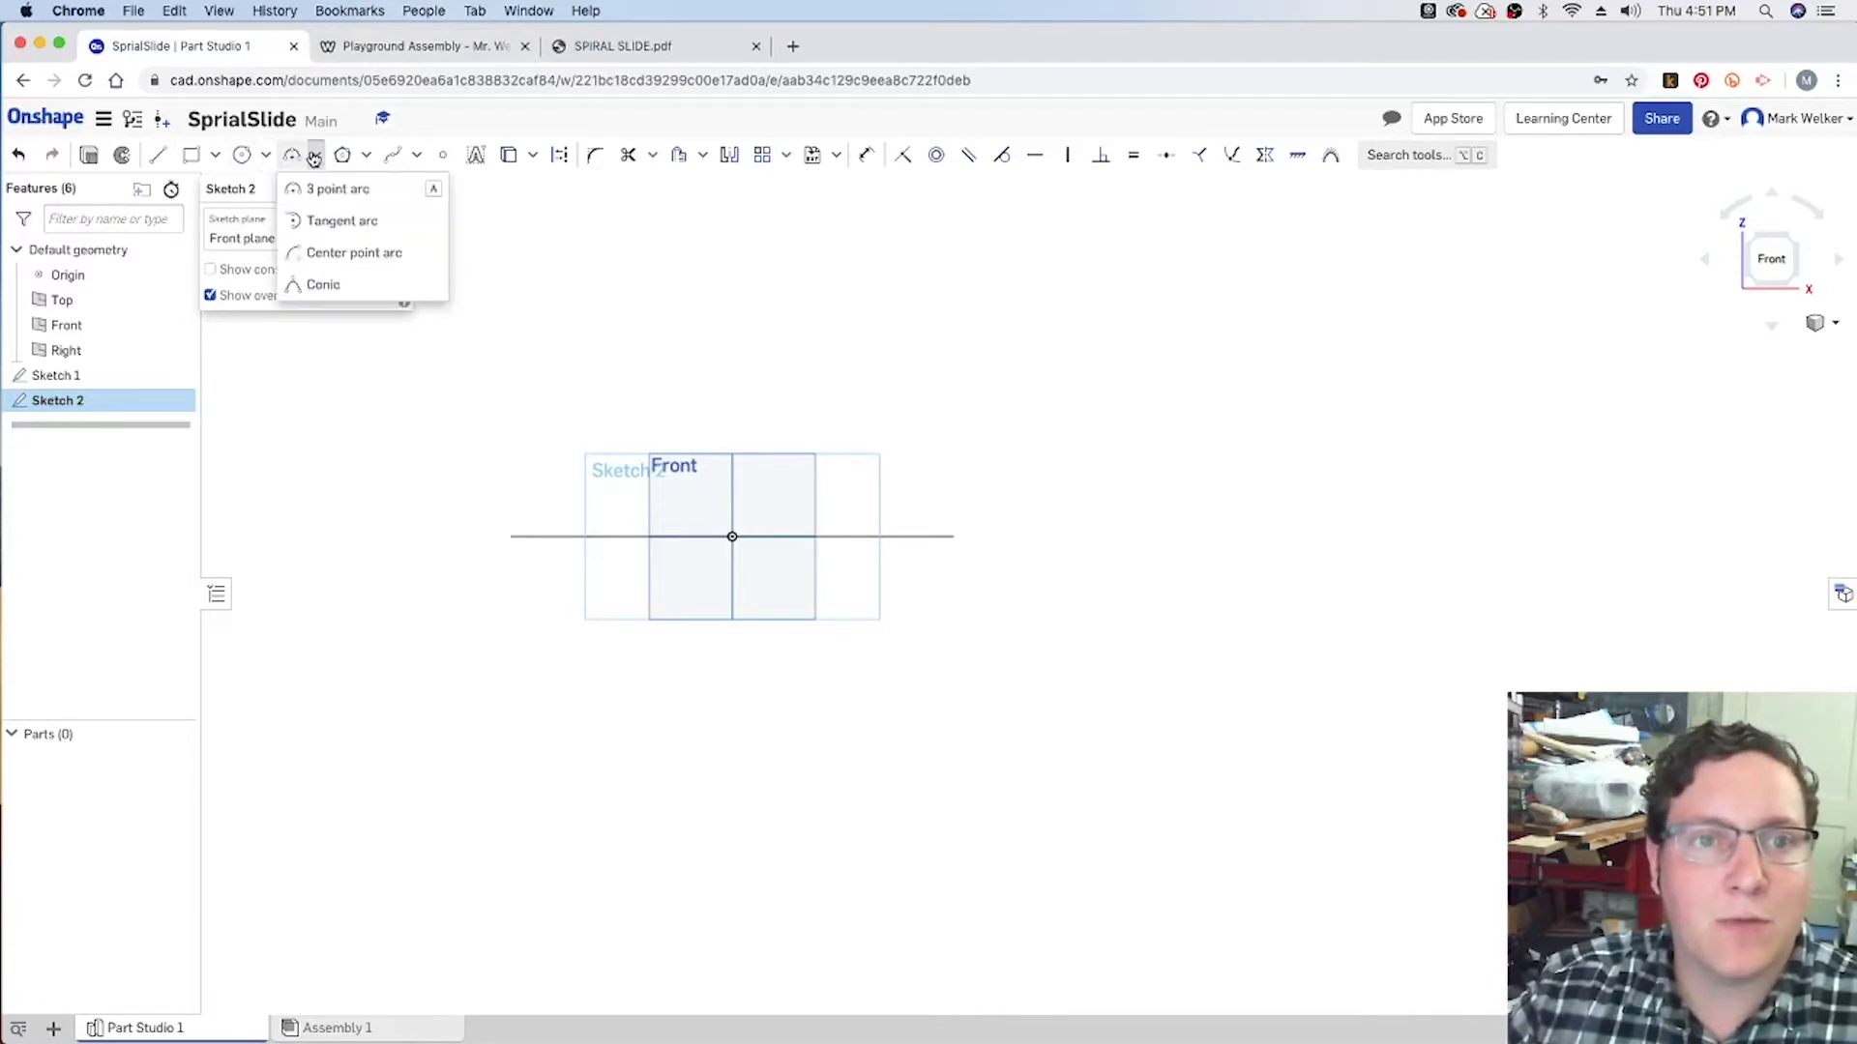
click(328, 190)
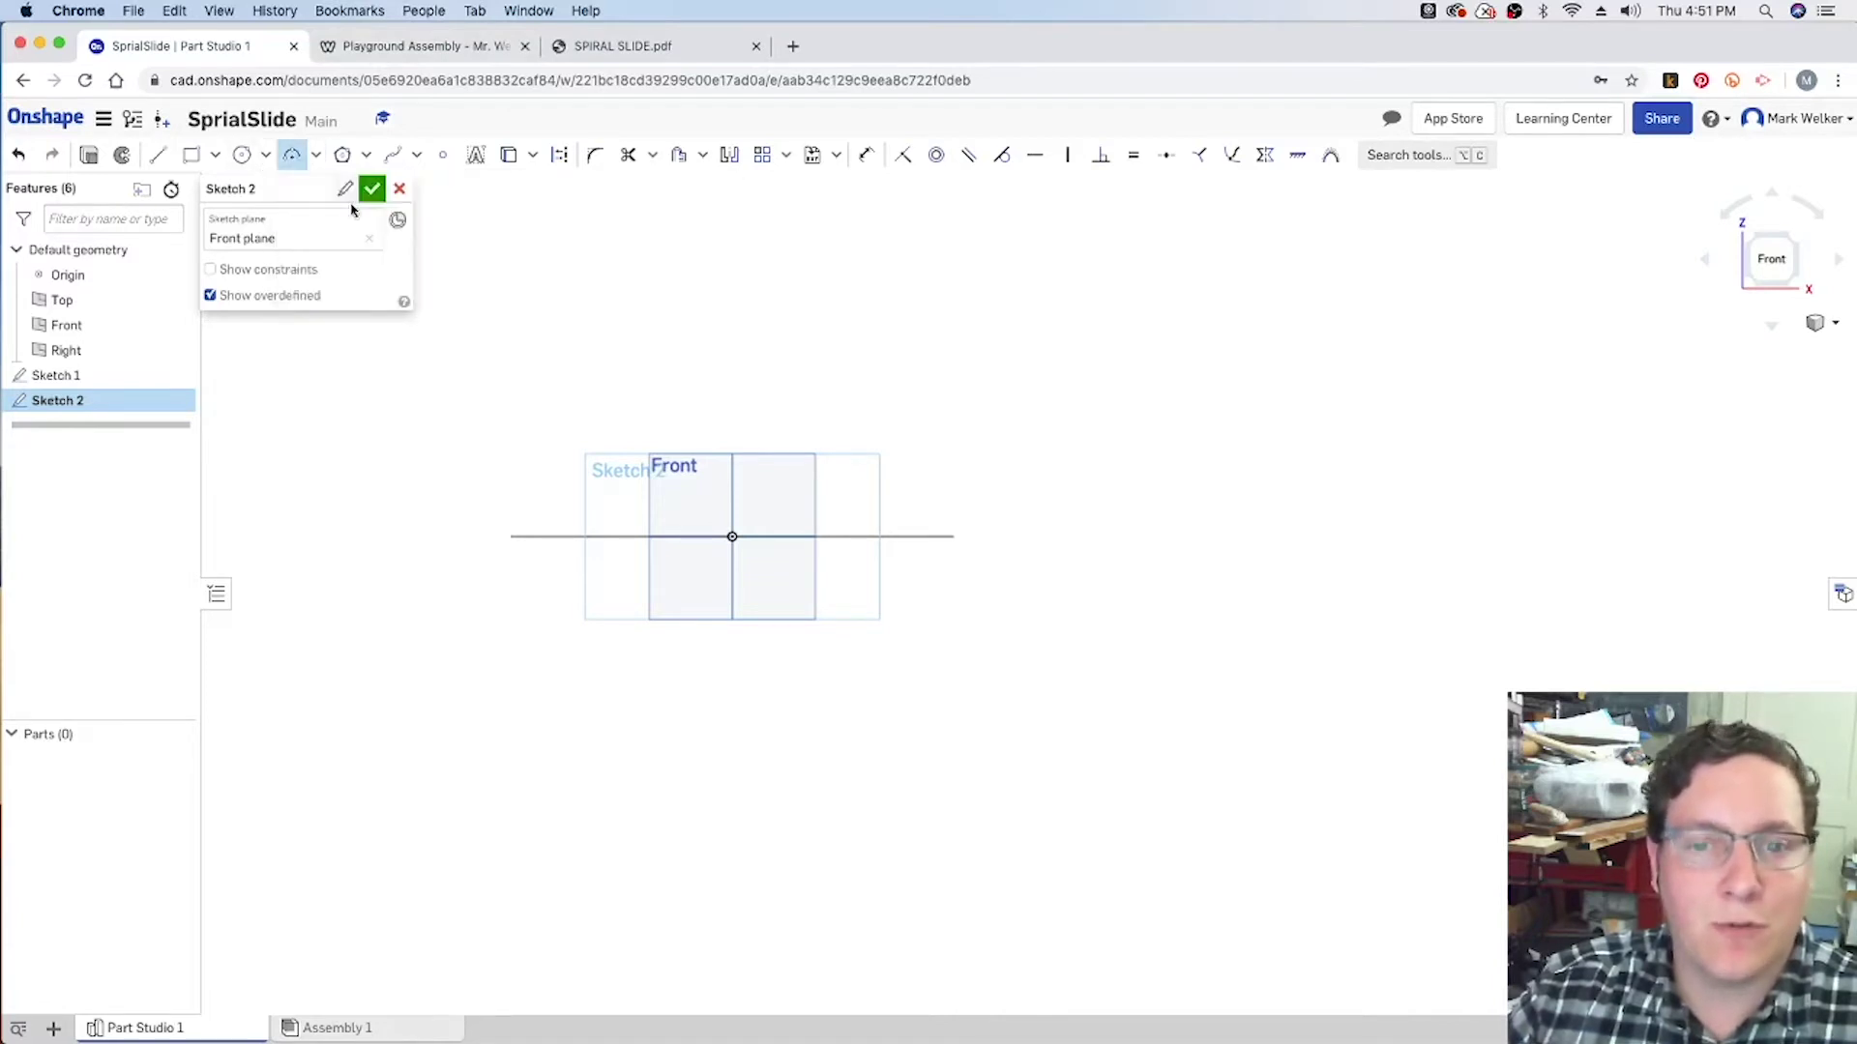
click(954, 536)
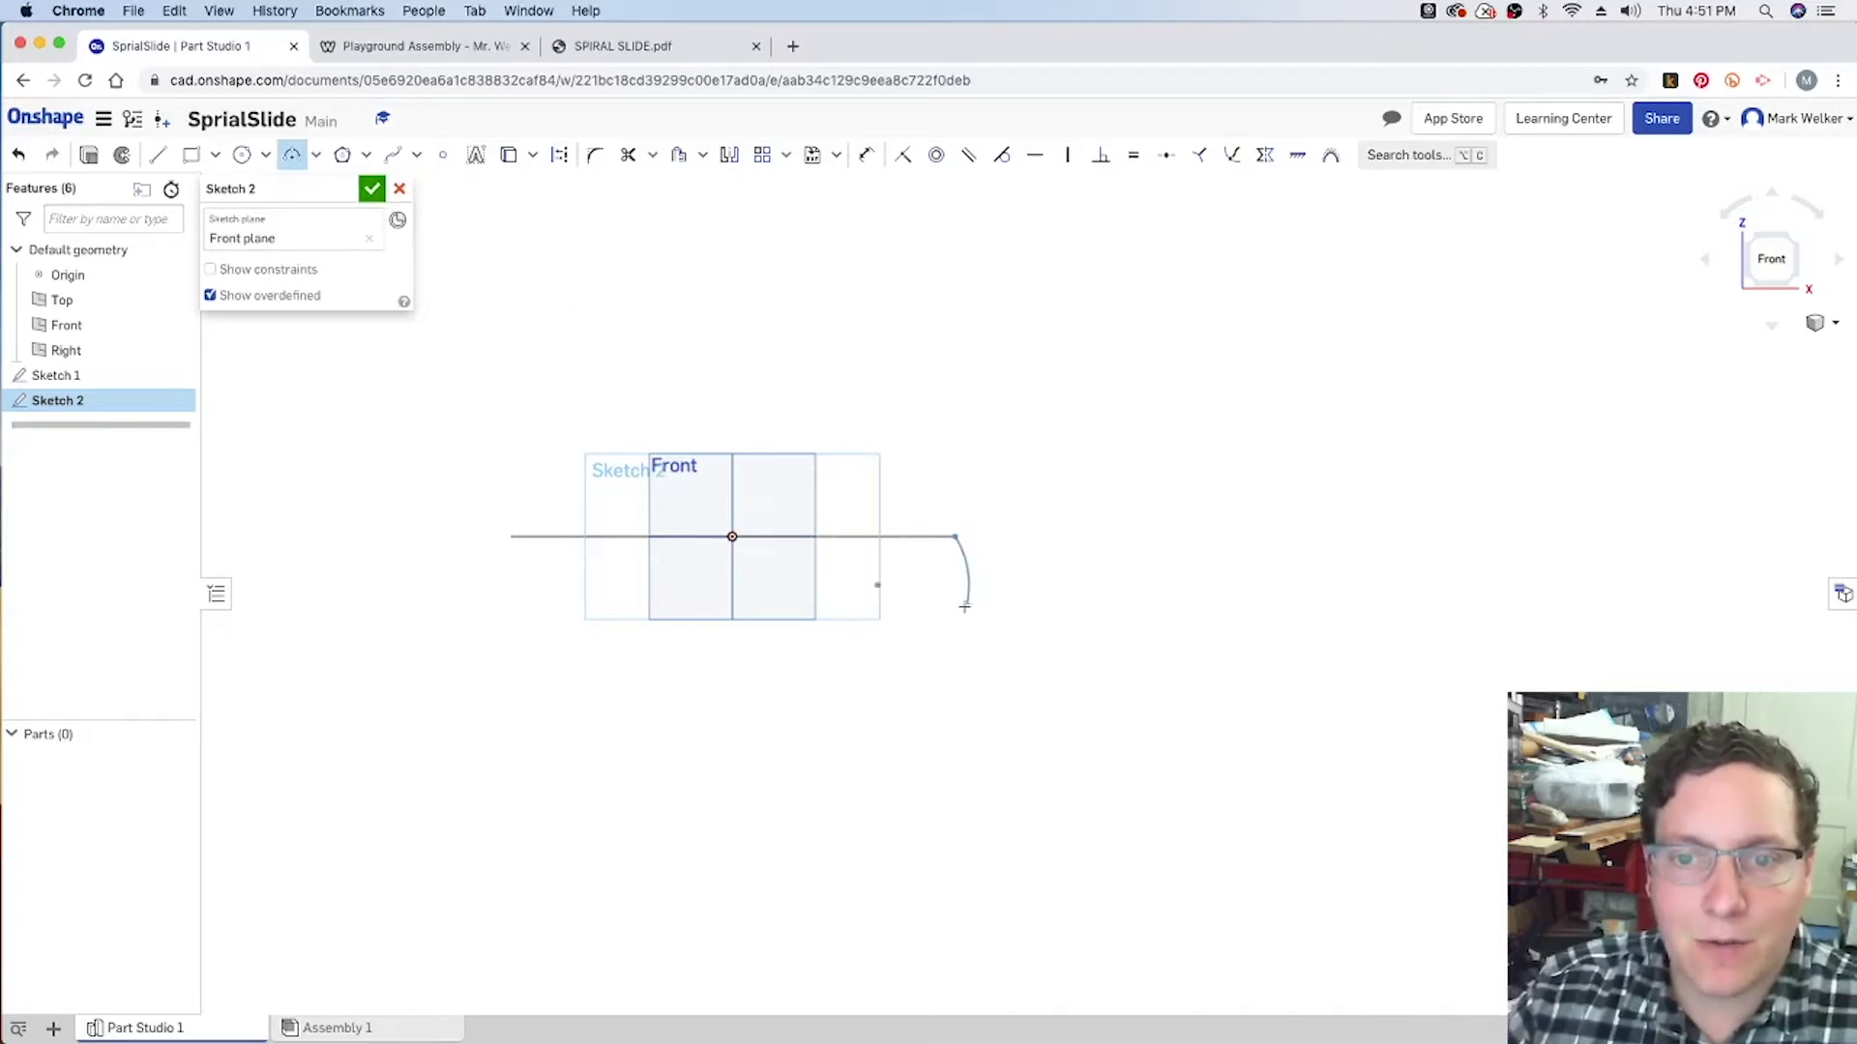
click(1481, 536)
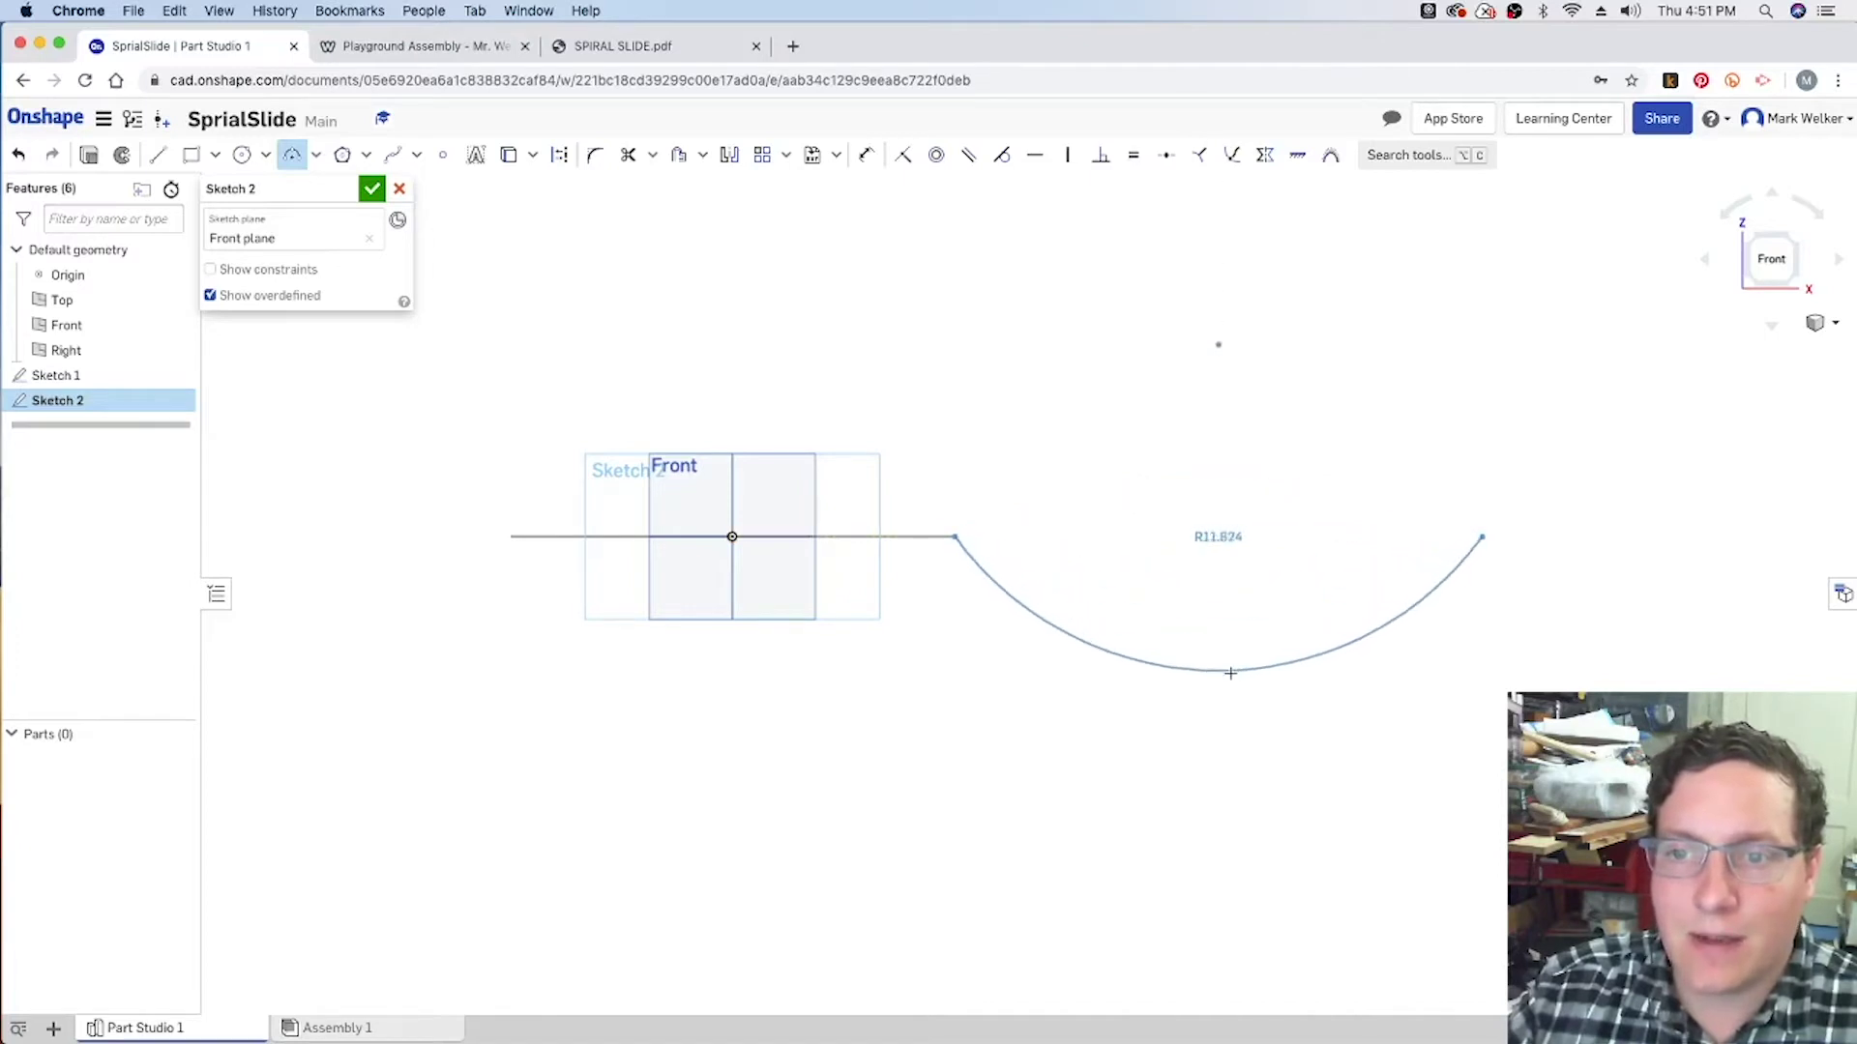
click(1219, 765)
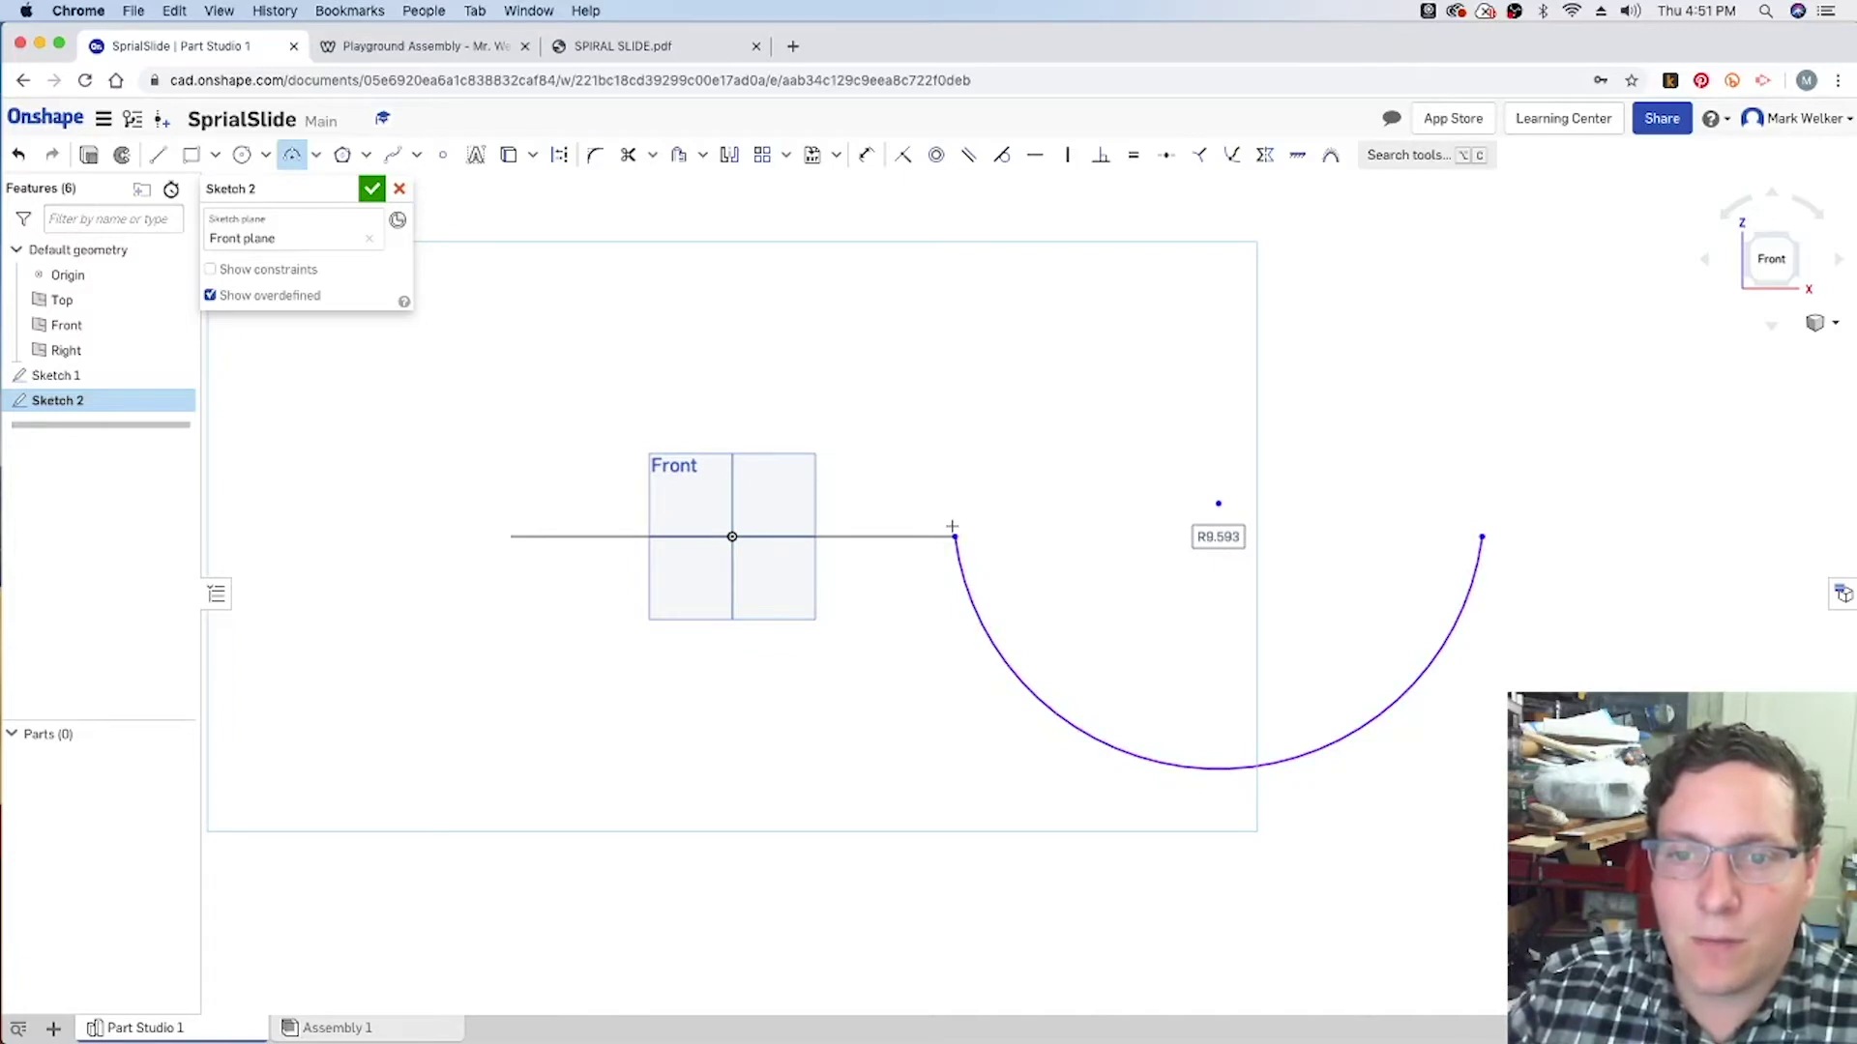
Add short end lines at both arc ends and an inner three-point arc joining them.
click(157, 155)
click(956, 538)
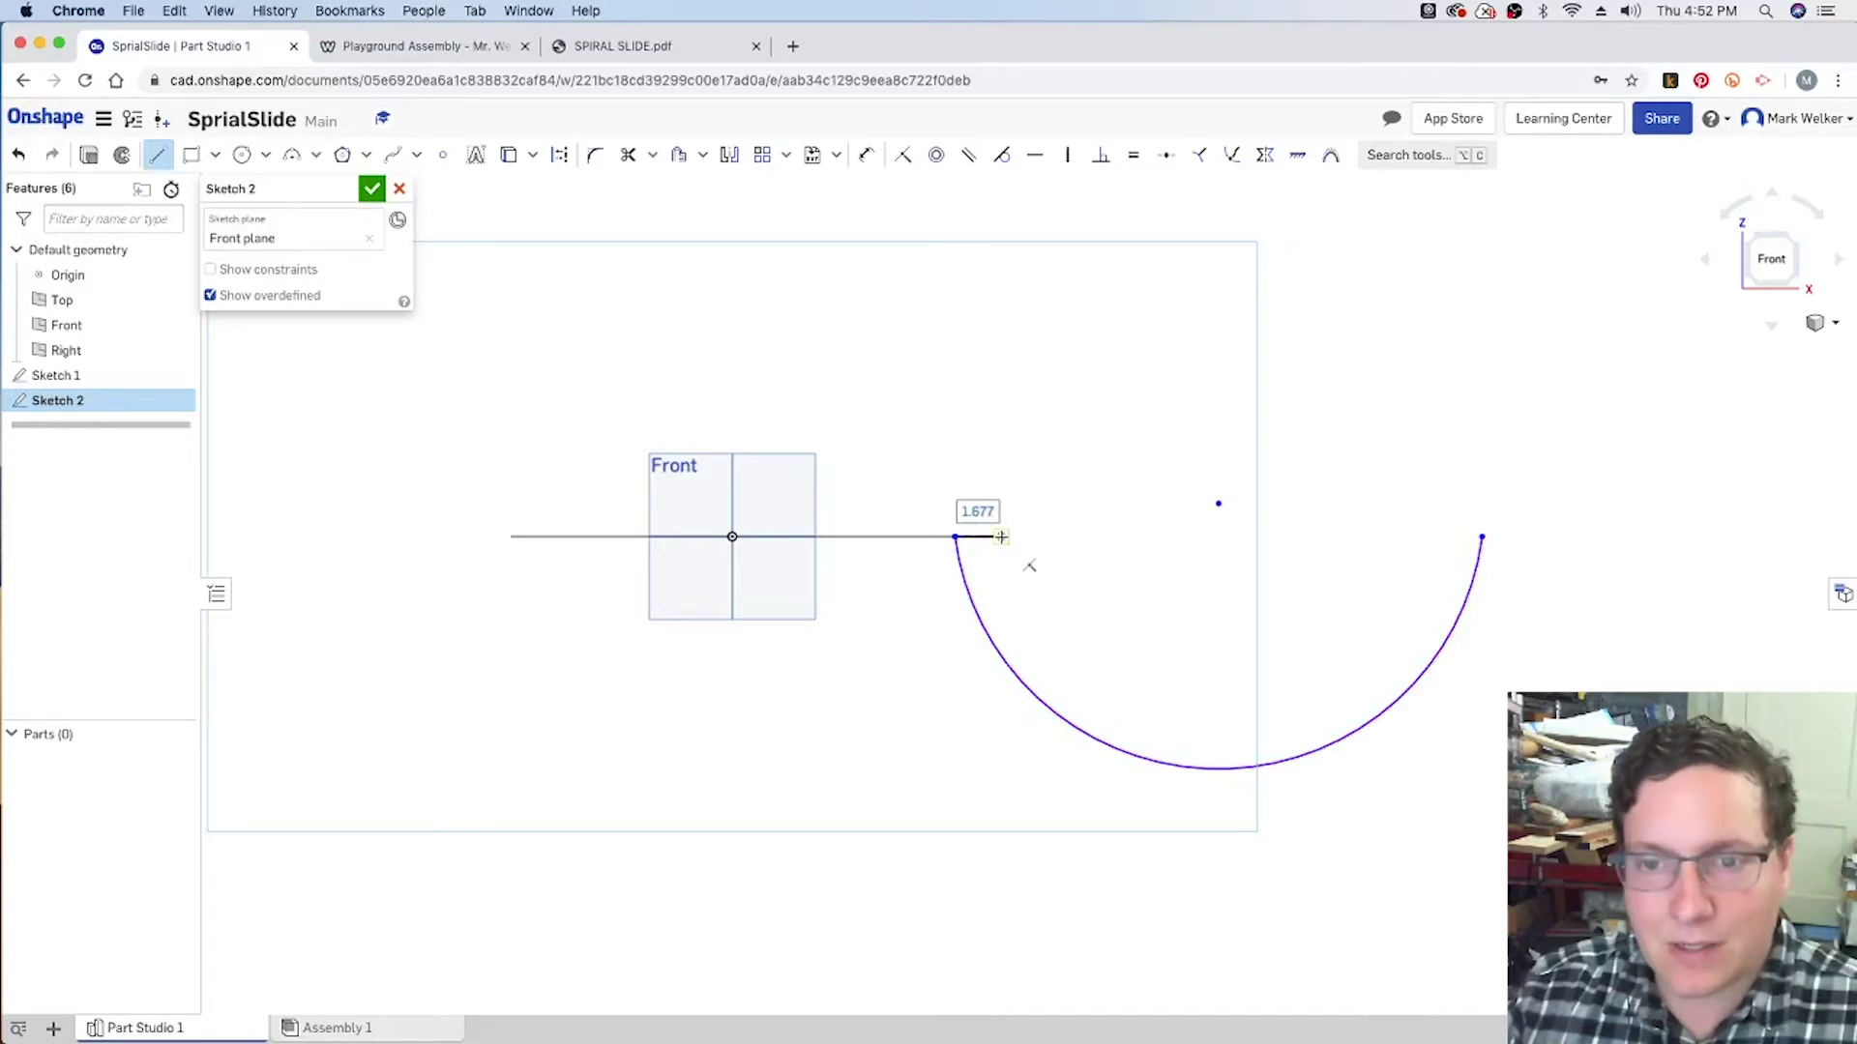
right_click(1001, 537)
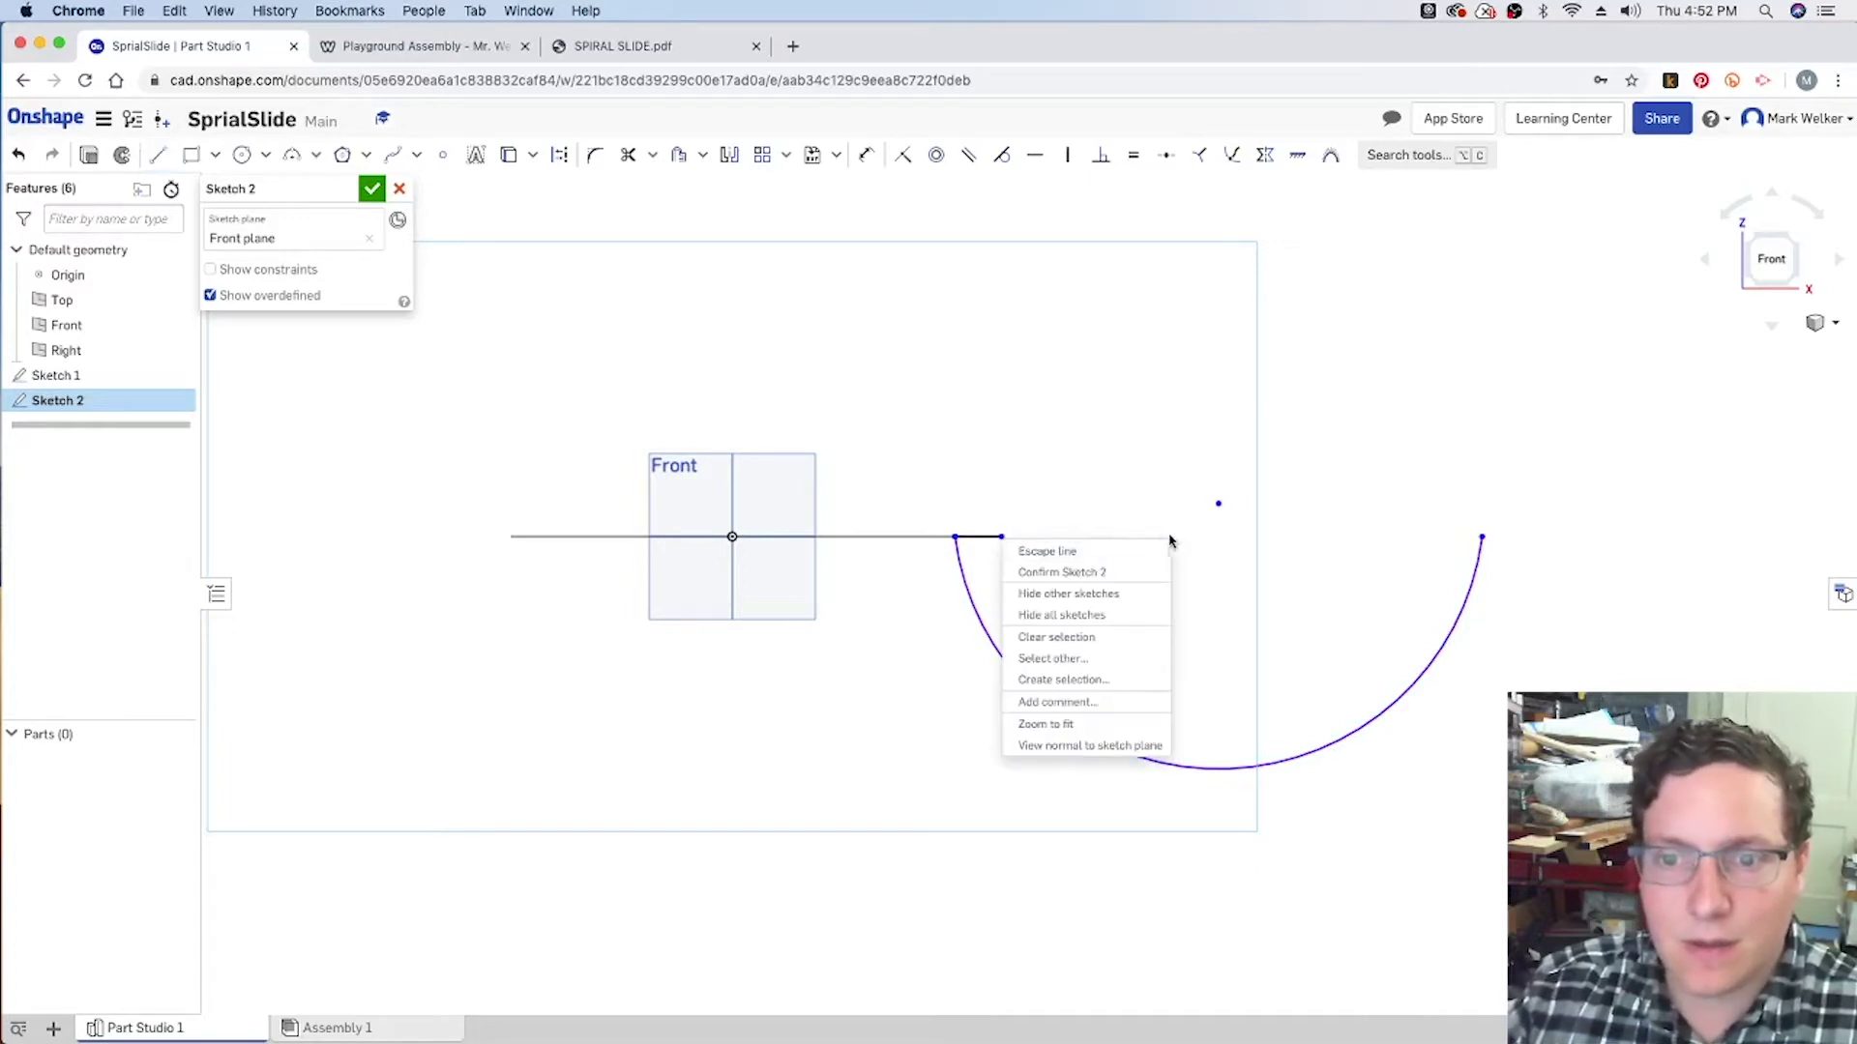
click(1122, 494)
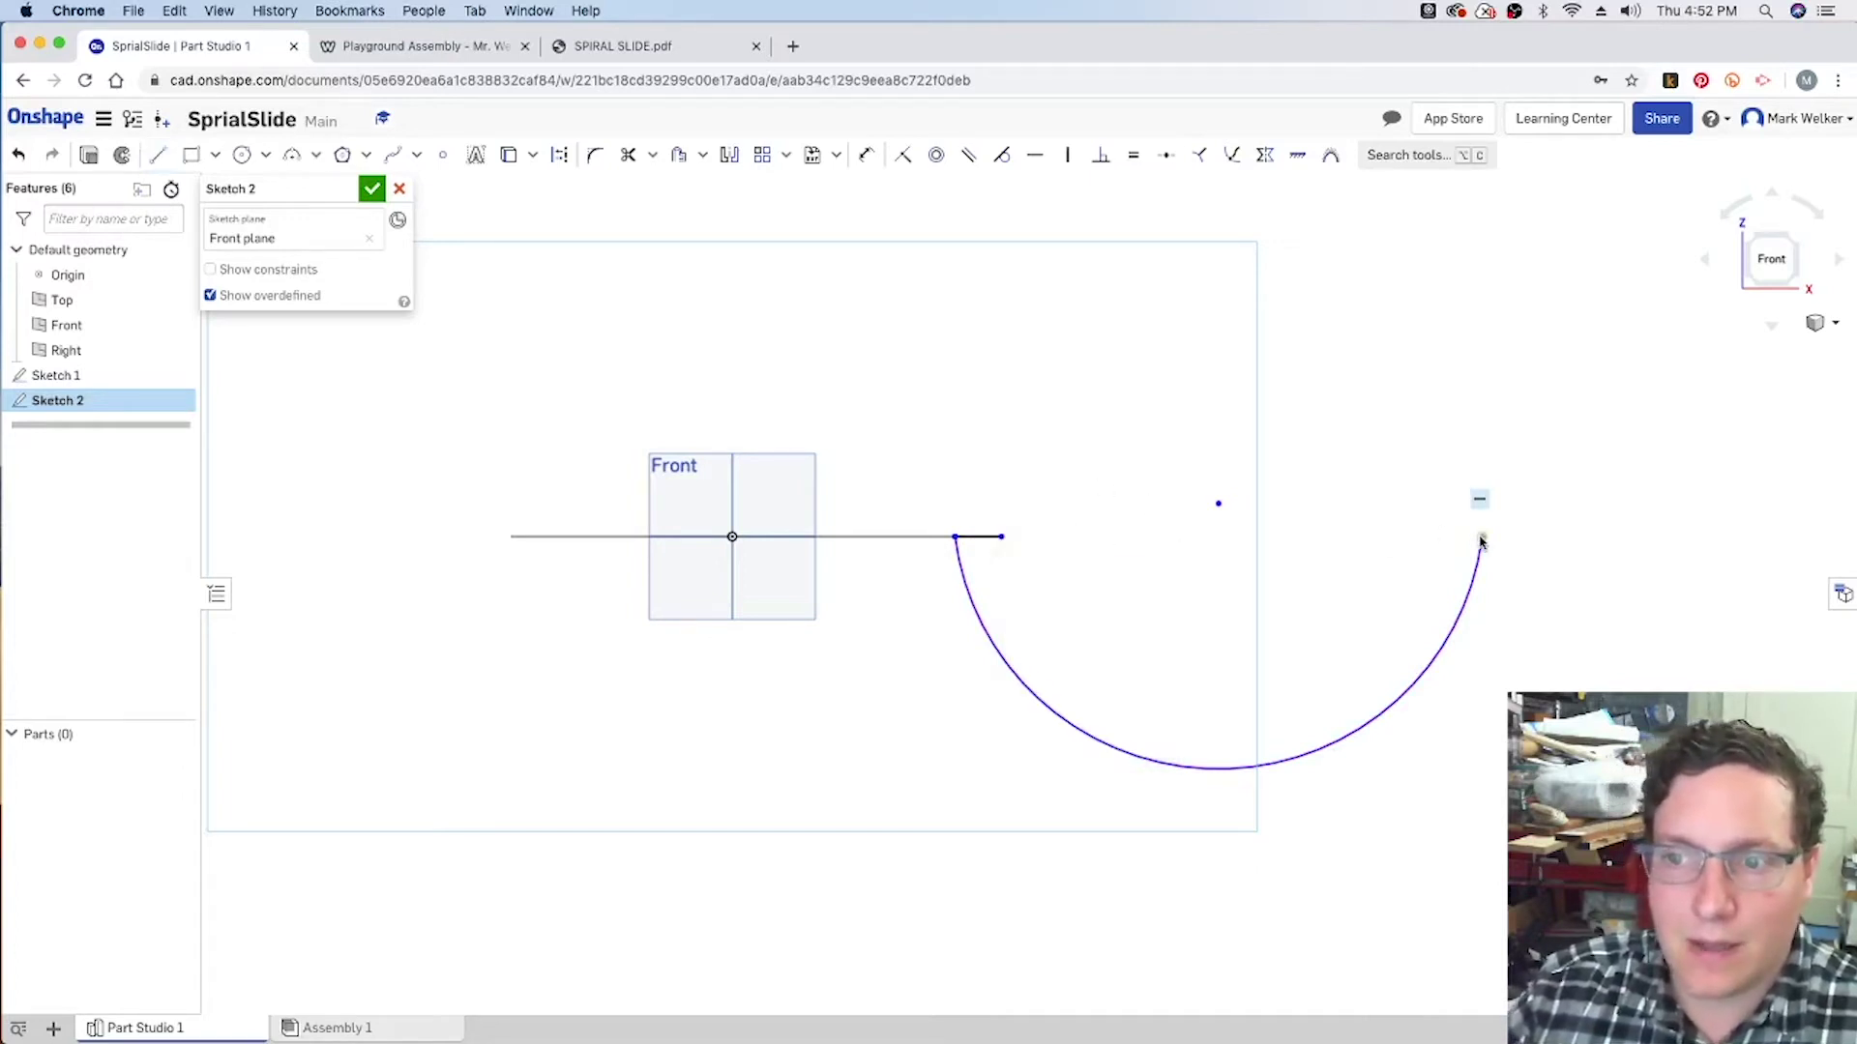
click(158, 155)
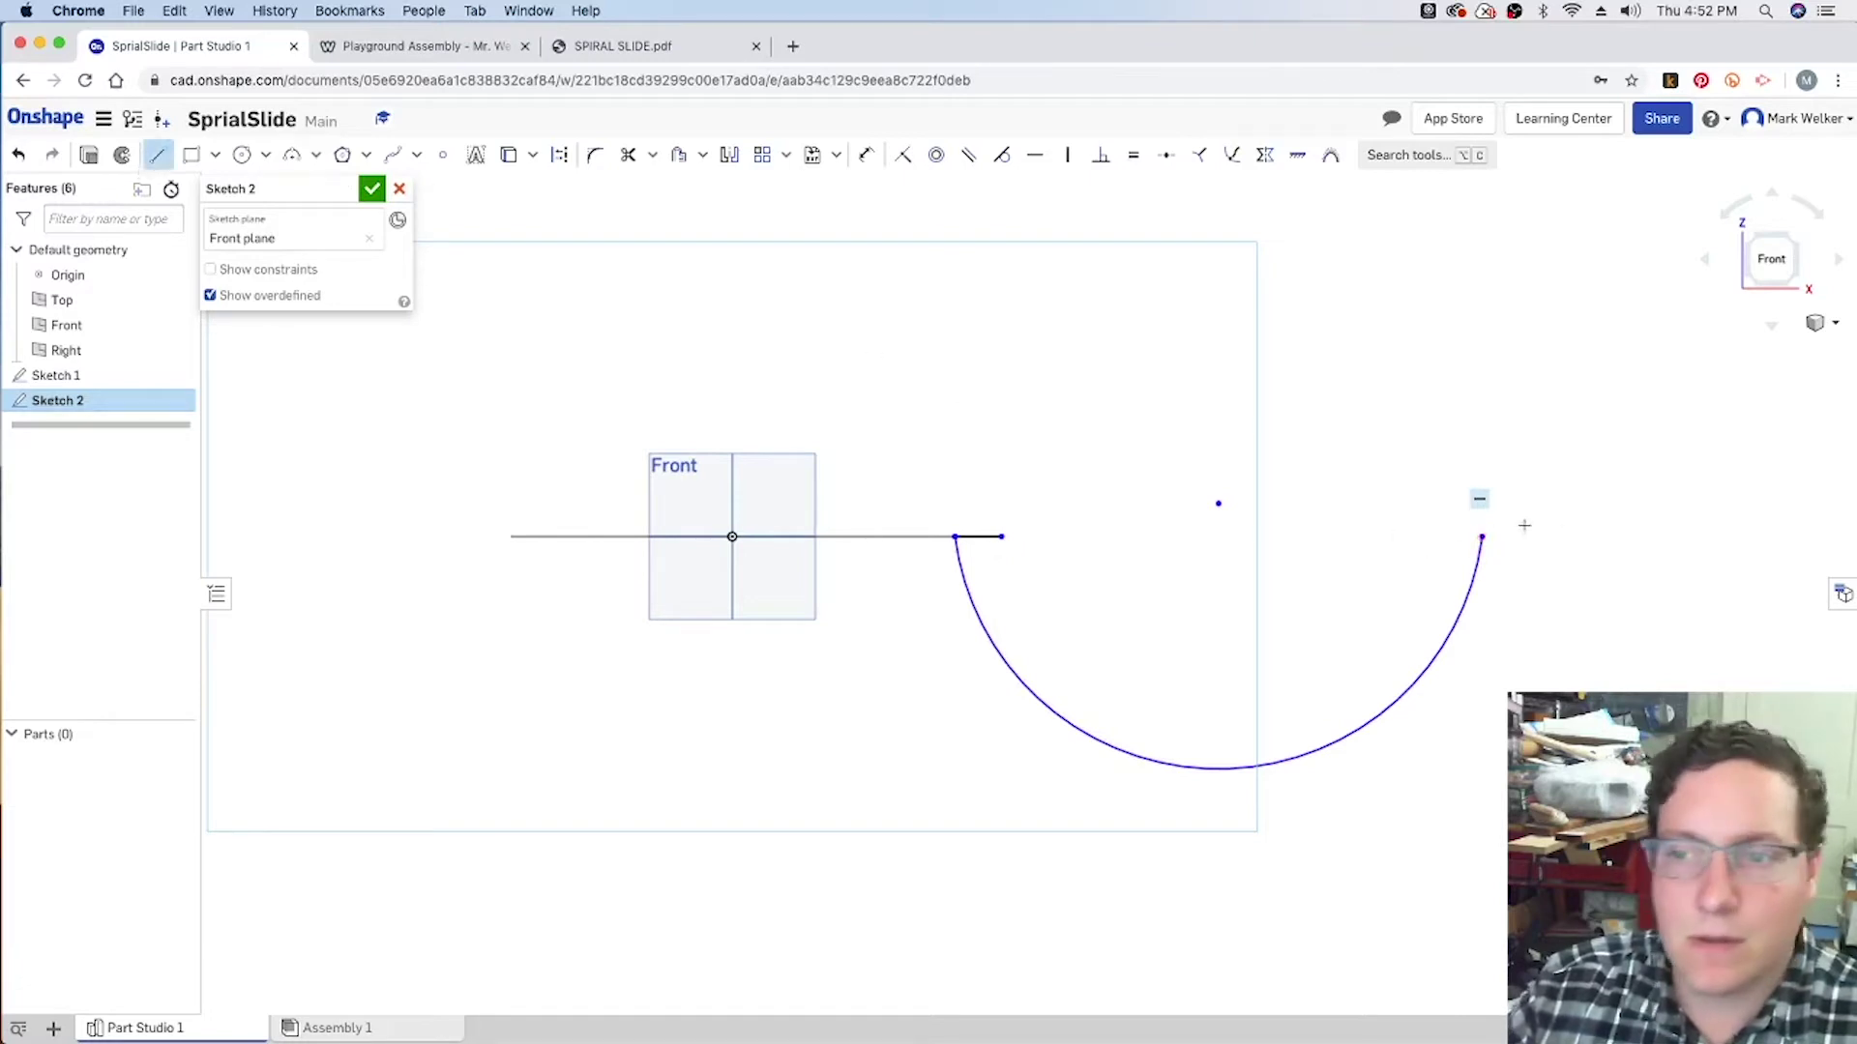
click(1483, 537)
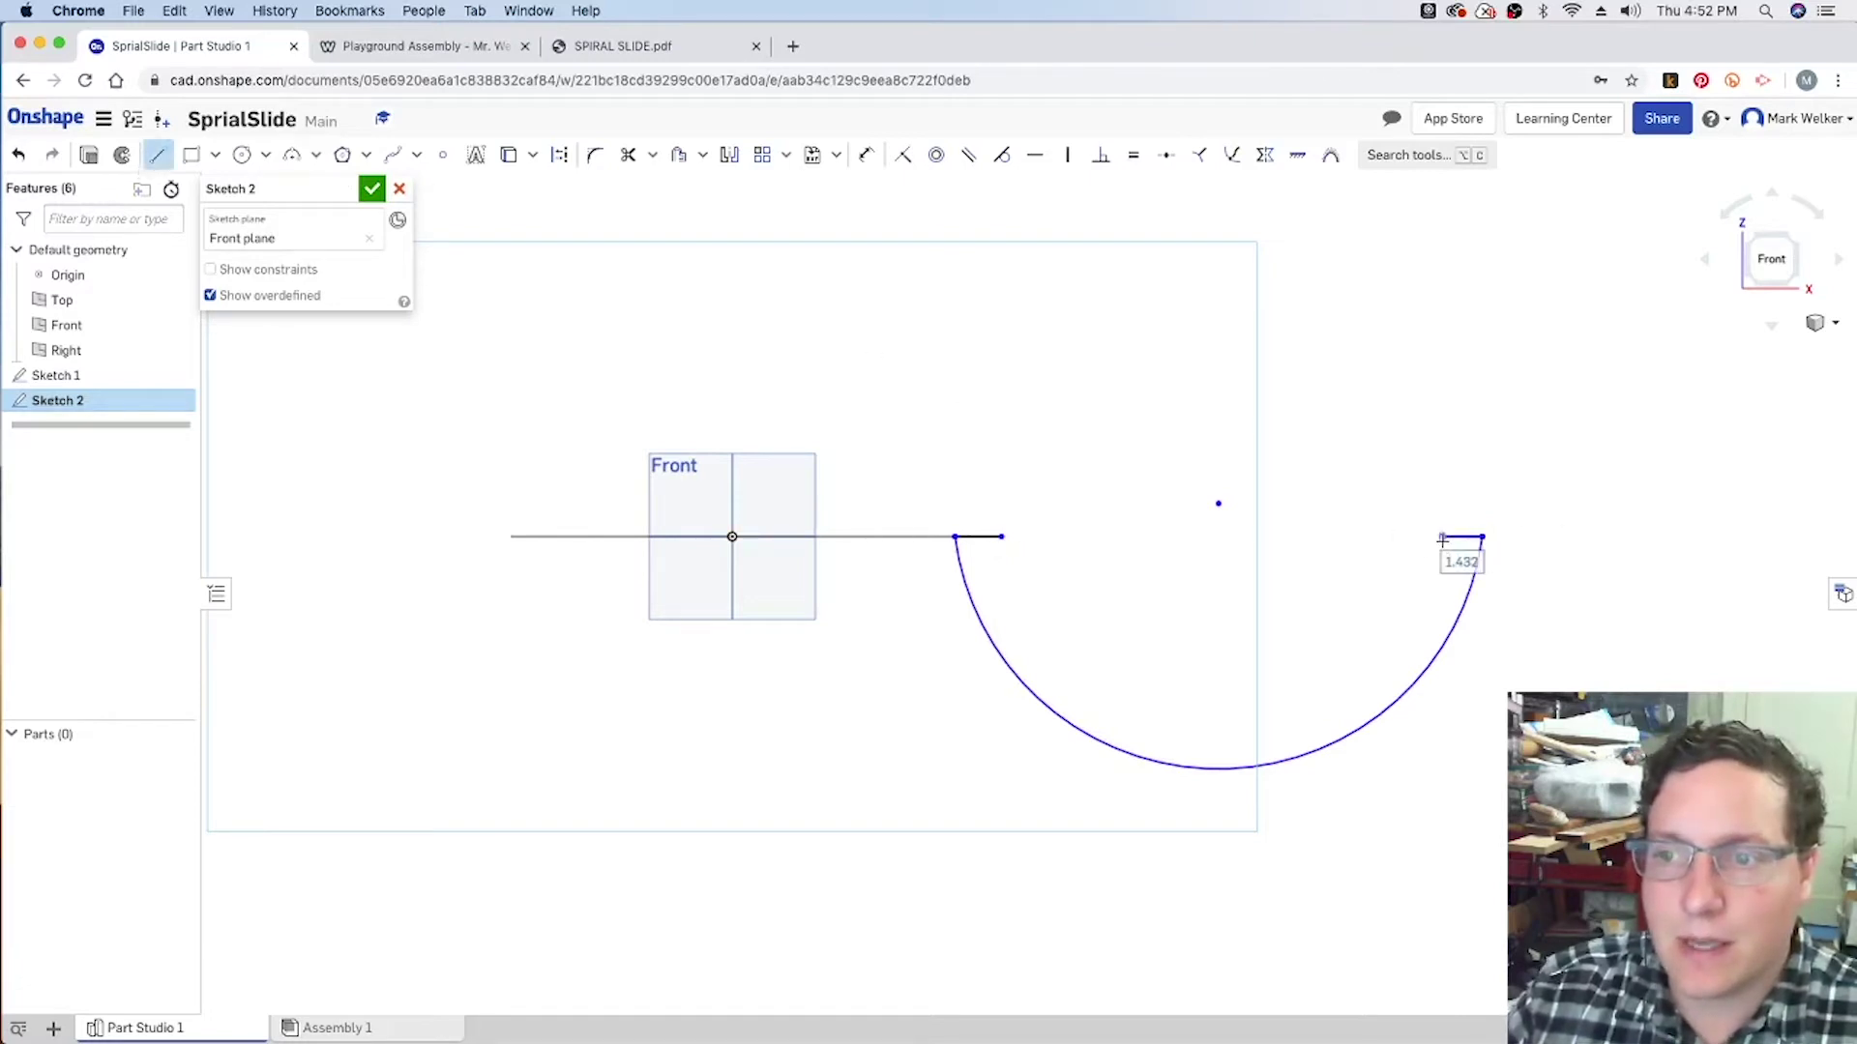
click(1442, 537)
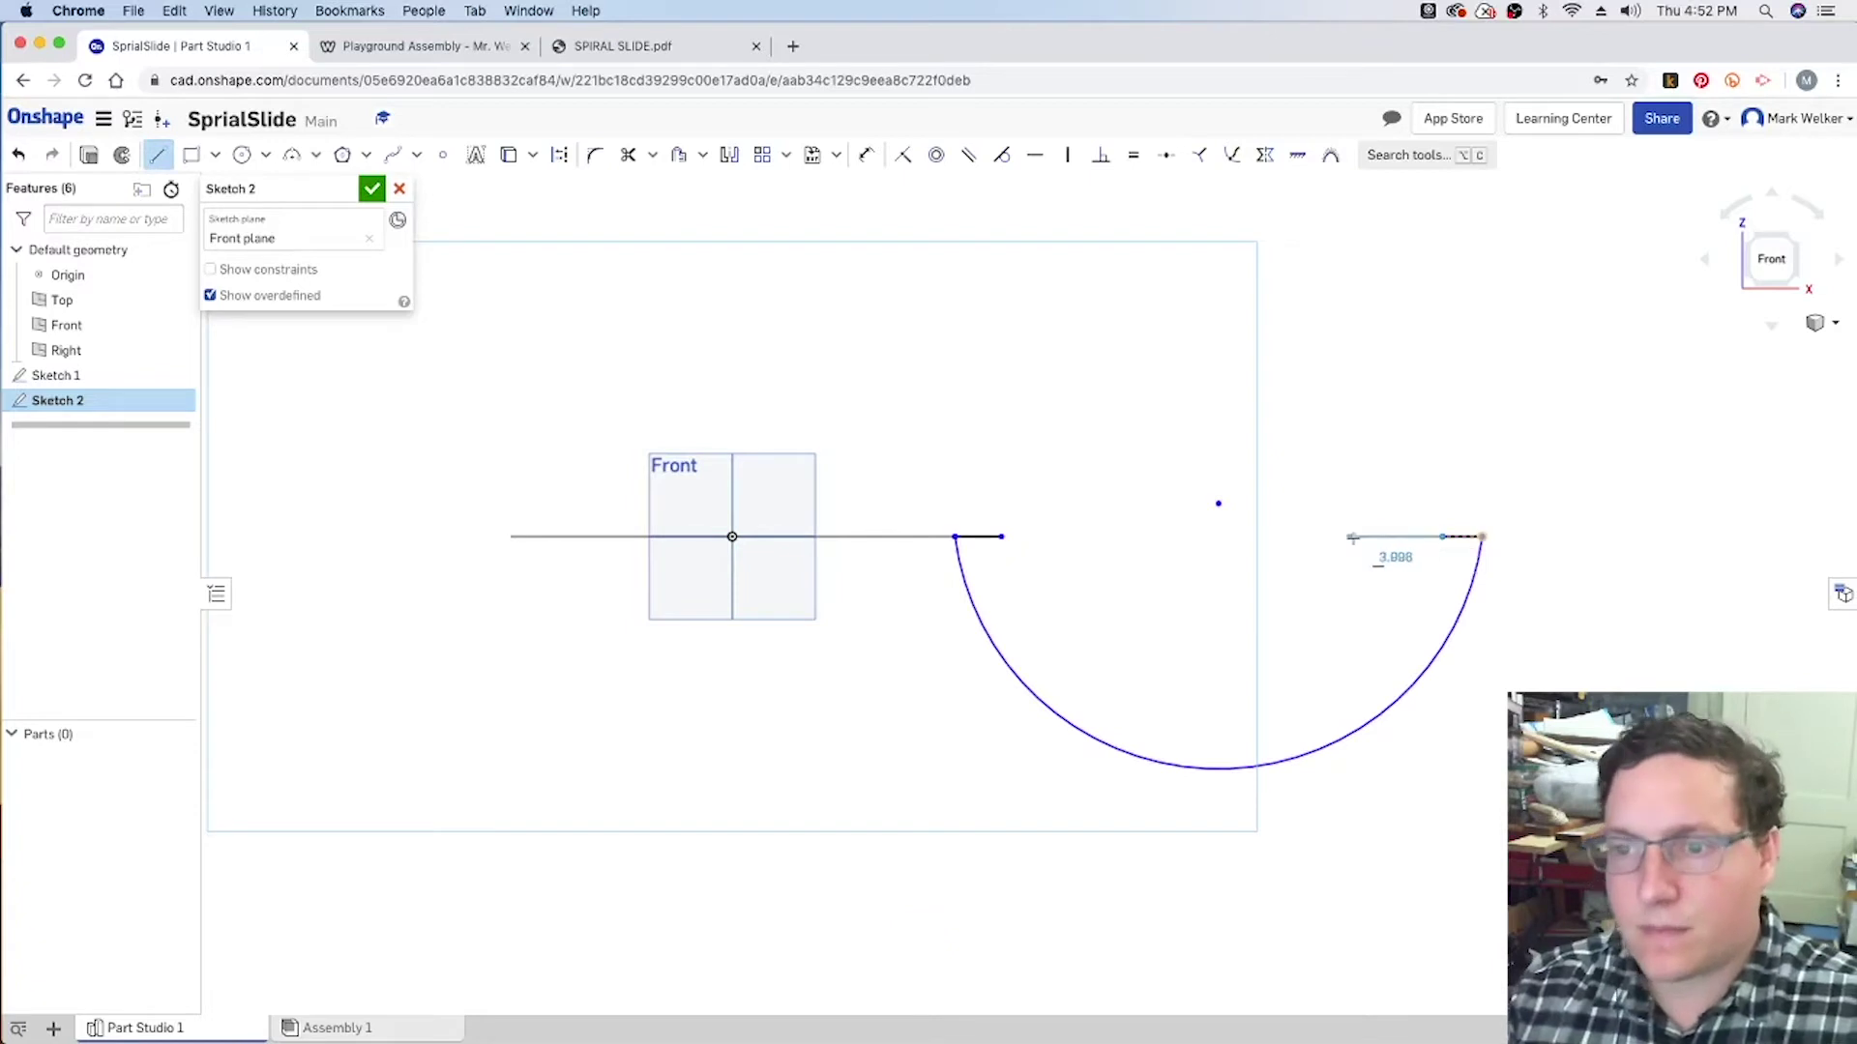
click(292, 155)
click(1002, 537)
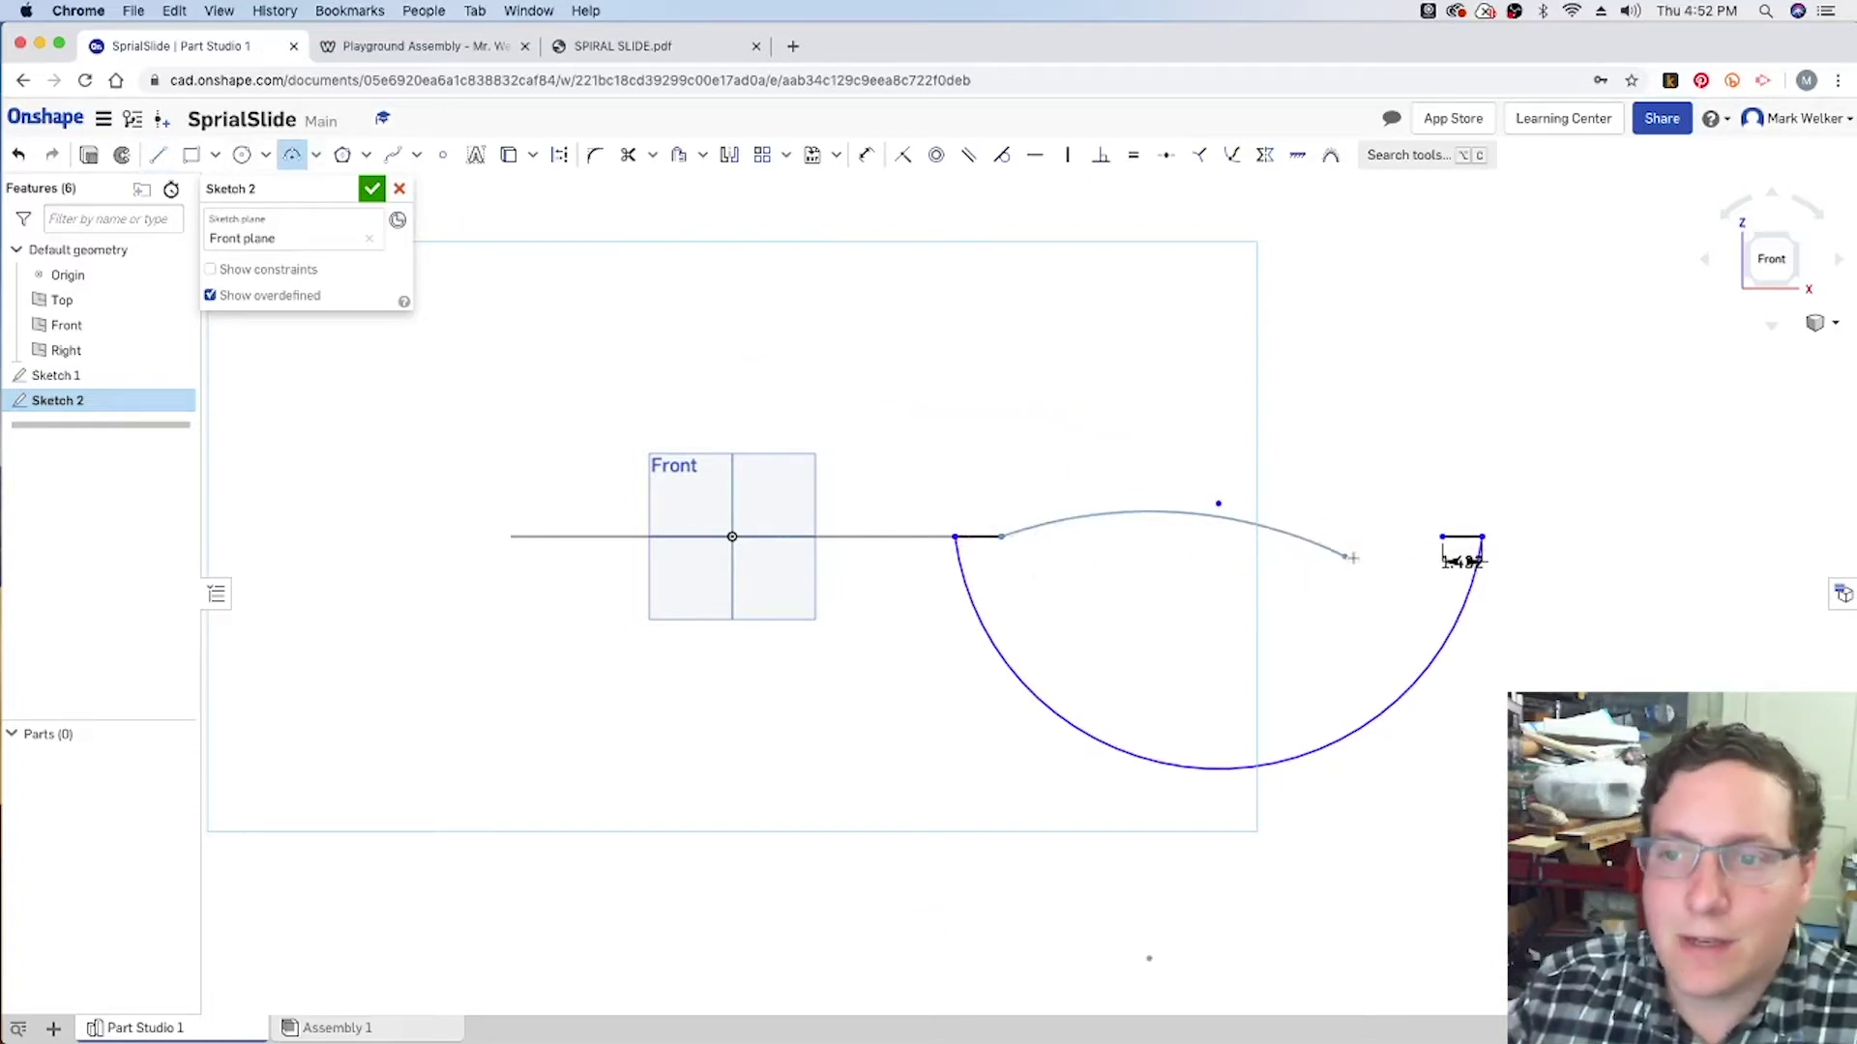
click(1442, 537)
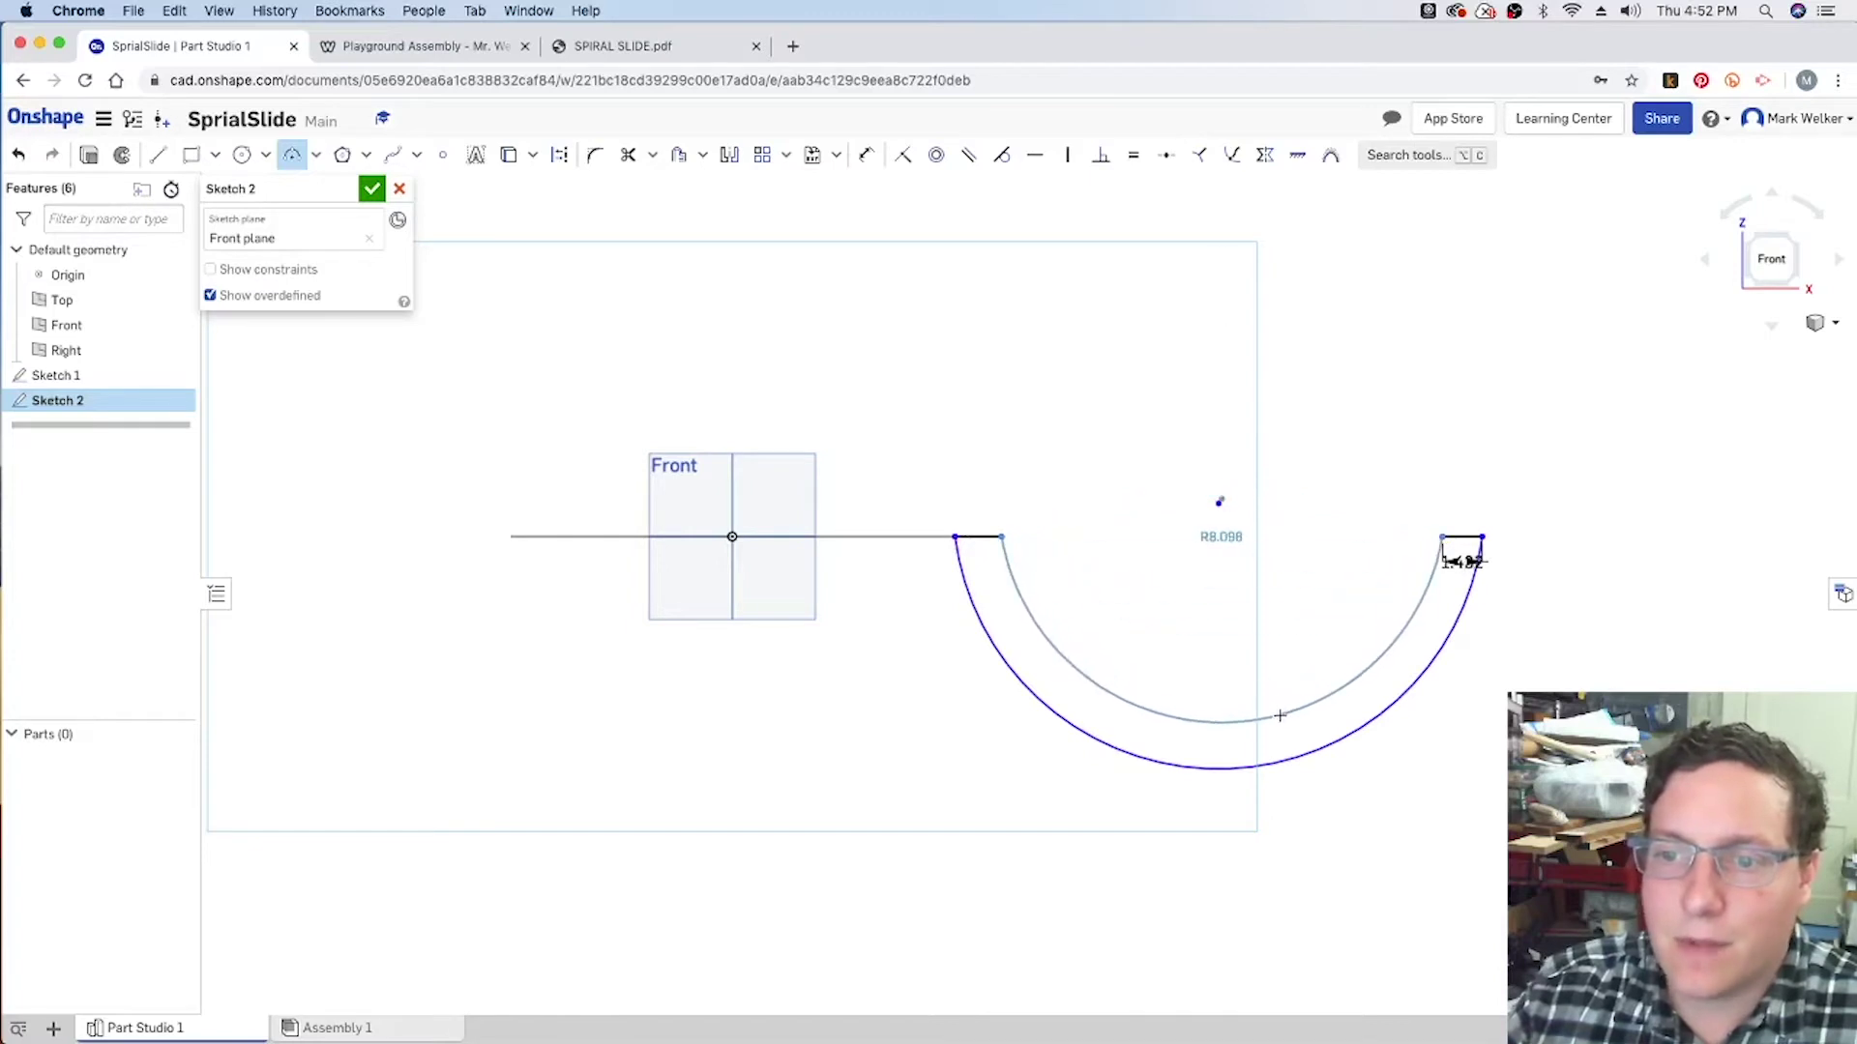
click(1072, 726)
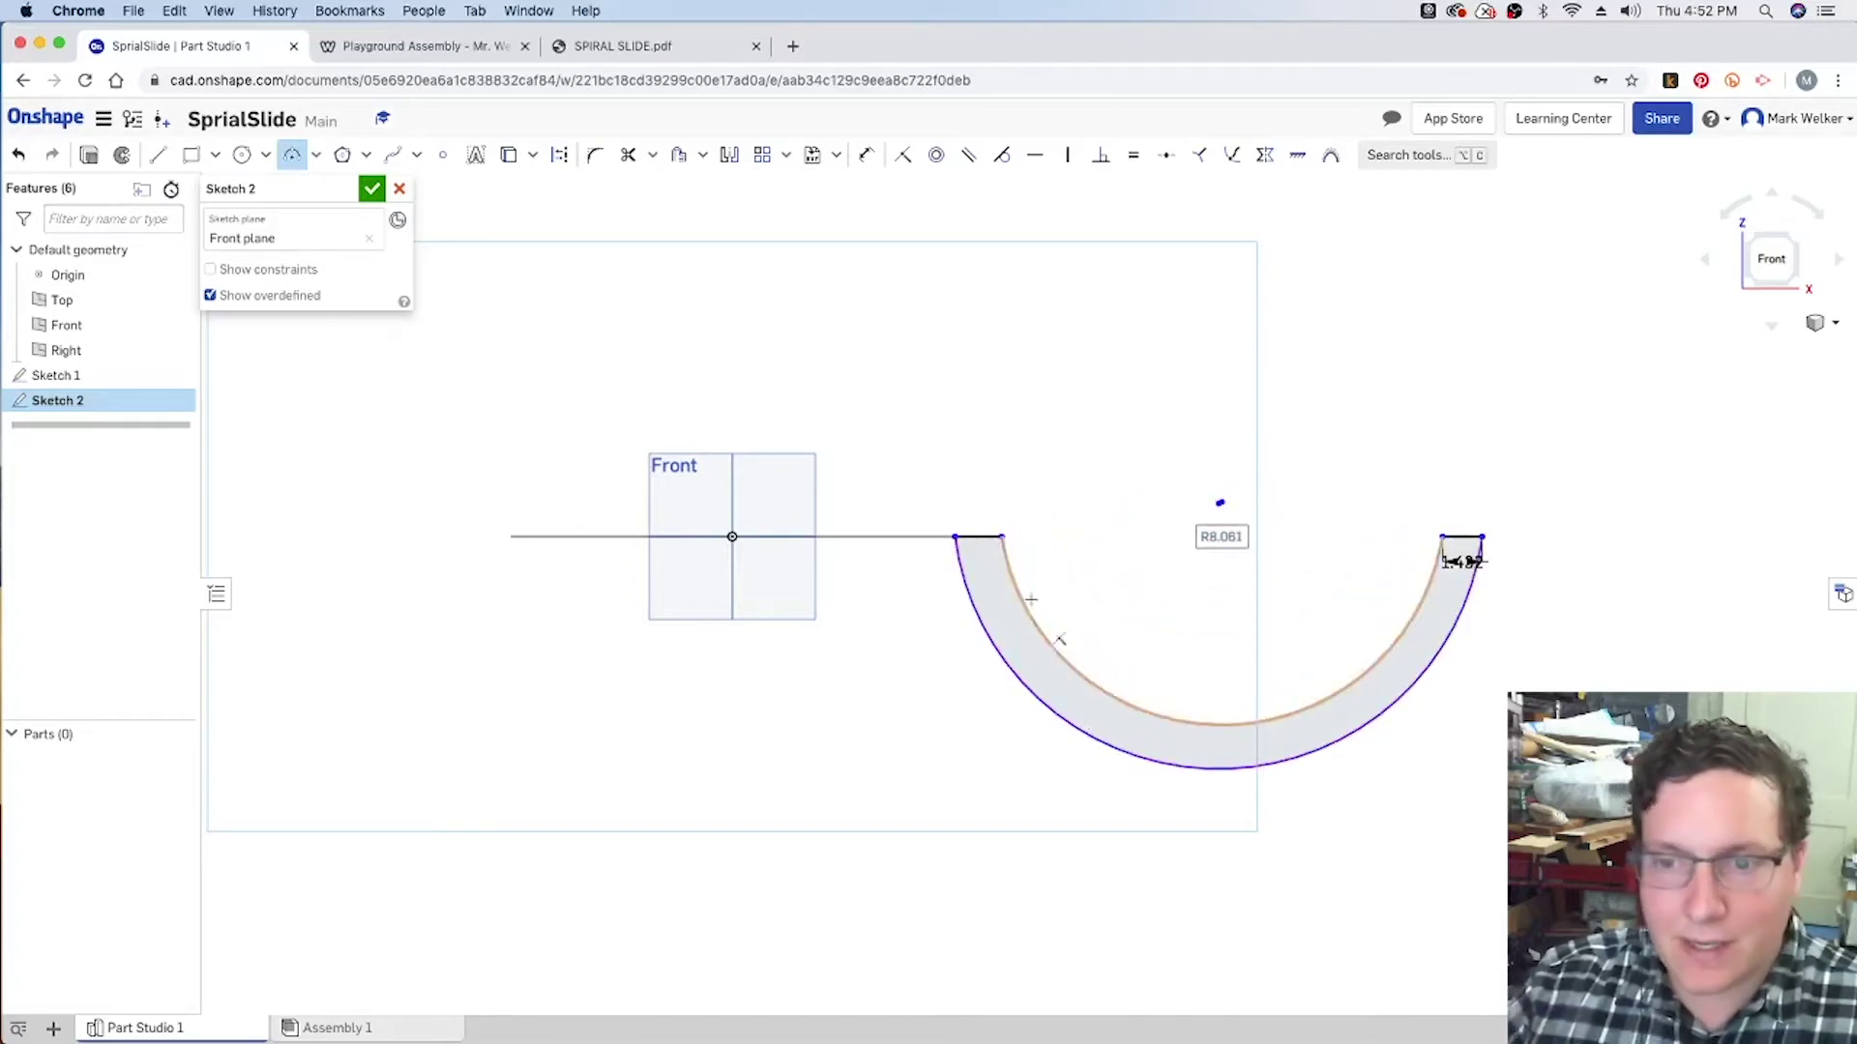
Checking the reference drawing, dimension the profile's overall width to 24.
click(624, 49)
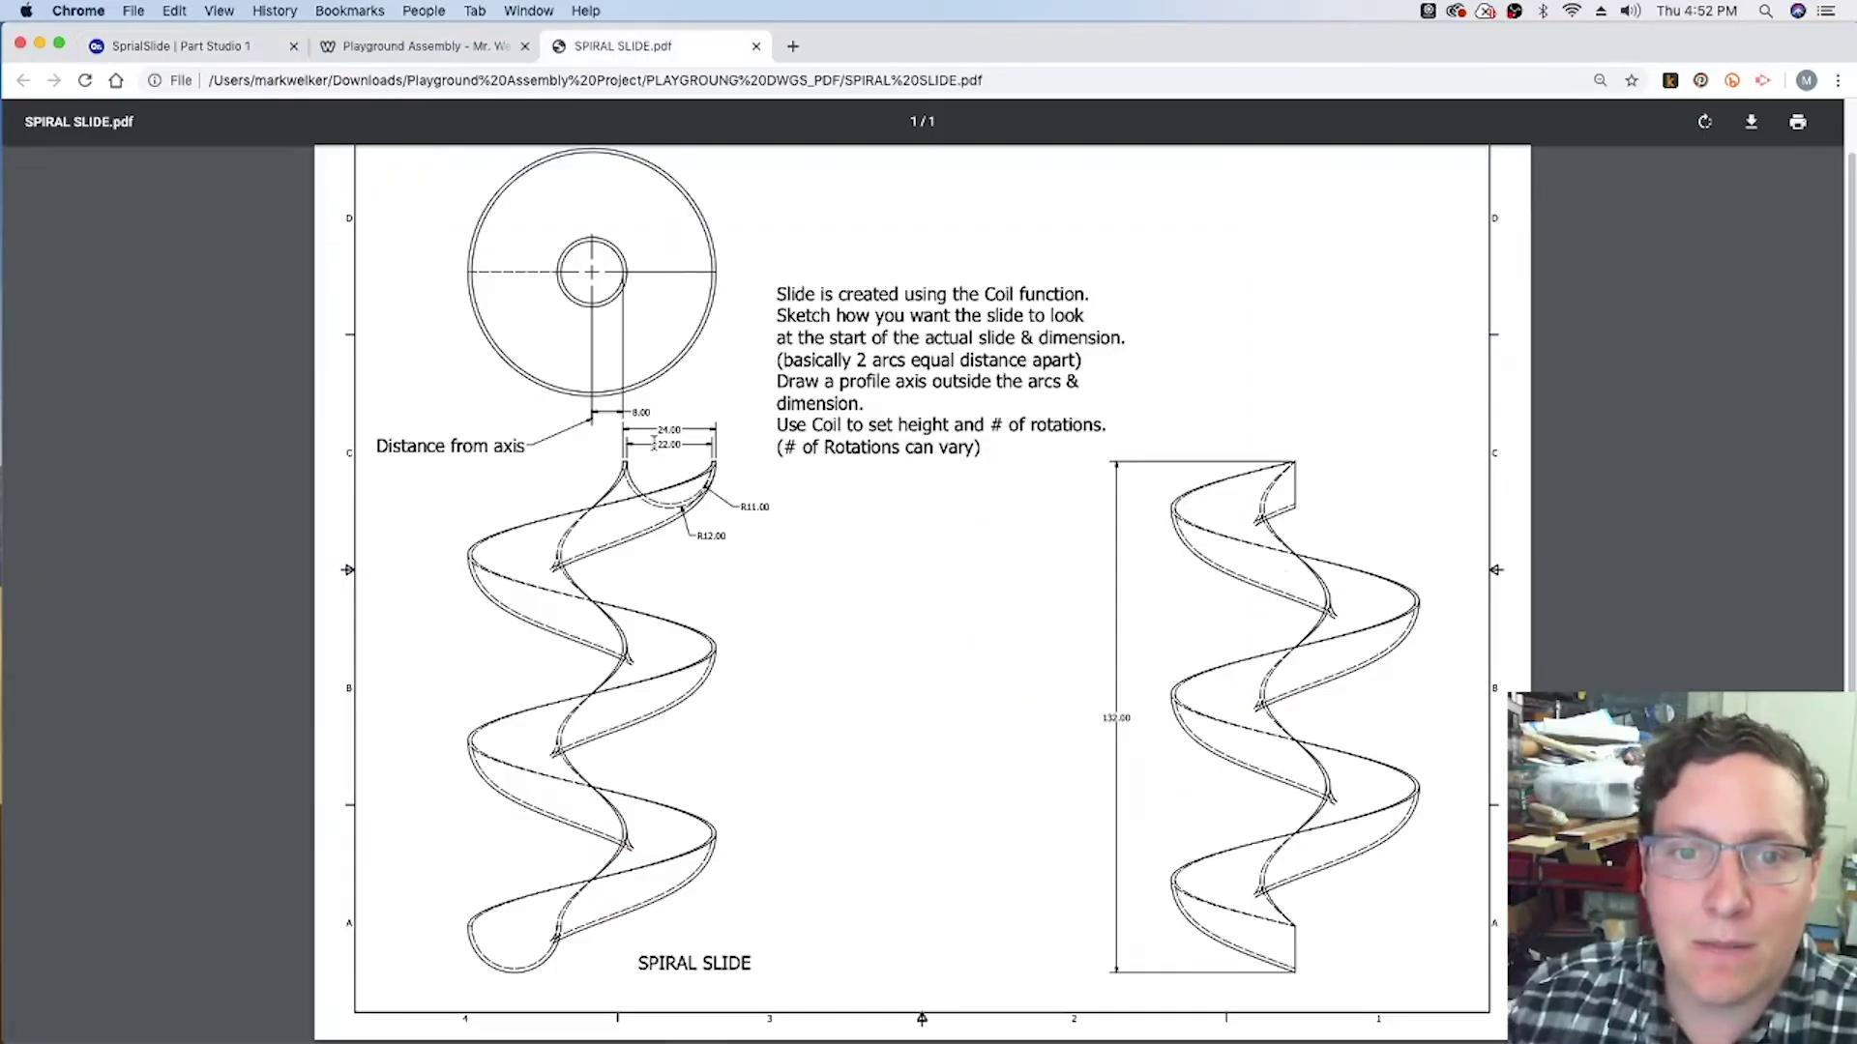
click(178, 46)
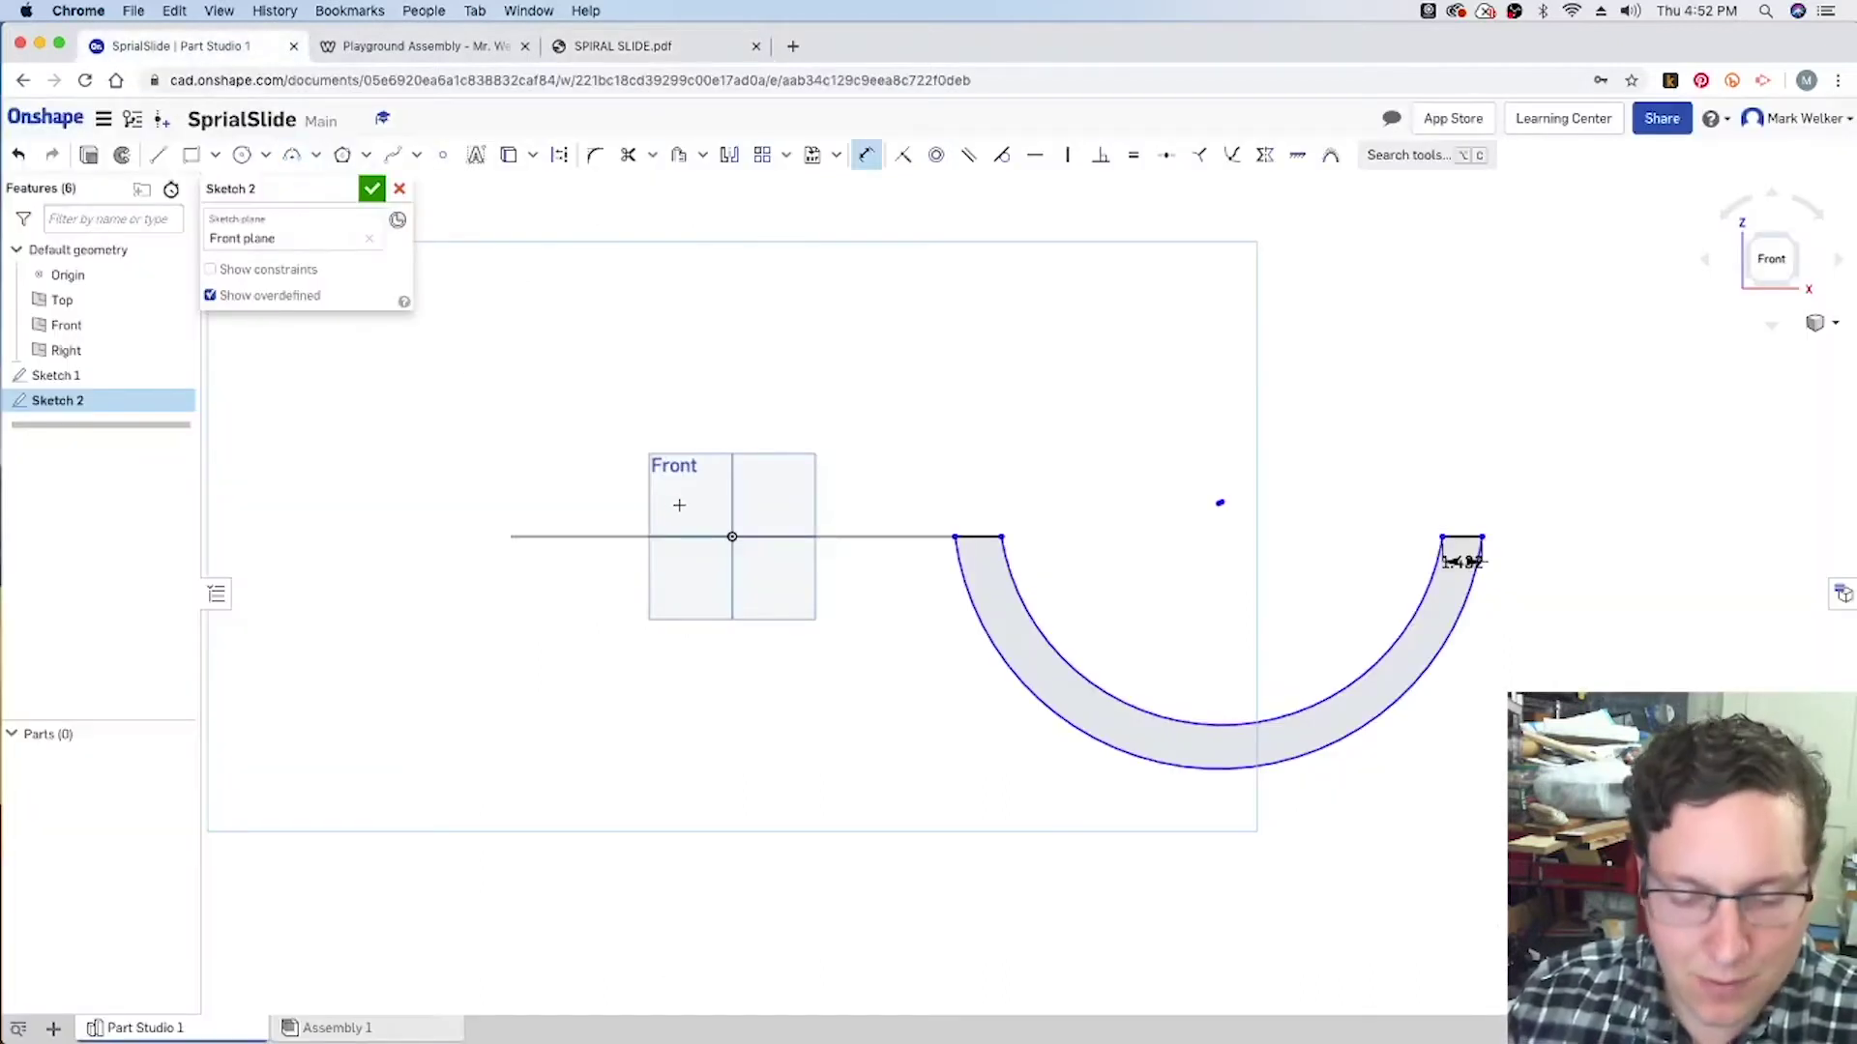
click(1480, 537)
click(1272, 386)
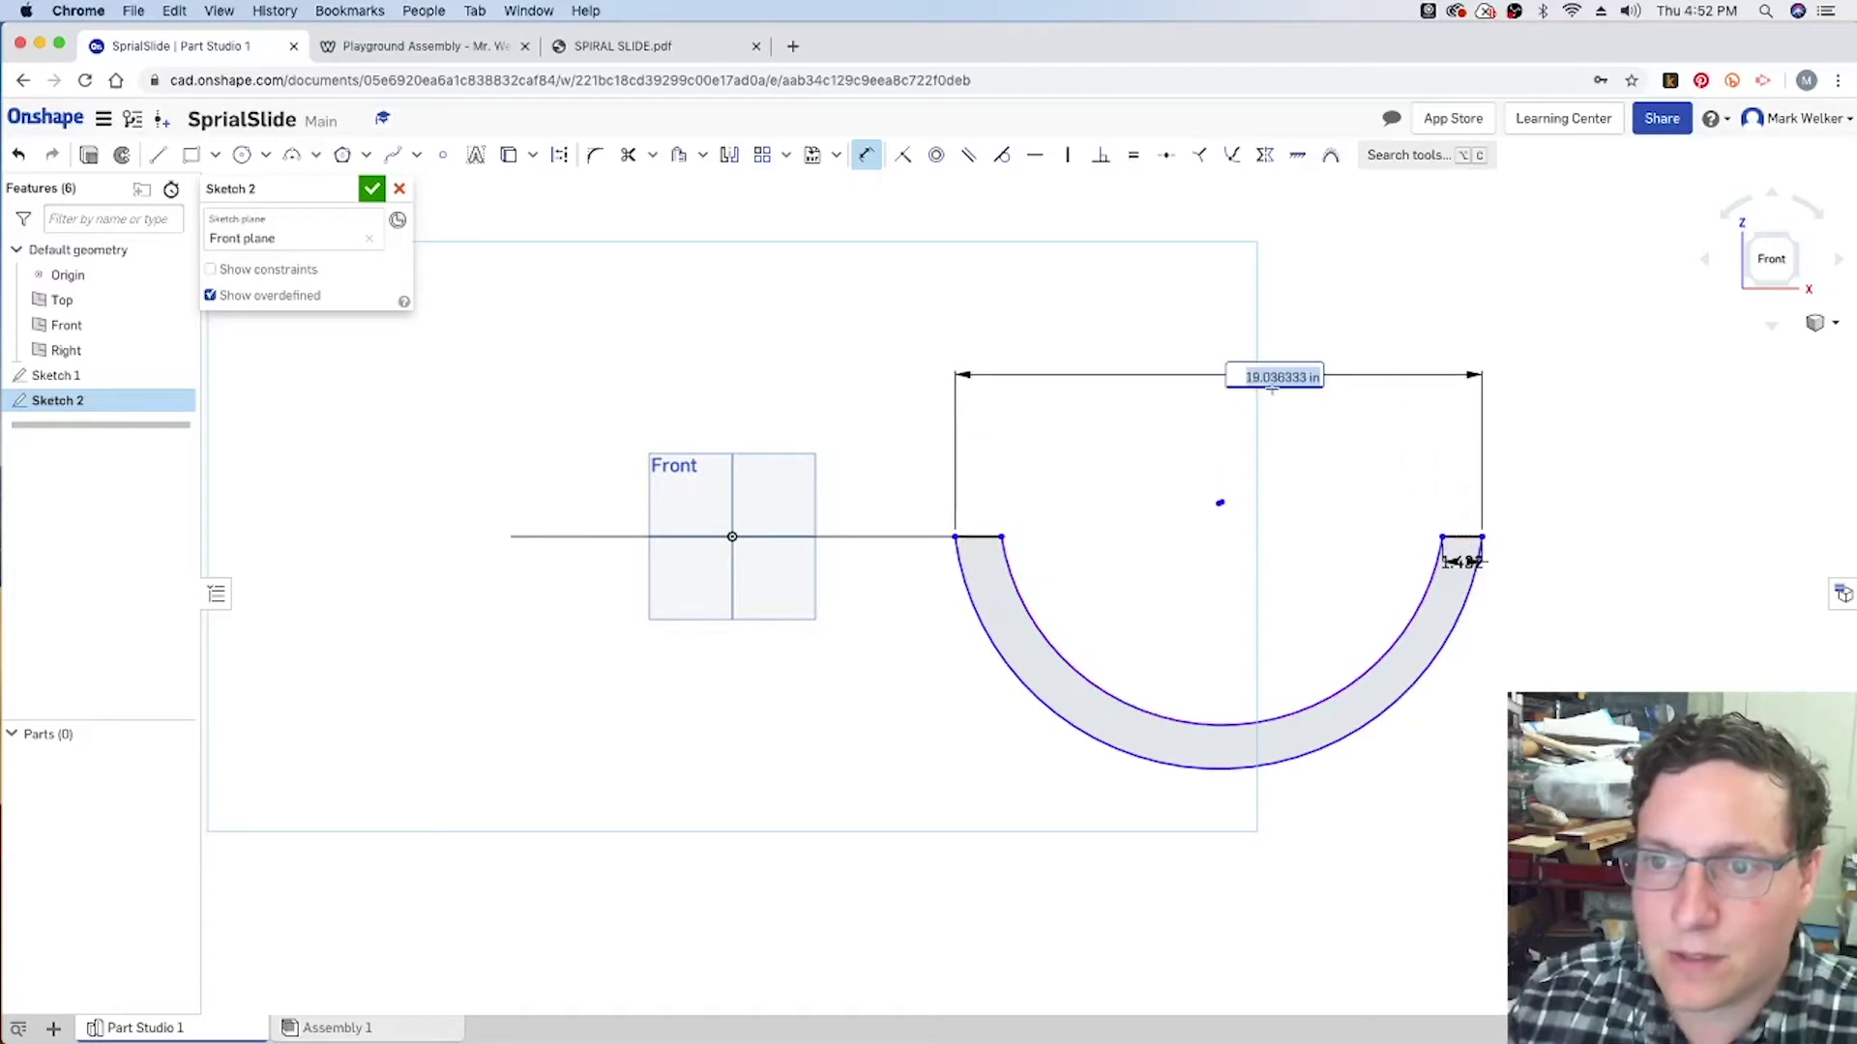
text(24)
key(Return)
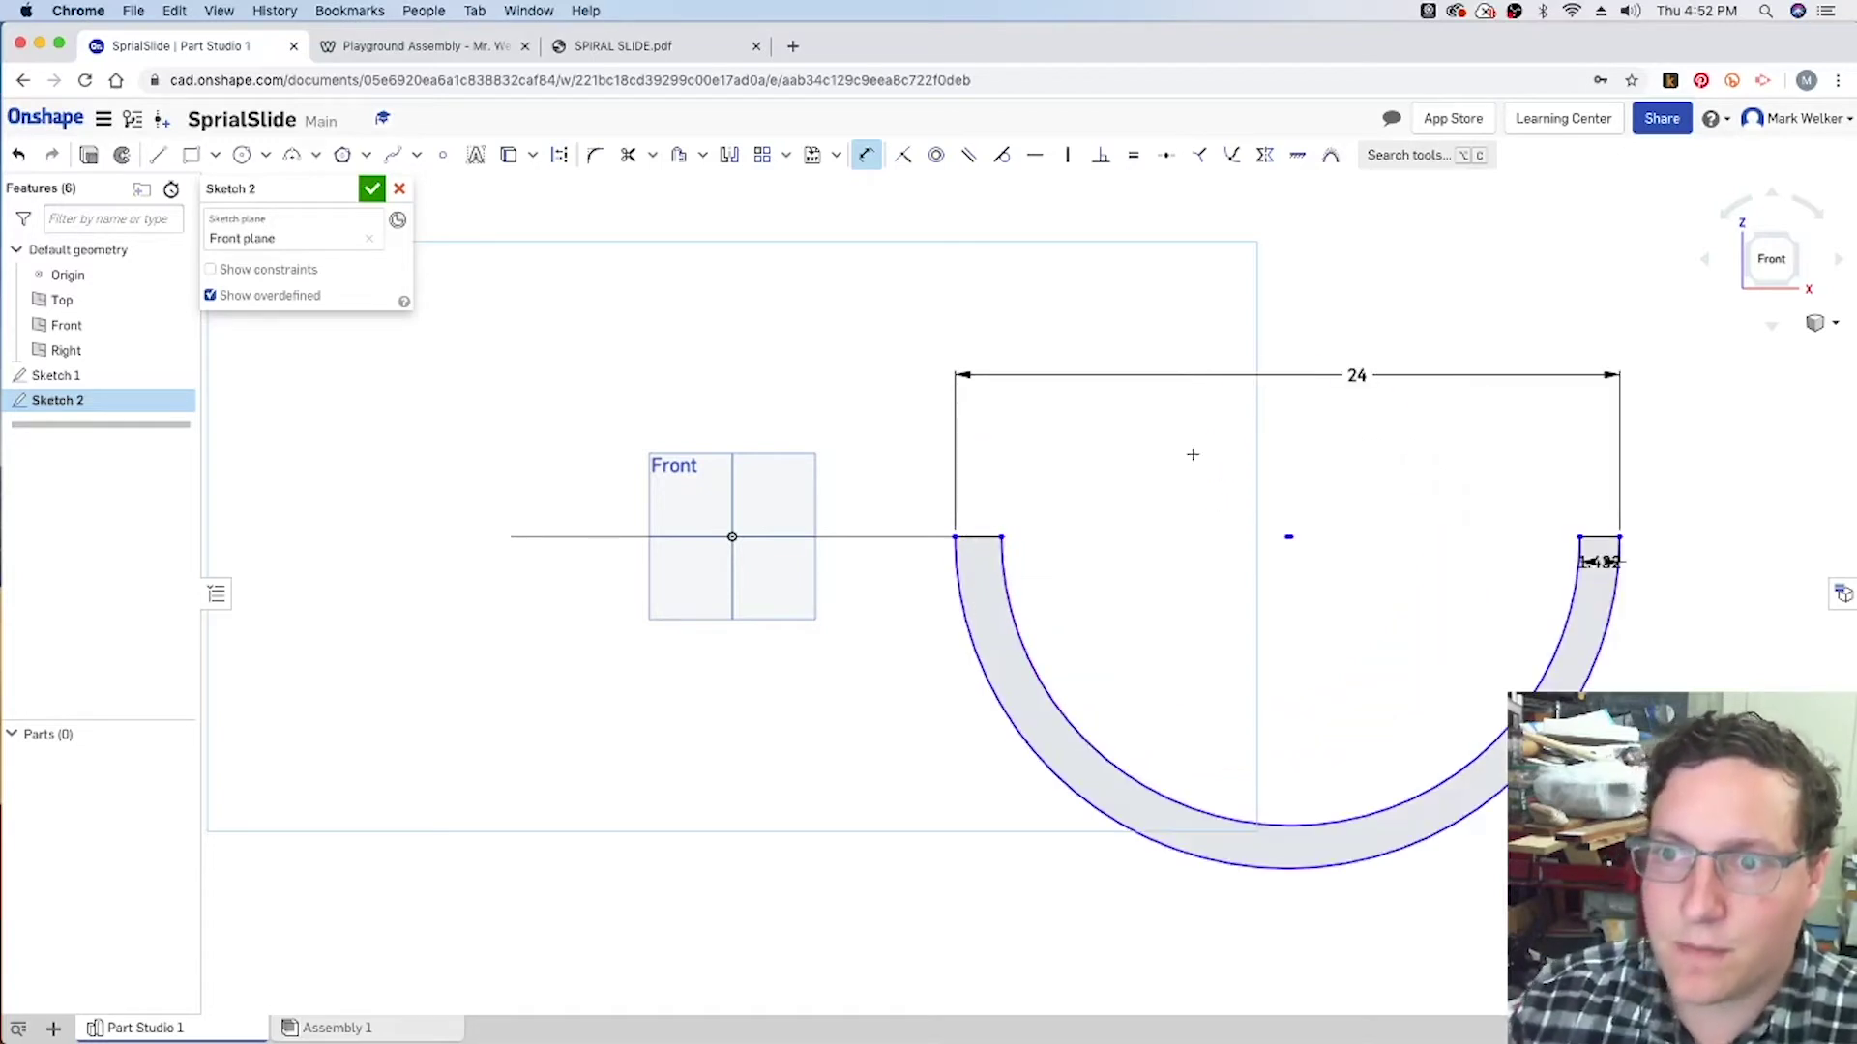
Set the inner width to 22 and the end segment width to 1.
click(1578, 538)
click(1359, 416)
text(22)
key(Return)
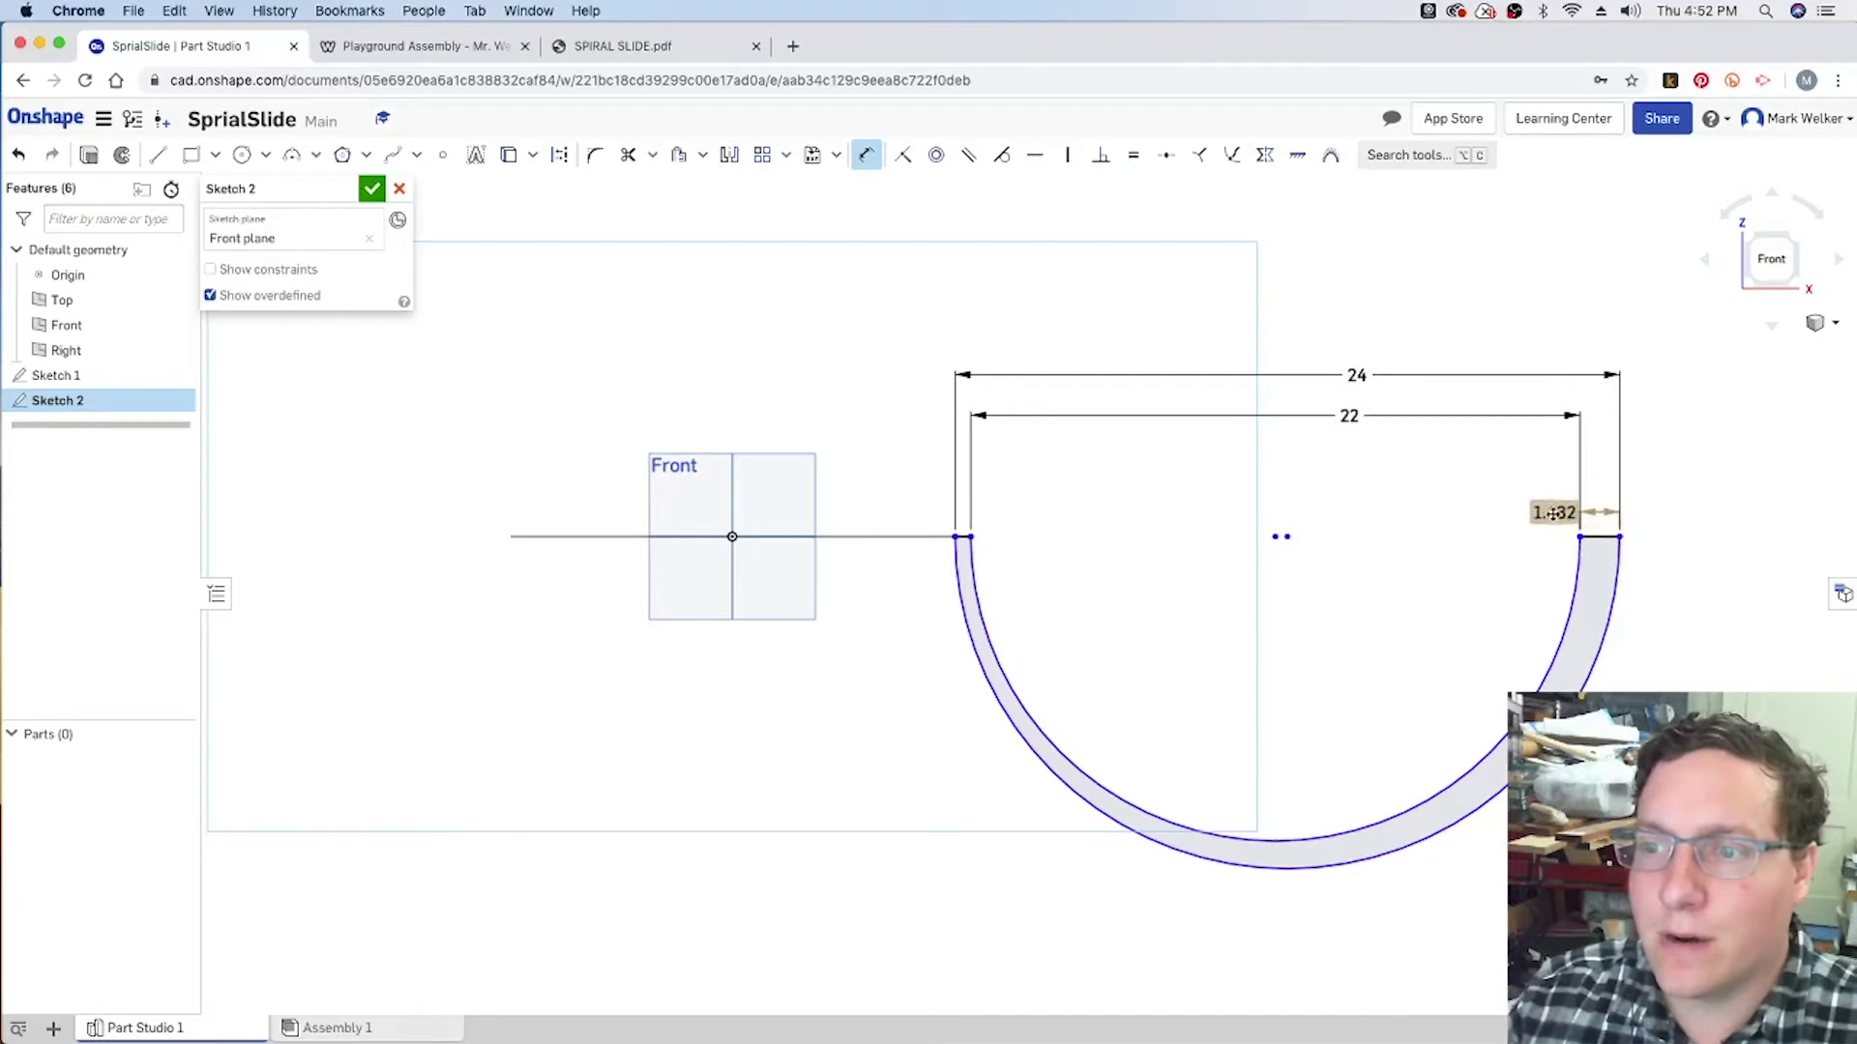
click(1520, 514)
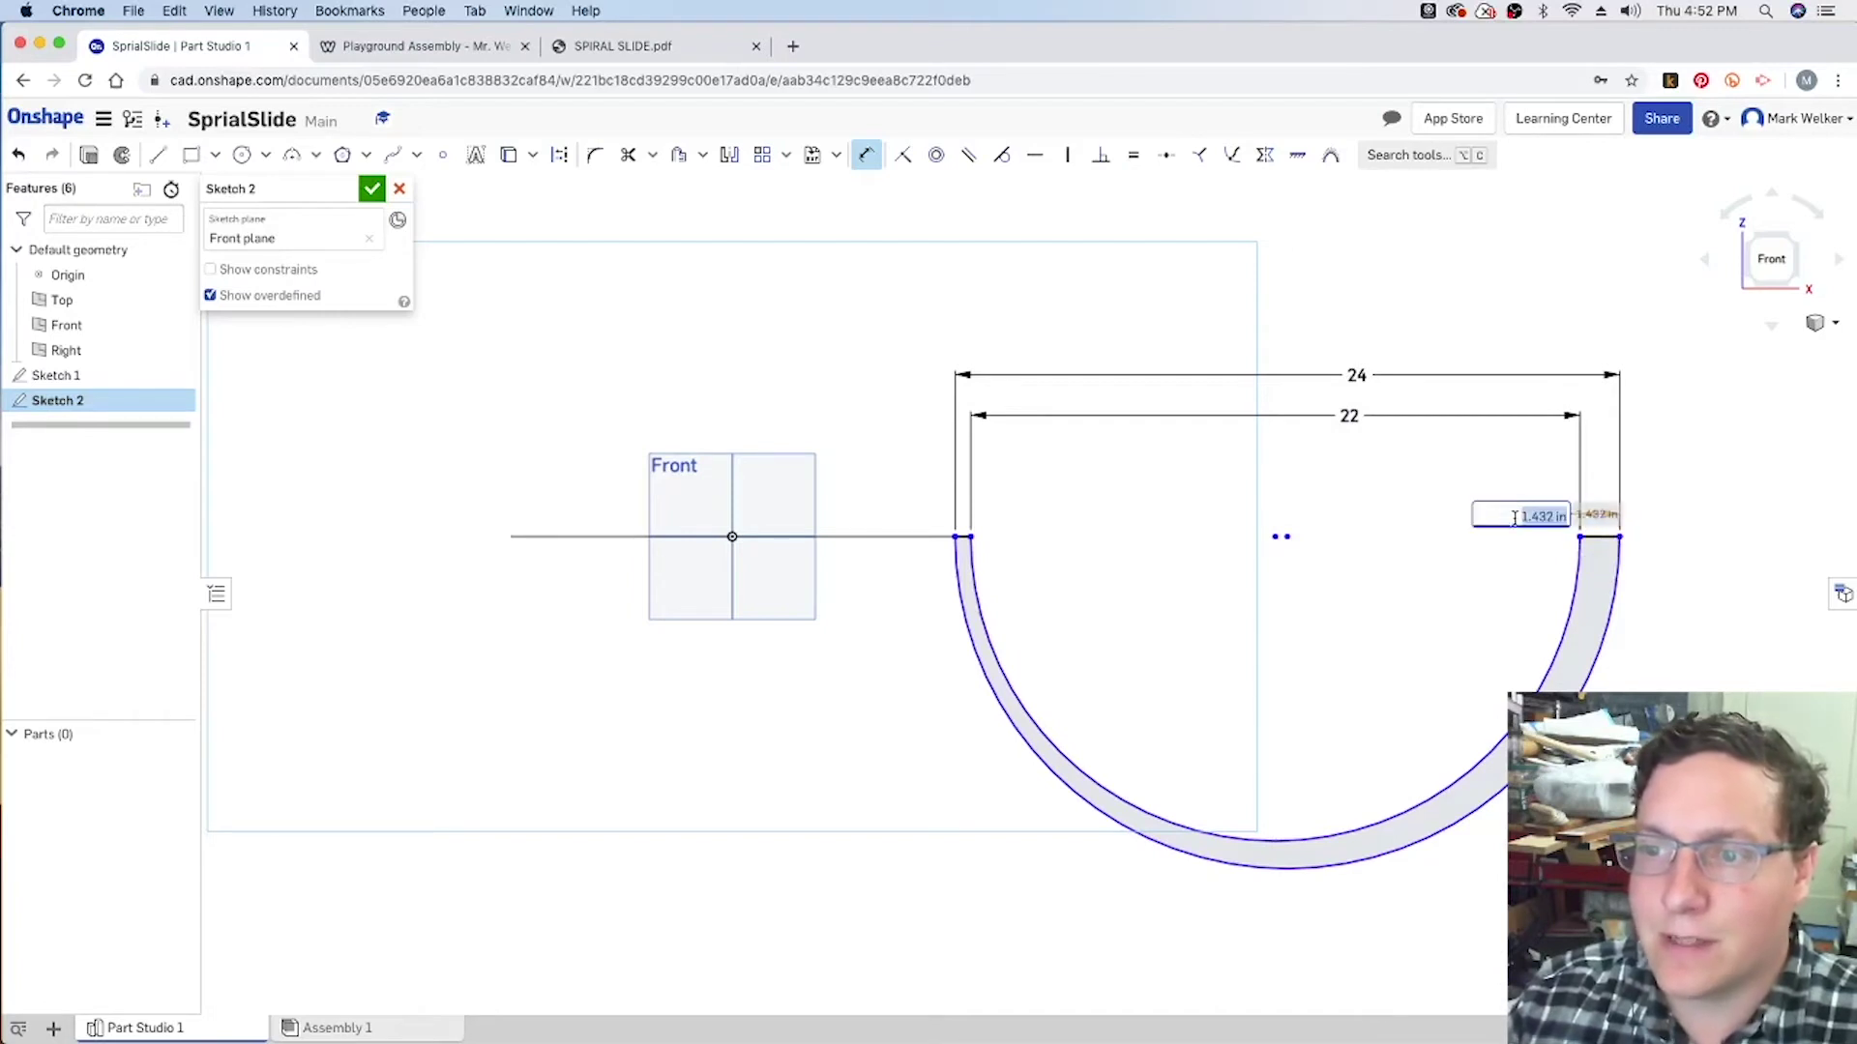
text(1)
key(Return)
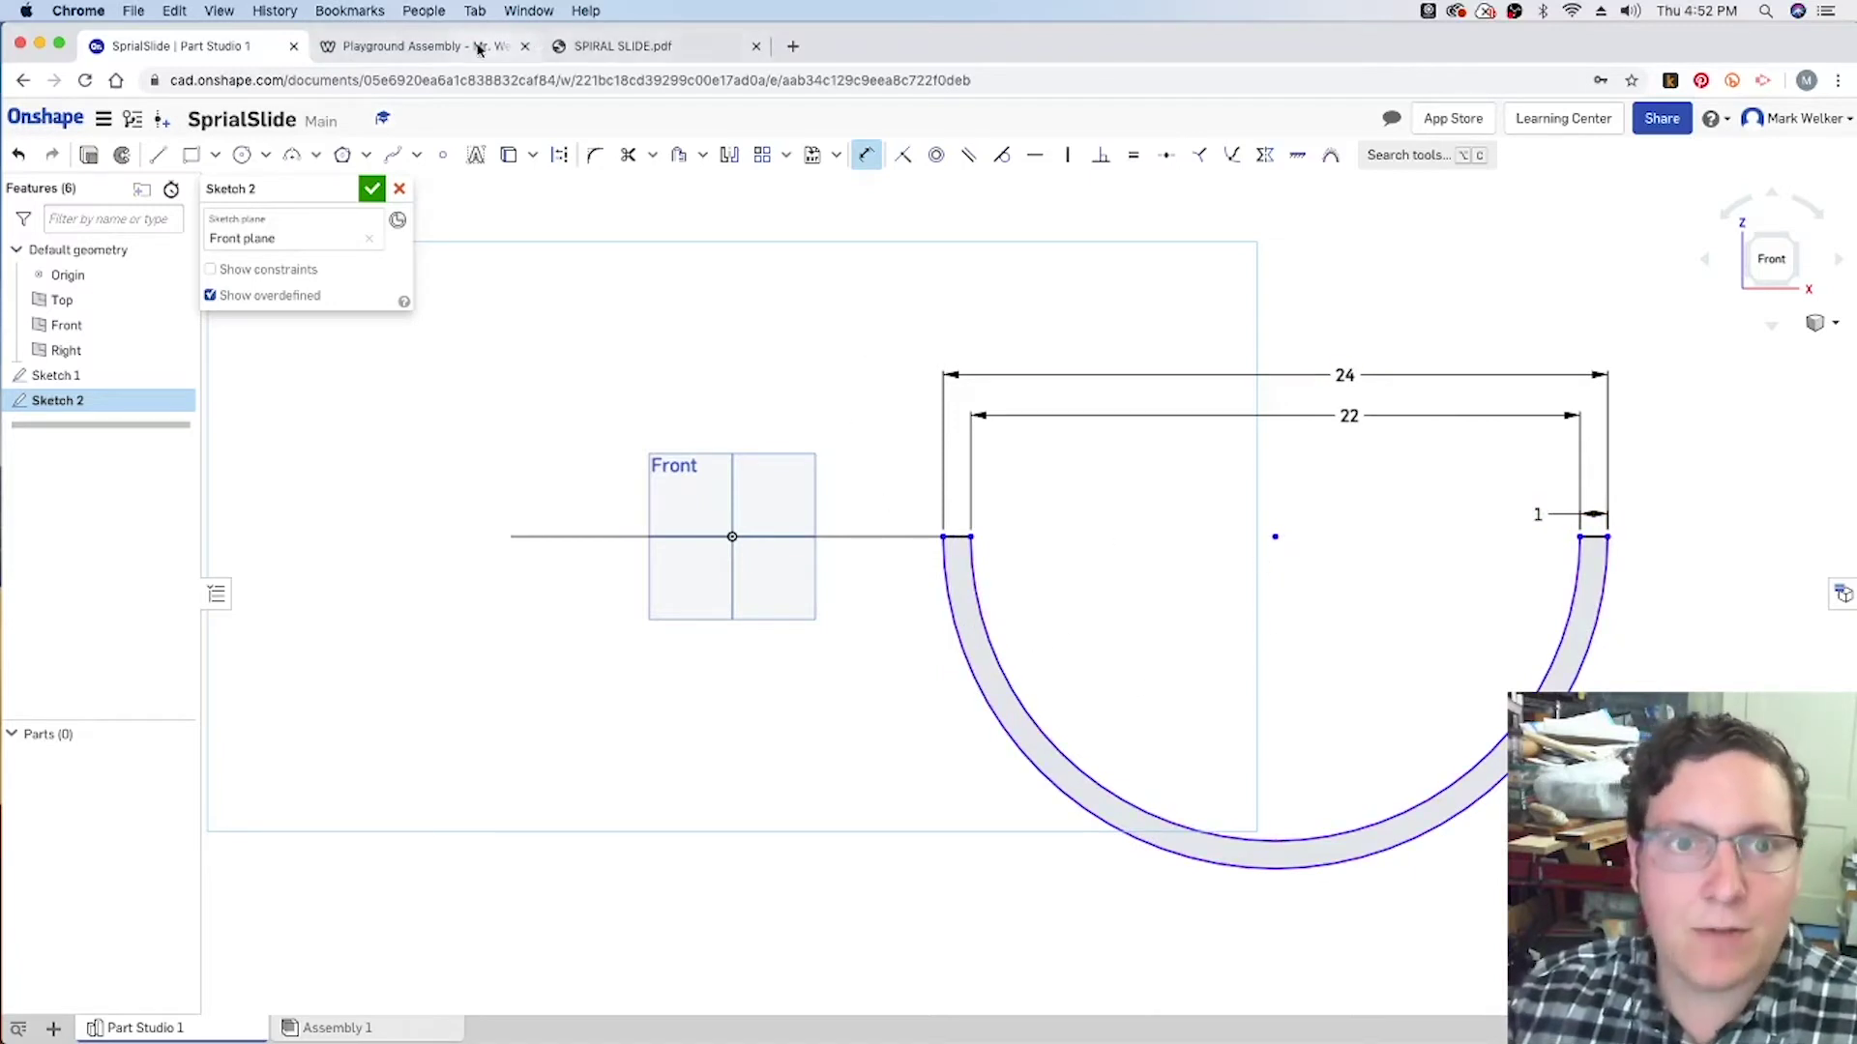
Dimension the inner arc radius to 11 and the outer arc radius to 12.
click(703, 46)
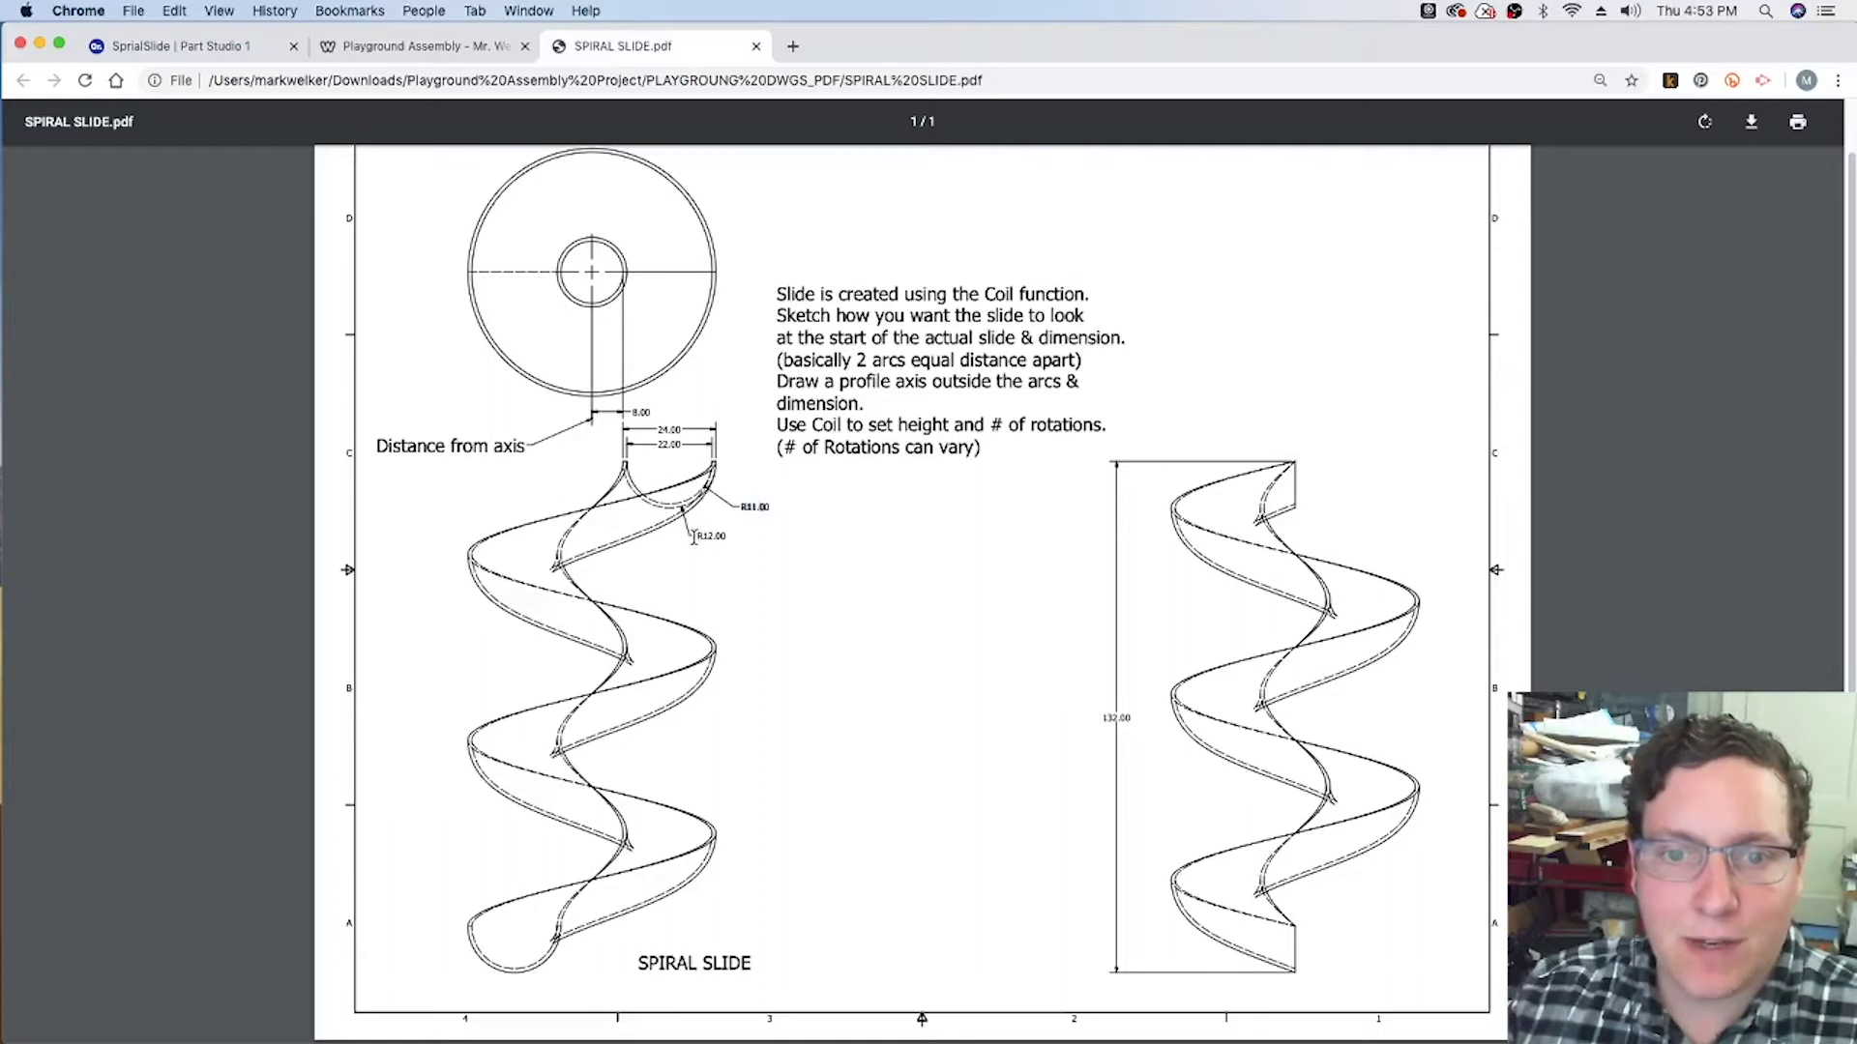
click(222, 46)
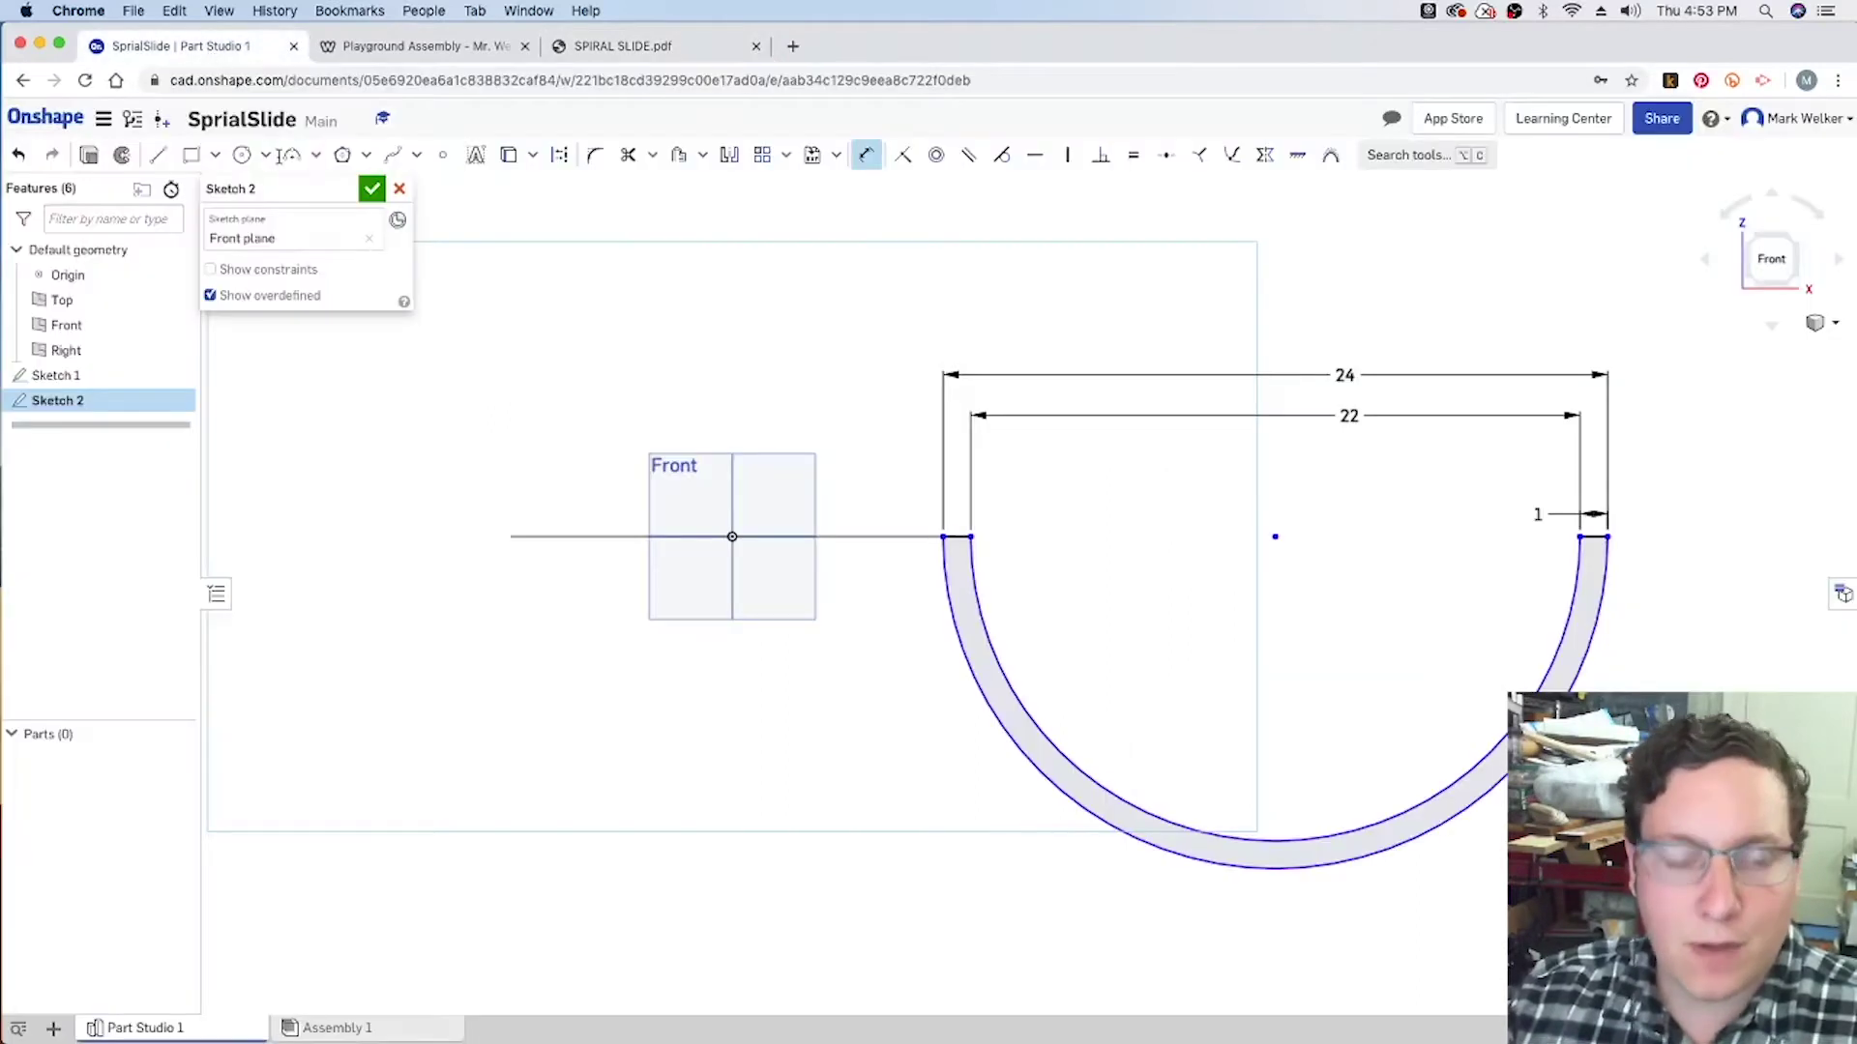
key(Escape)
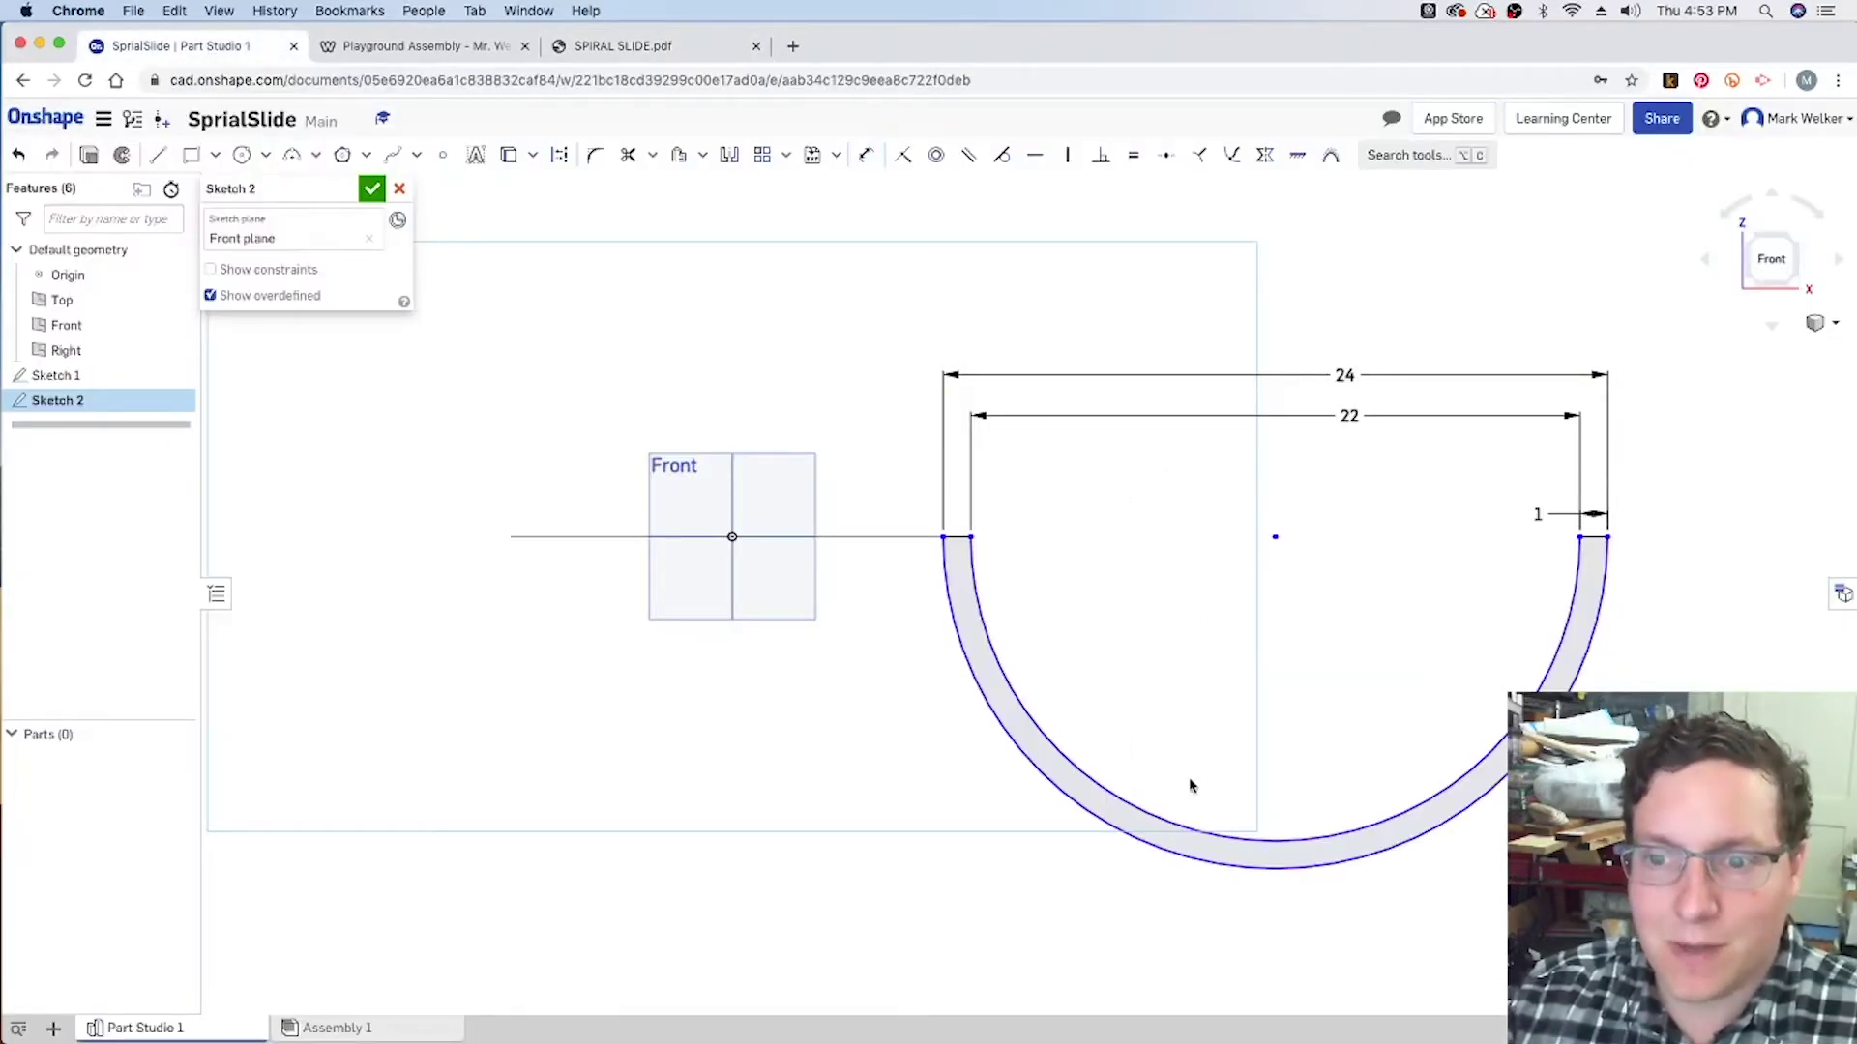
key(u)
click(1067, 739)
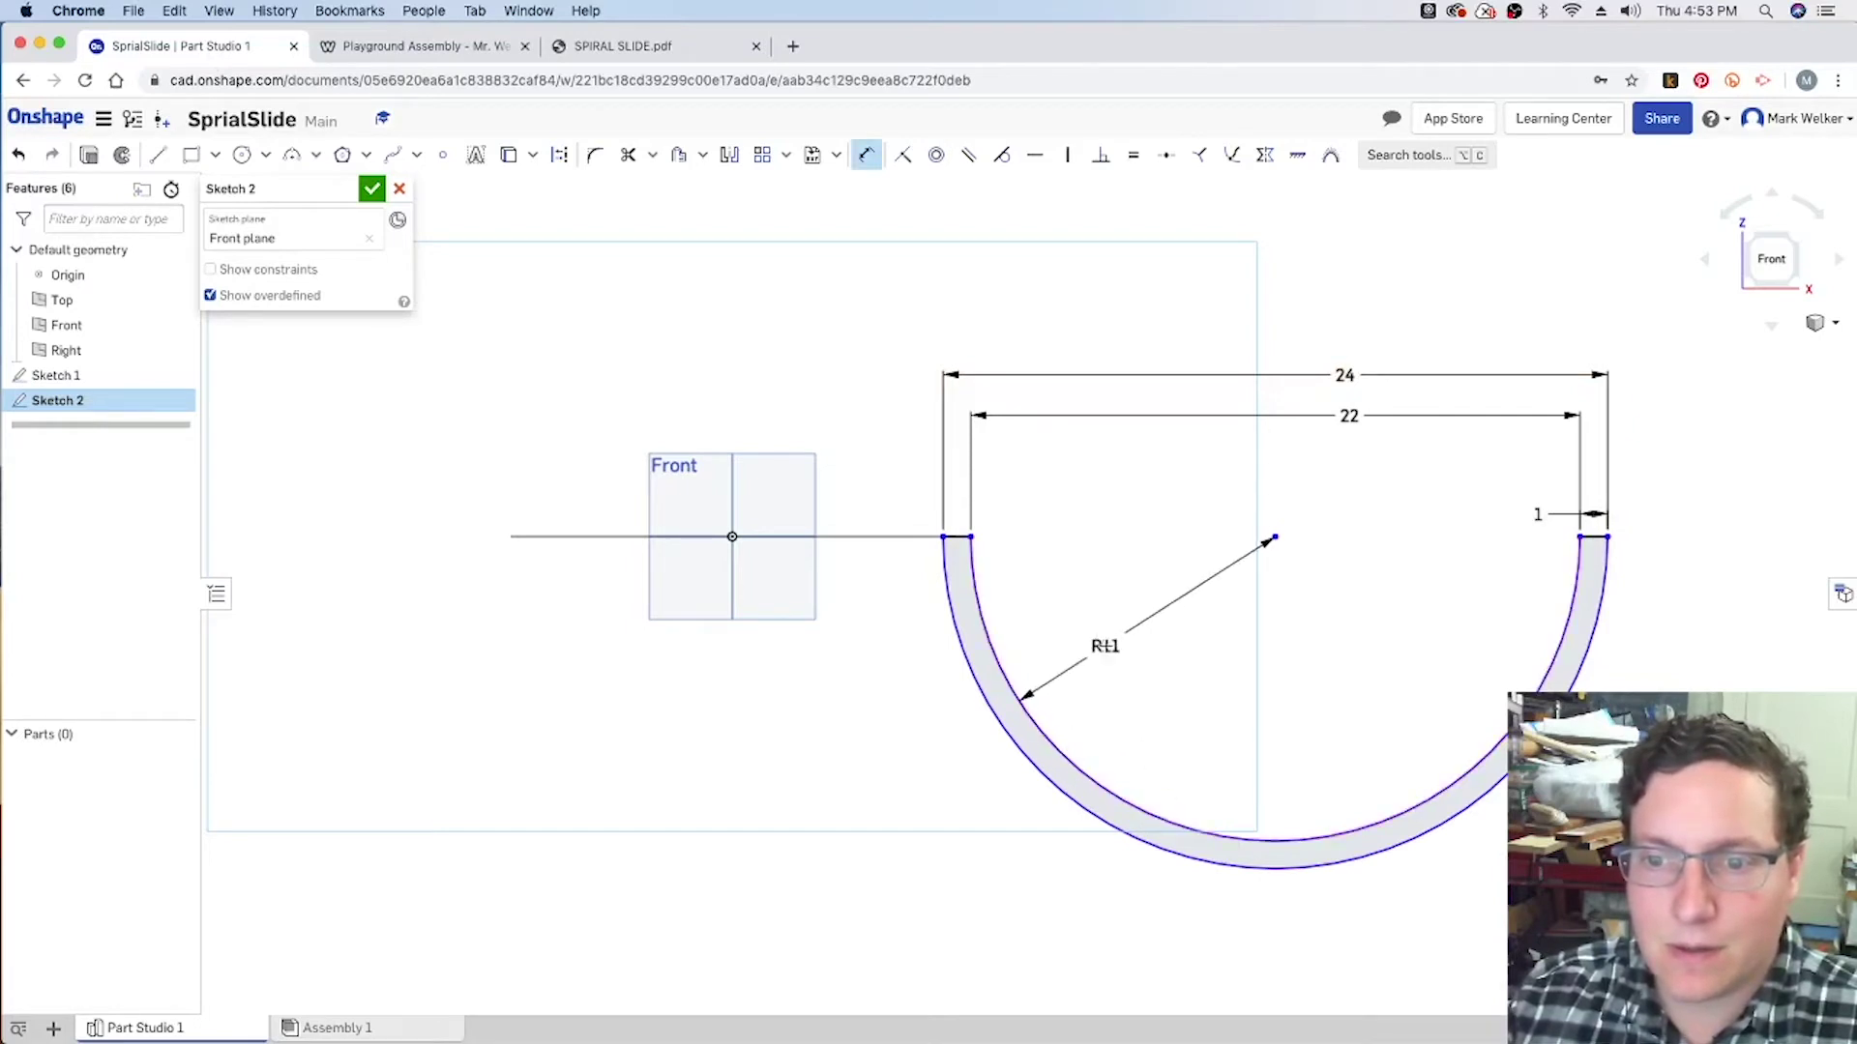
click(1132, 677)
key(Return)
click(1033, 744)
click(1179, 734)
key(Return)
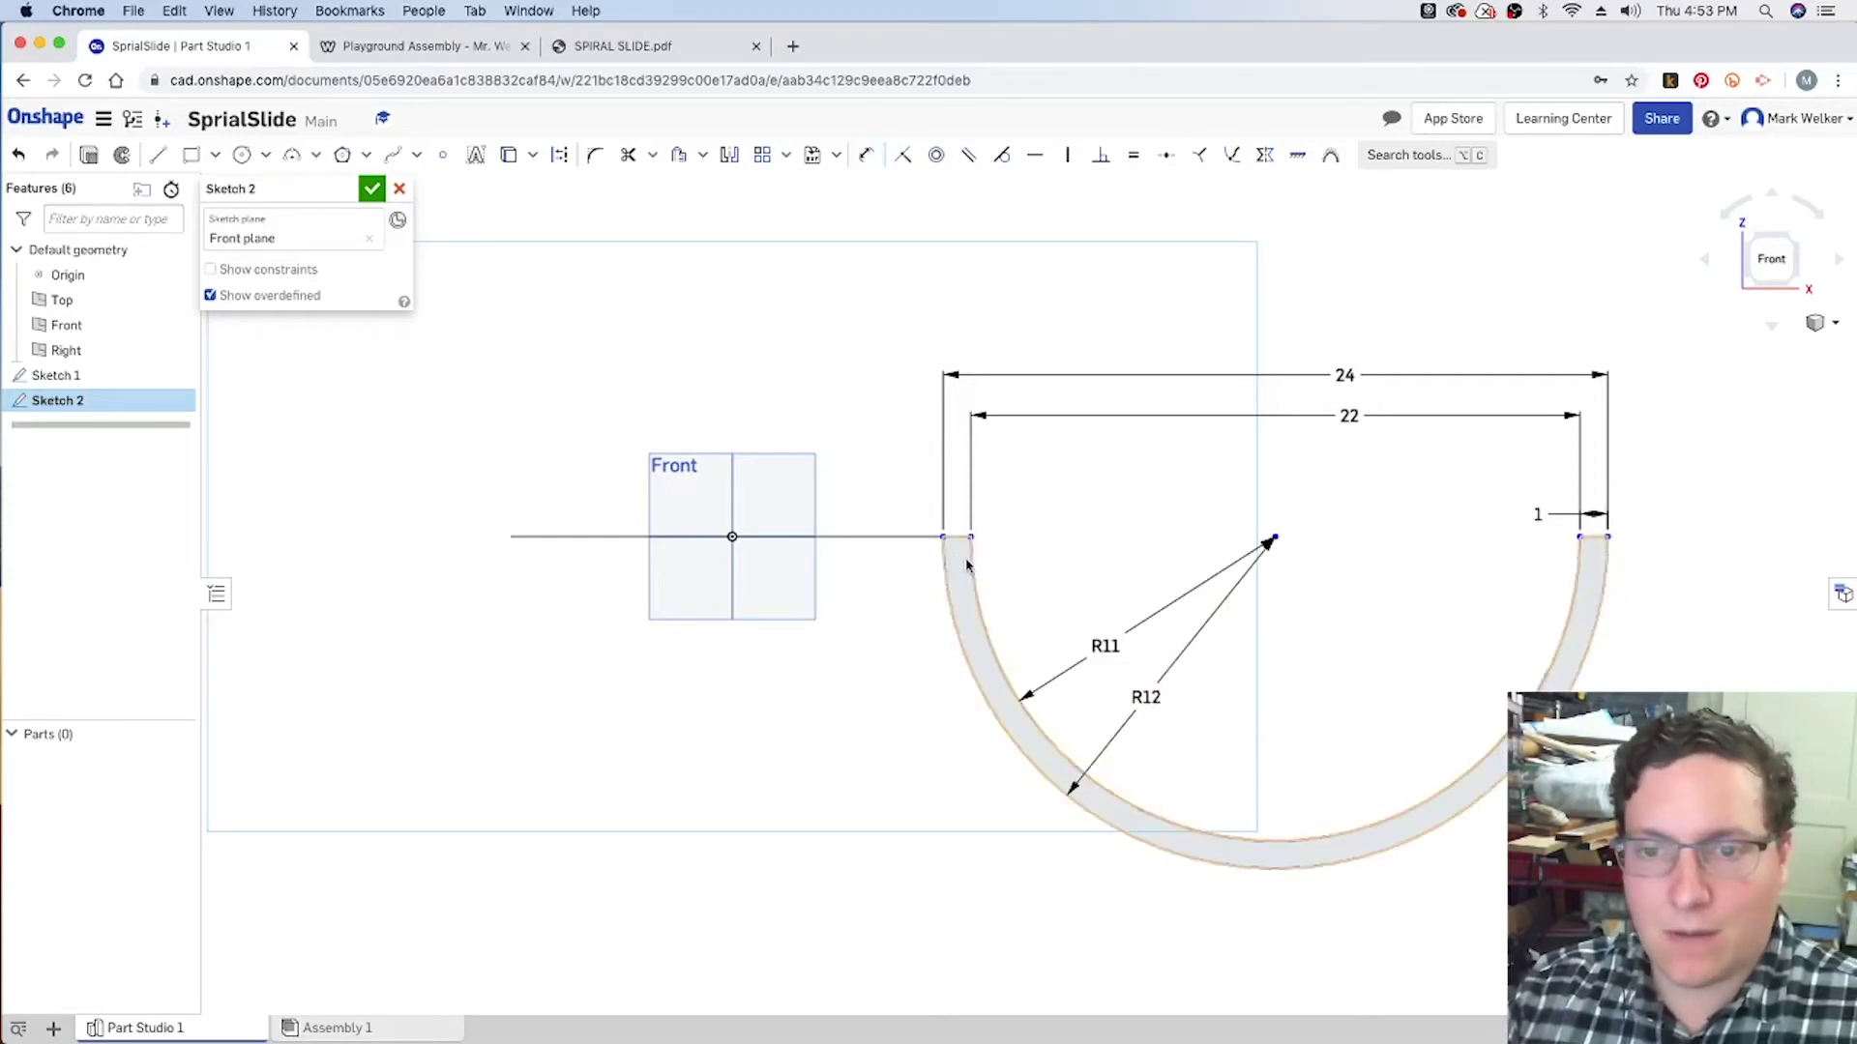
Place the profile 8 from the origin with a distance dimension.
drag(970, 537, 1007, 545)
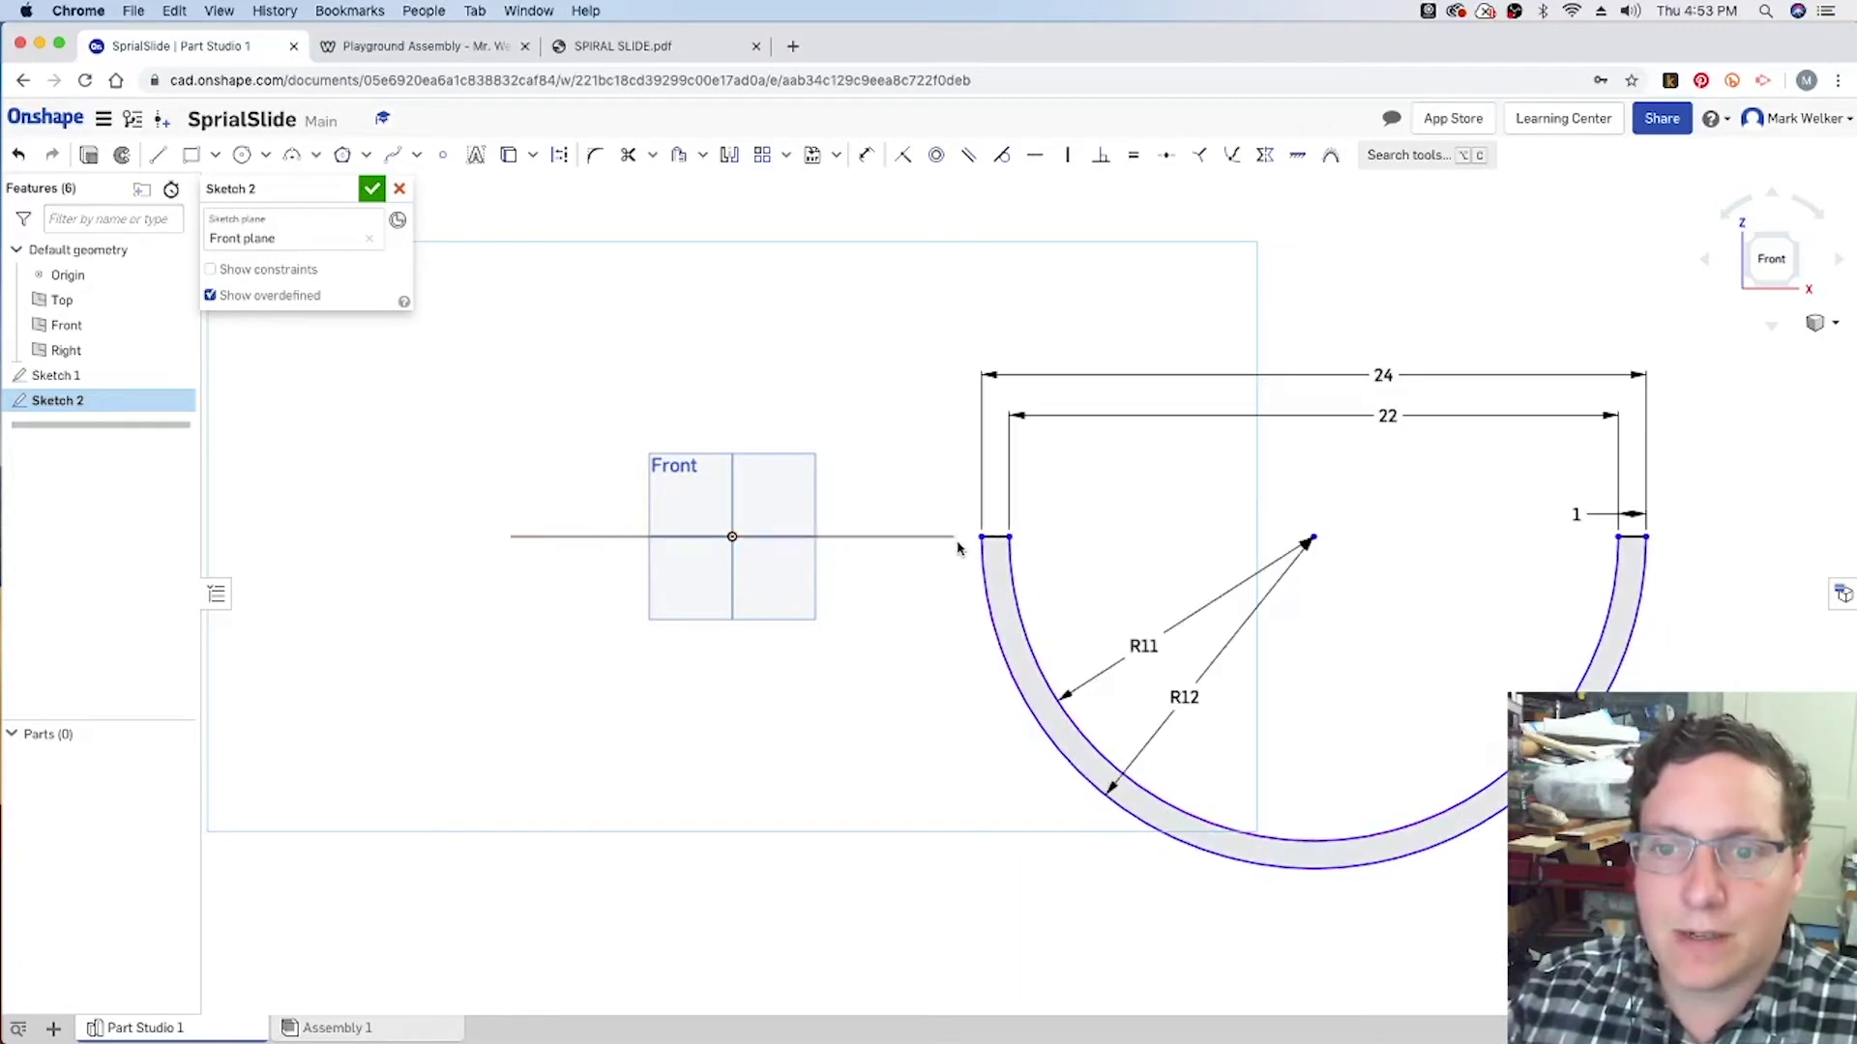
key(d)
click(982, 537)
click(732, 537)
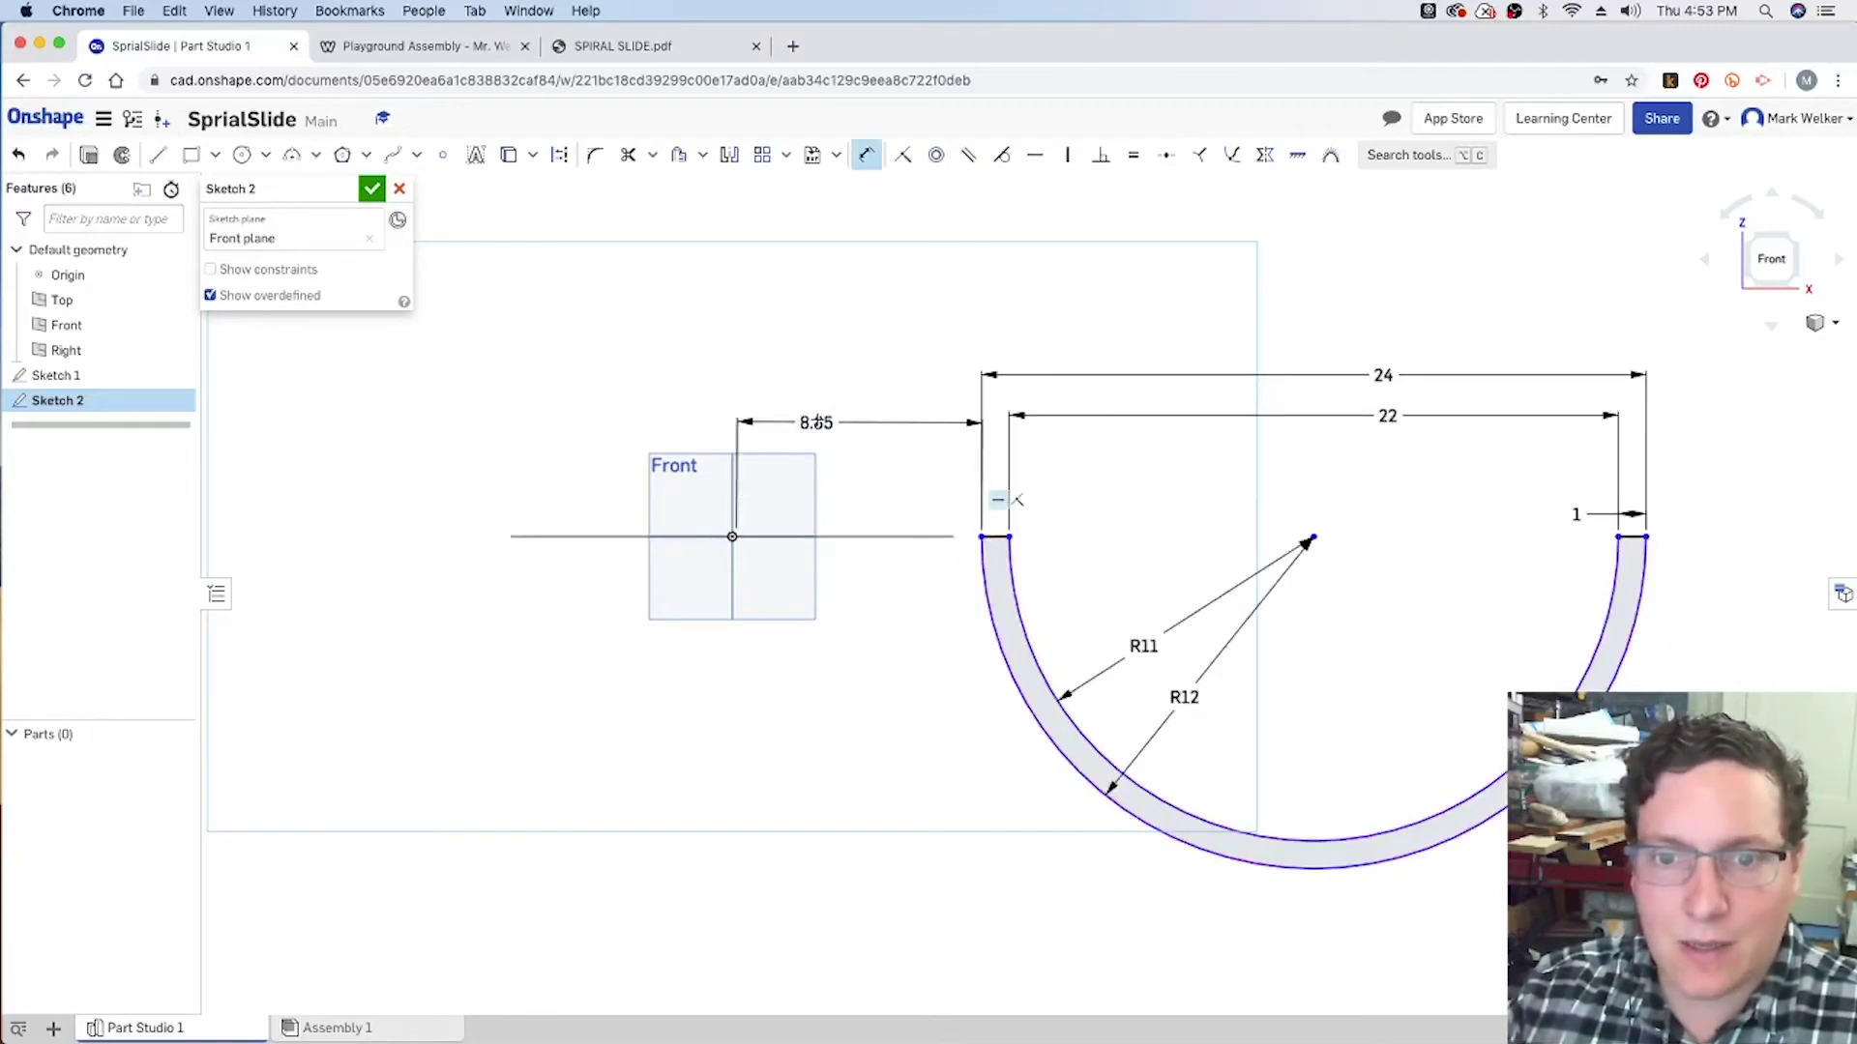
click(824, 338)
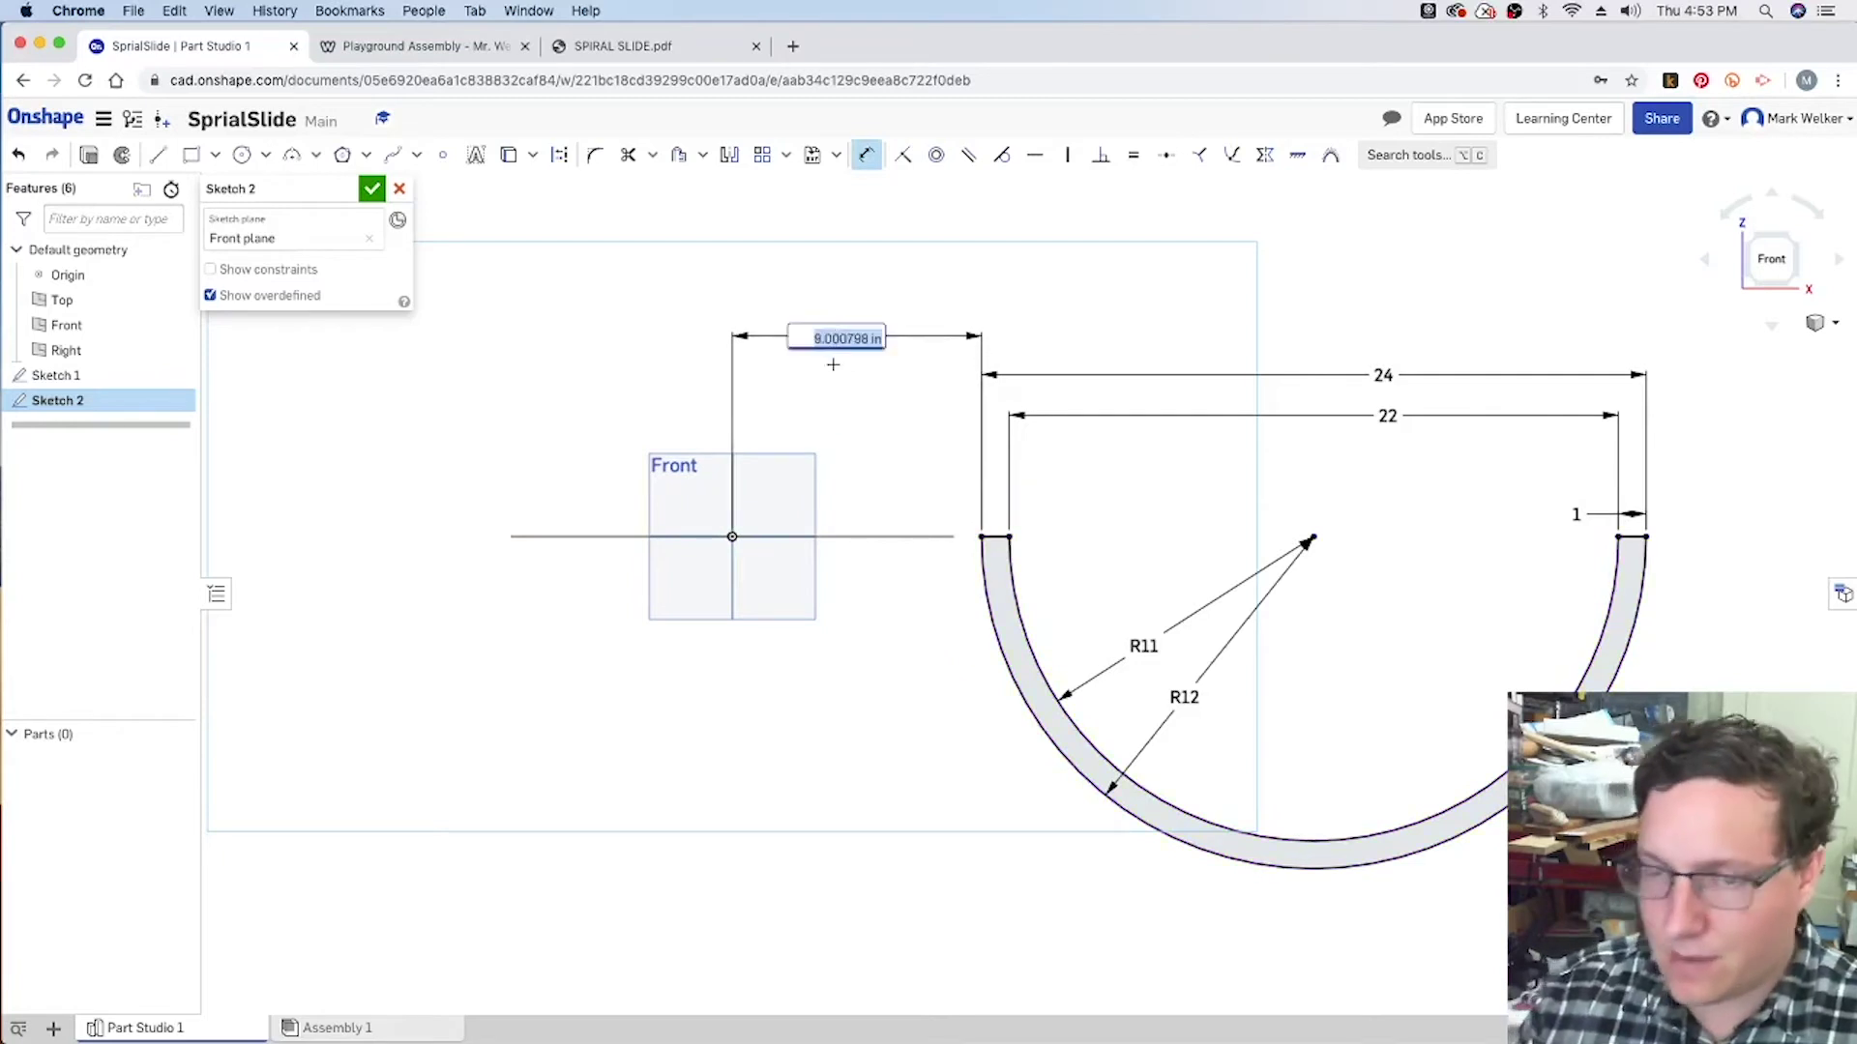
key(Return)
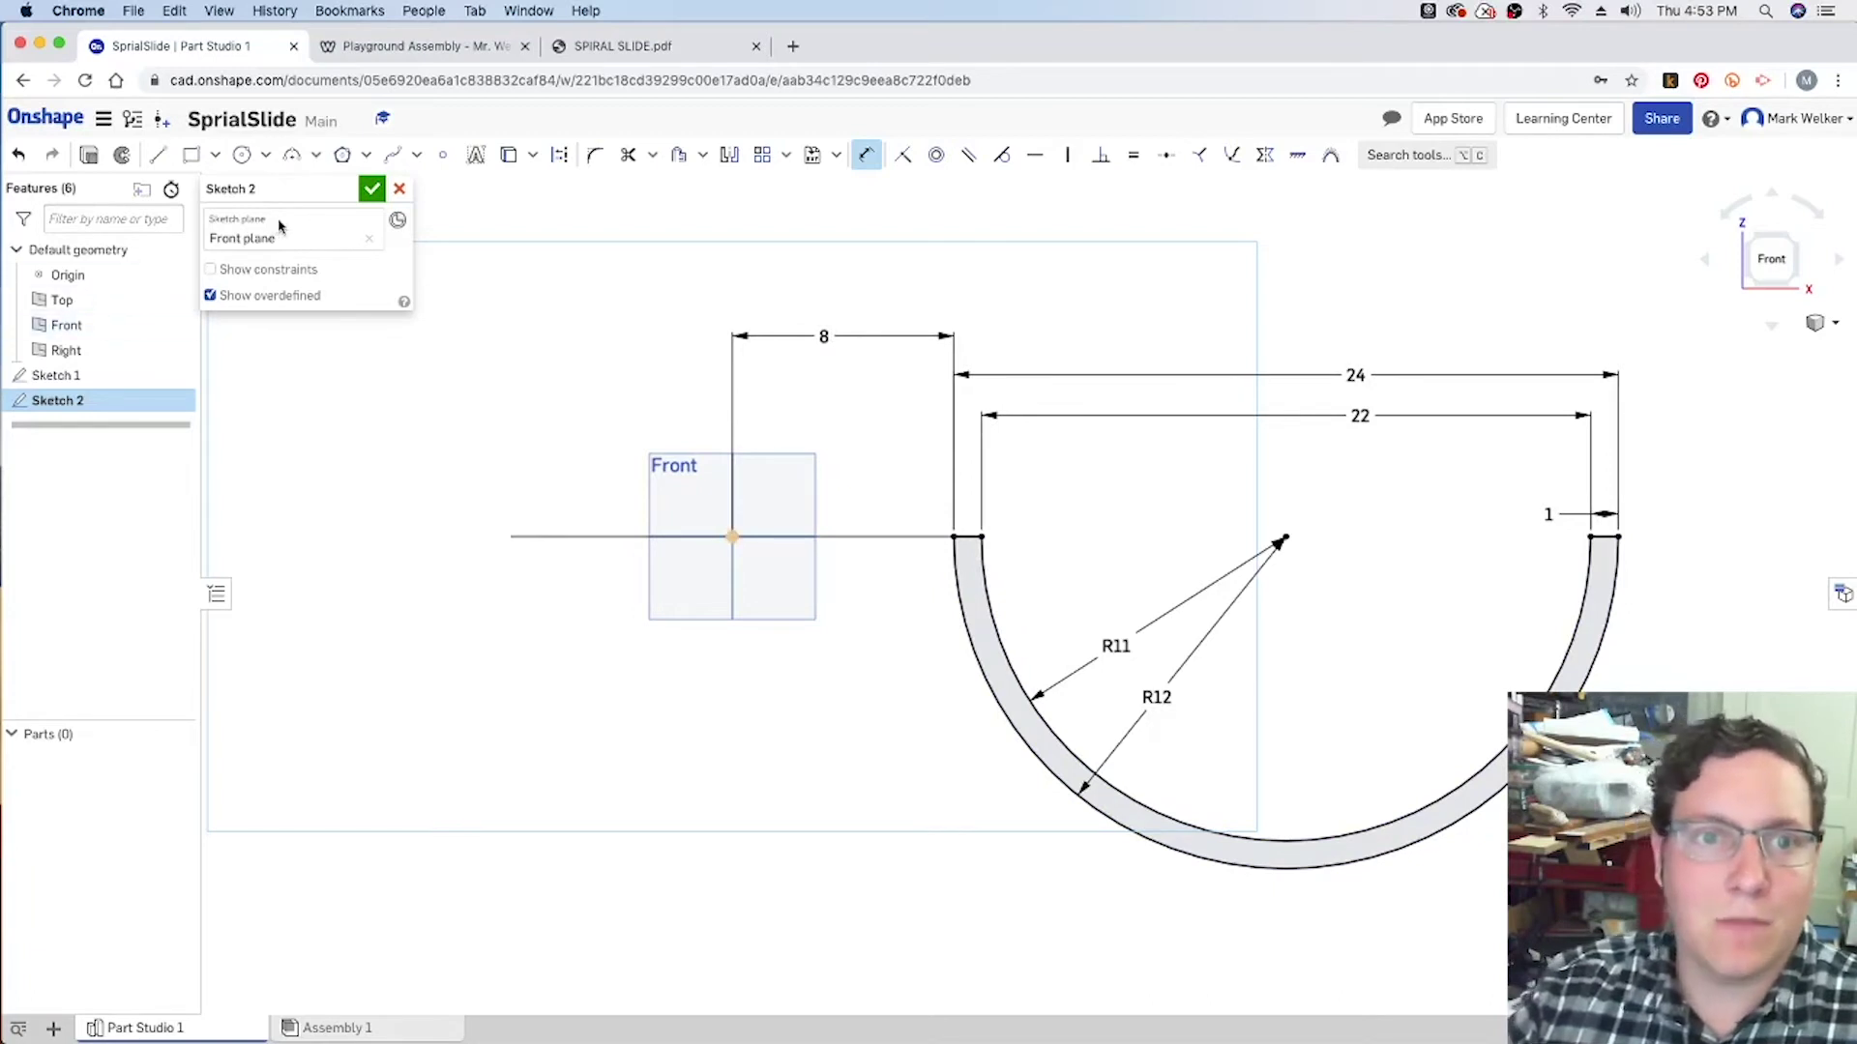
Accept Sketch 2, view it isometrically, then bring up the SPIRAL SLIDE.pdf drawing.
click(372, 192)
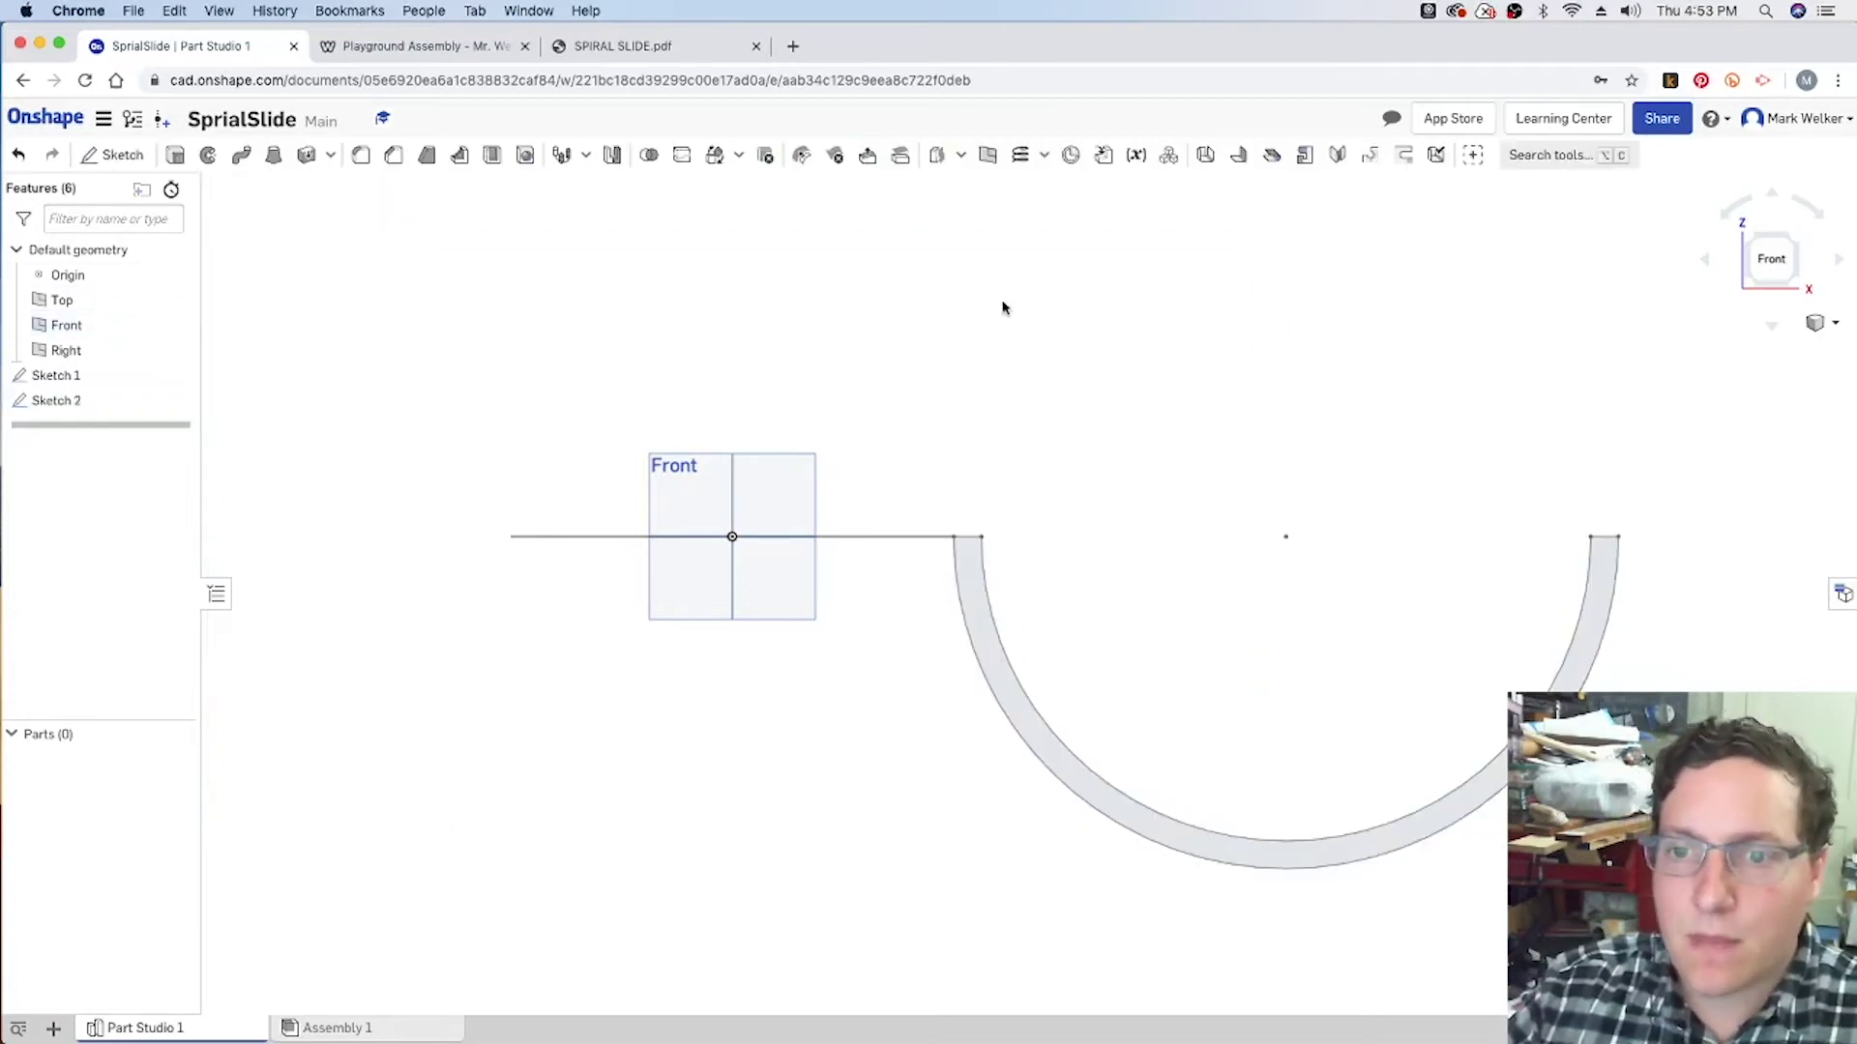
click(1793, 236)
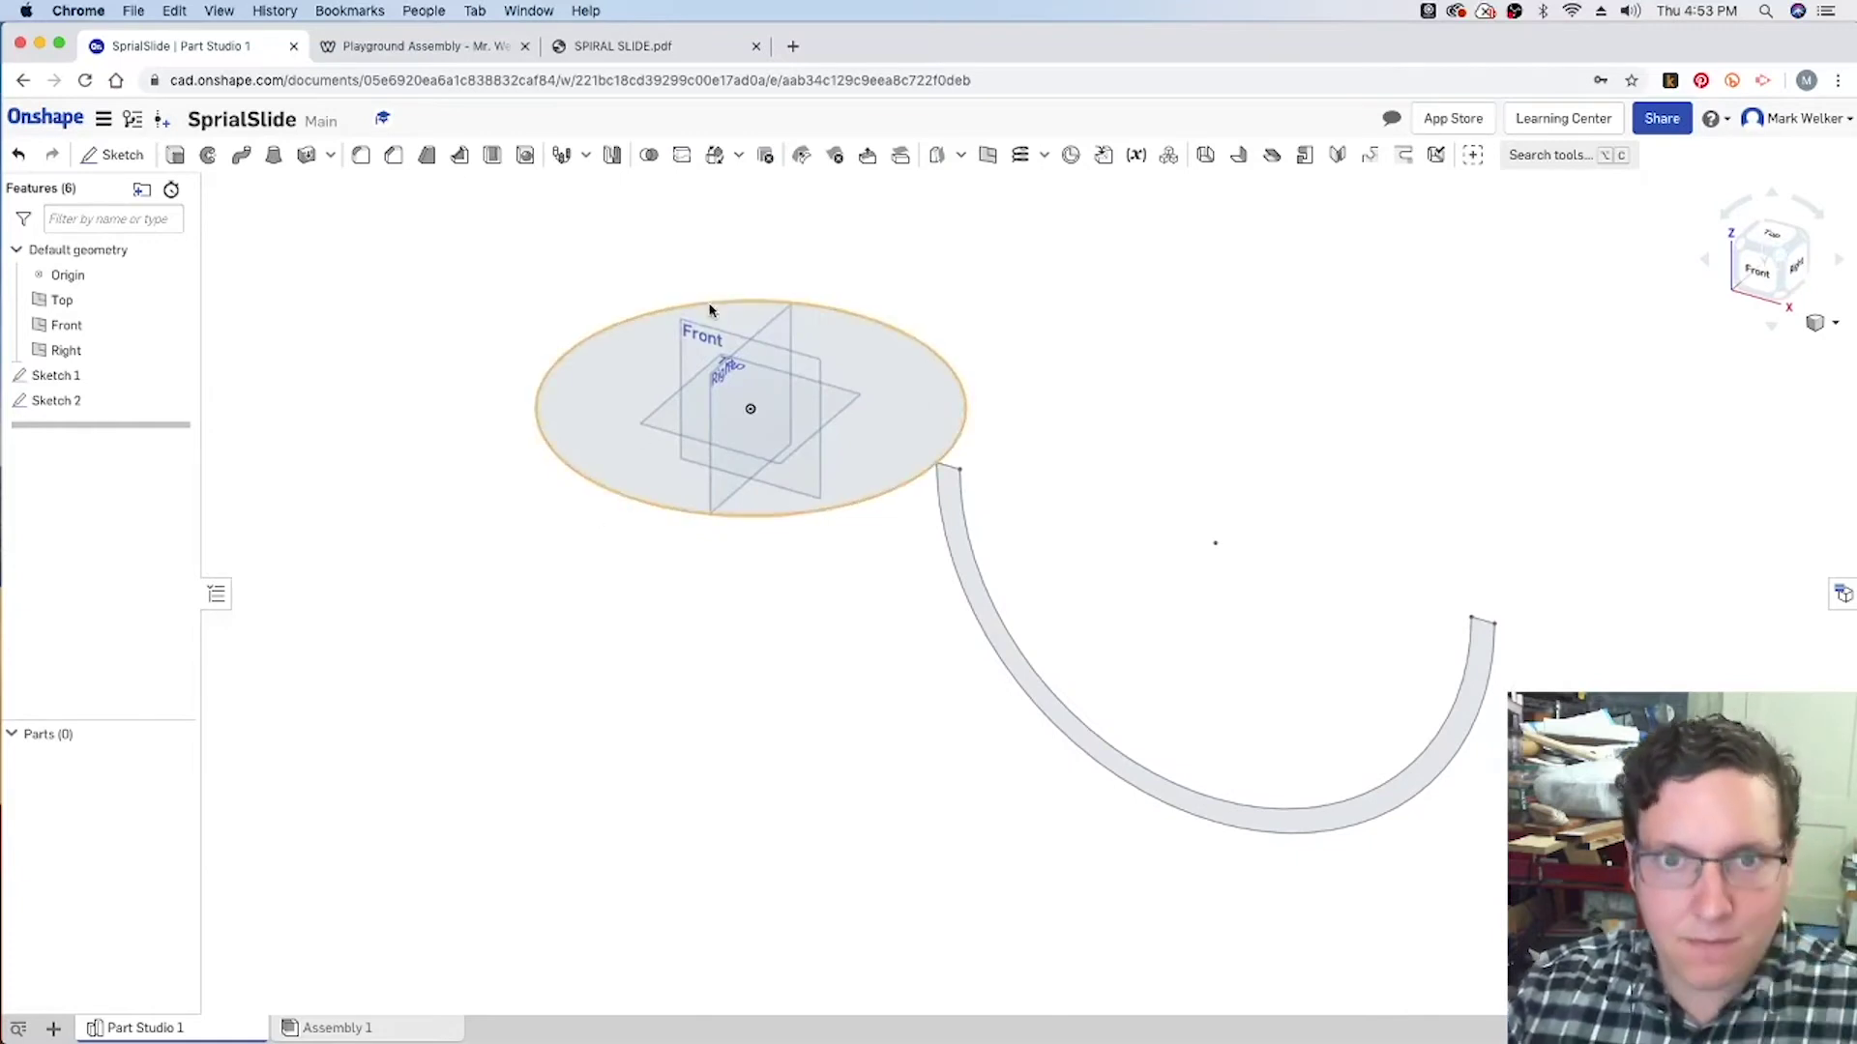
click(623, 48)
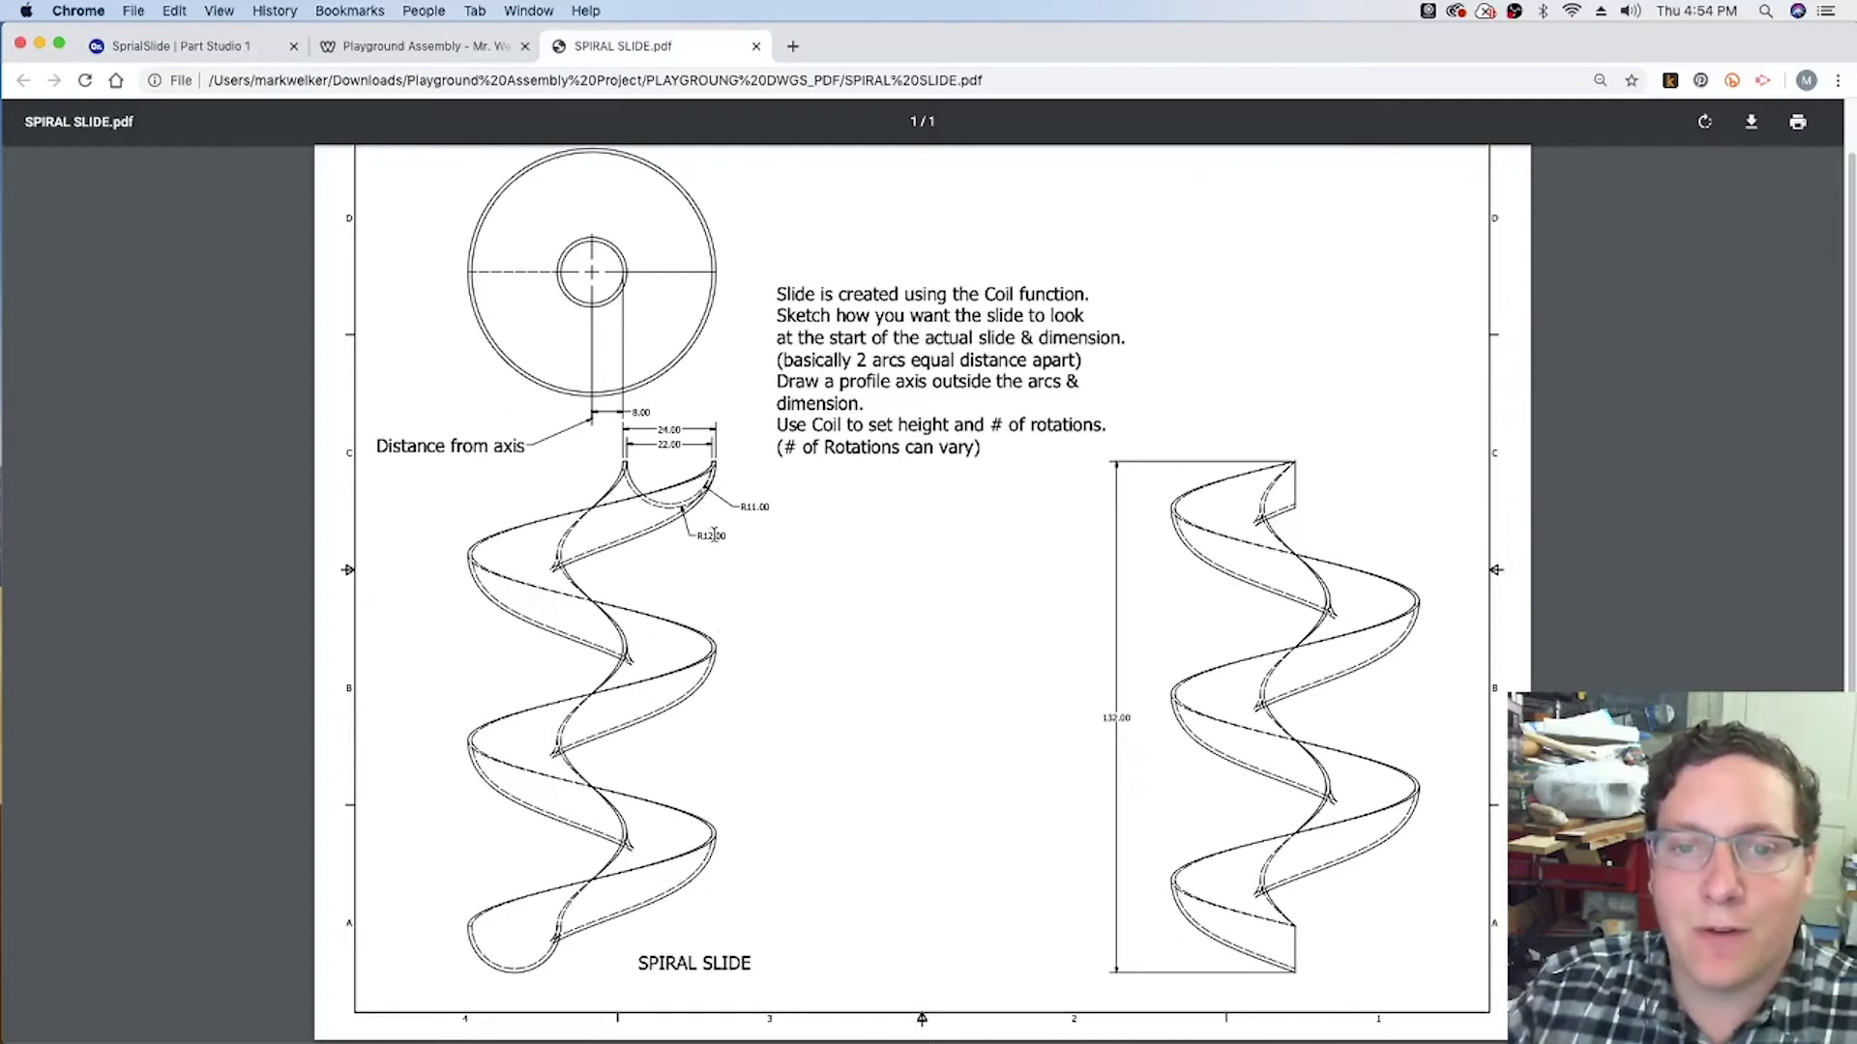
Go back to the SprialSlide part studio in Onshape.
click(209, 46)
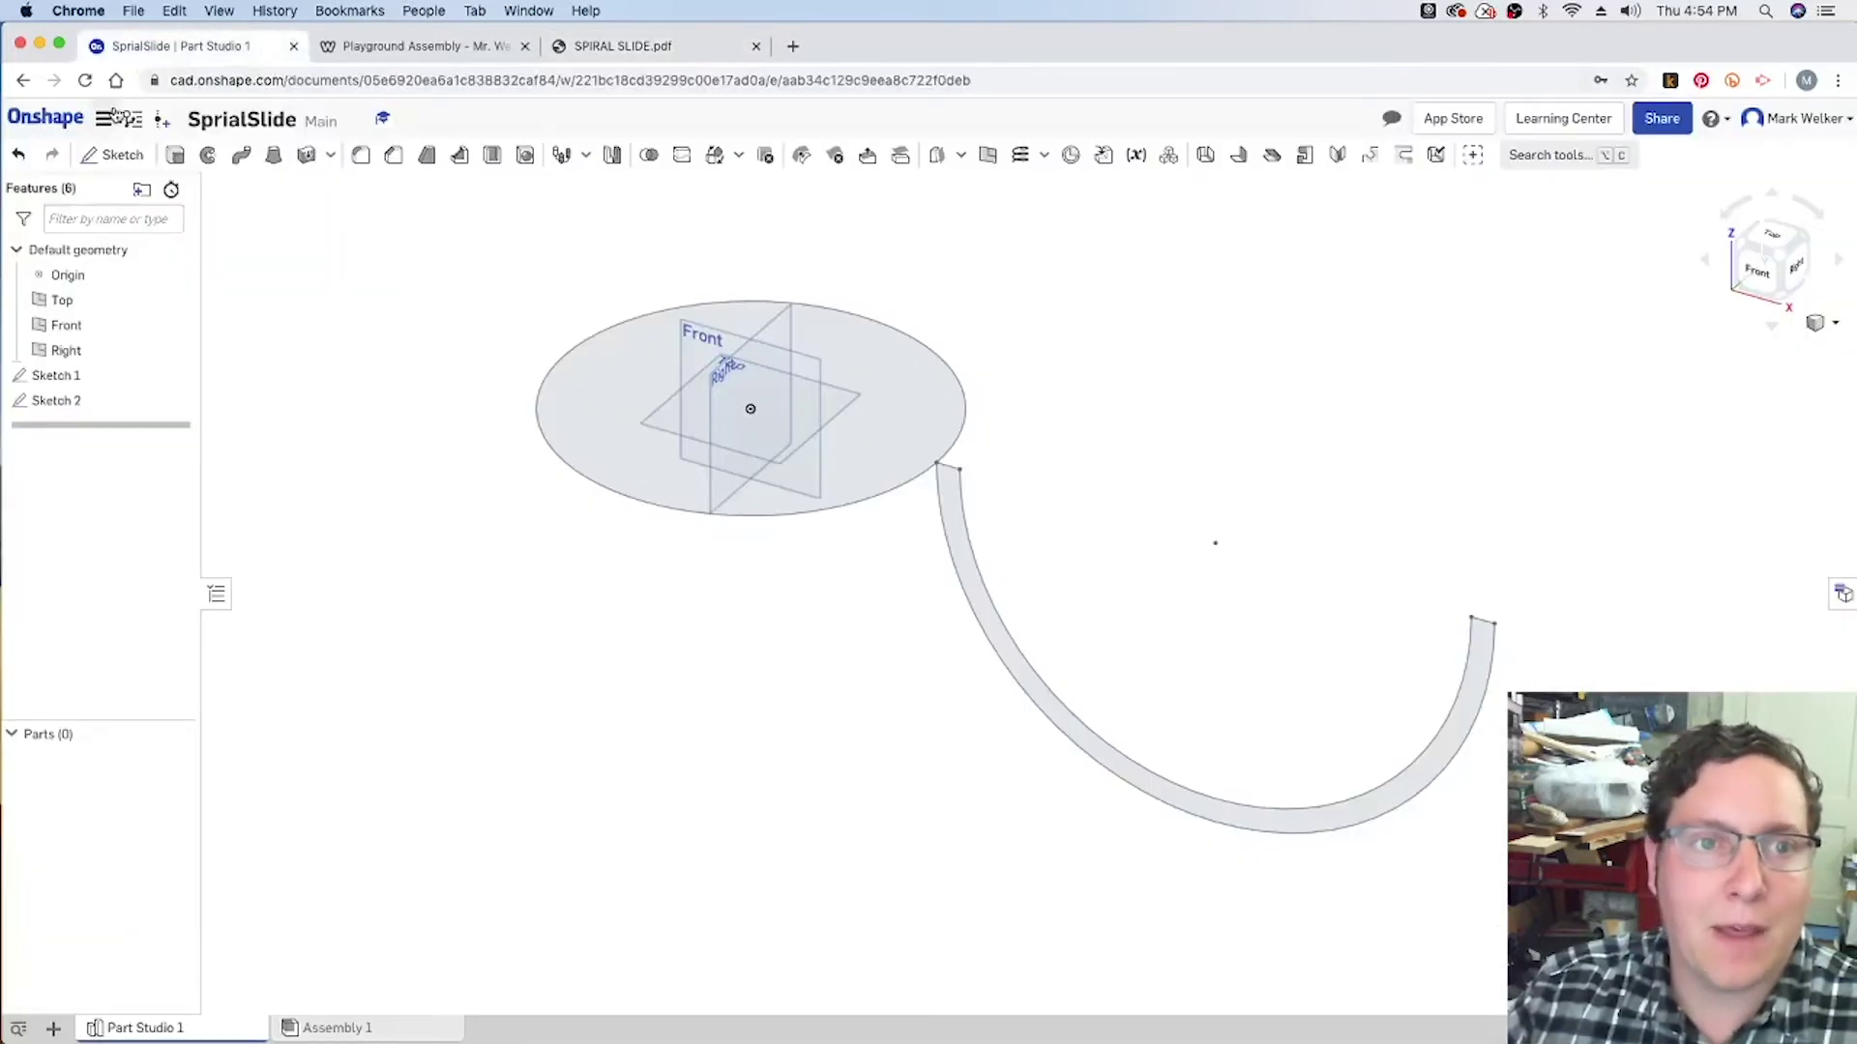
Build a height-and-turns helix on the Sketch 1 circle: height 132-12, flipped downward, 3 revolutions.
click(1026, 157)
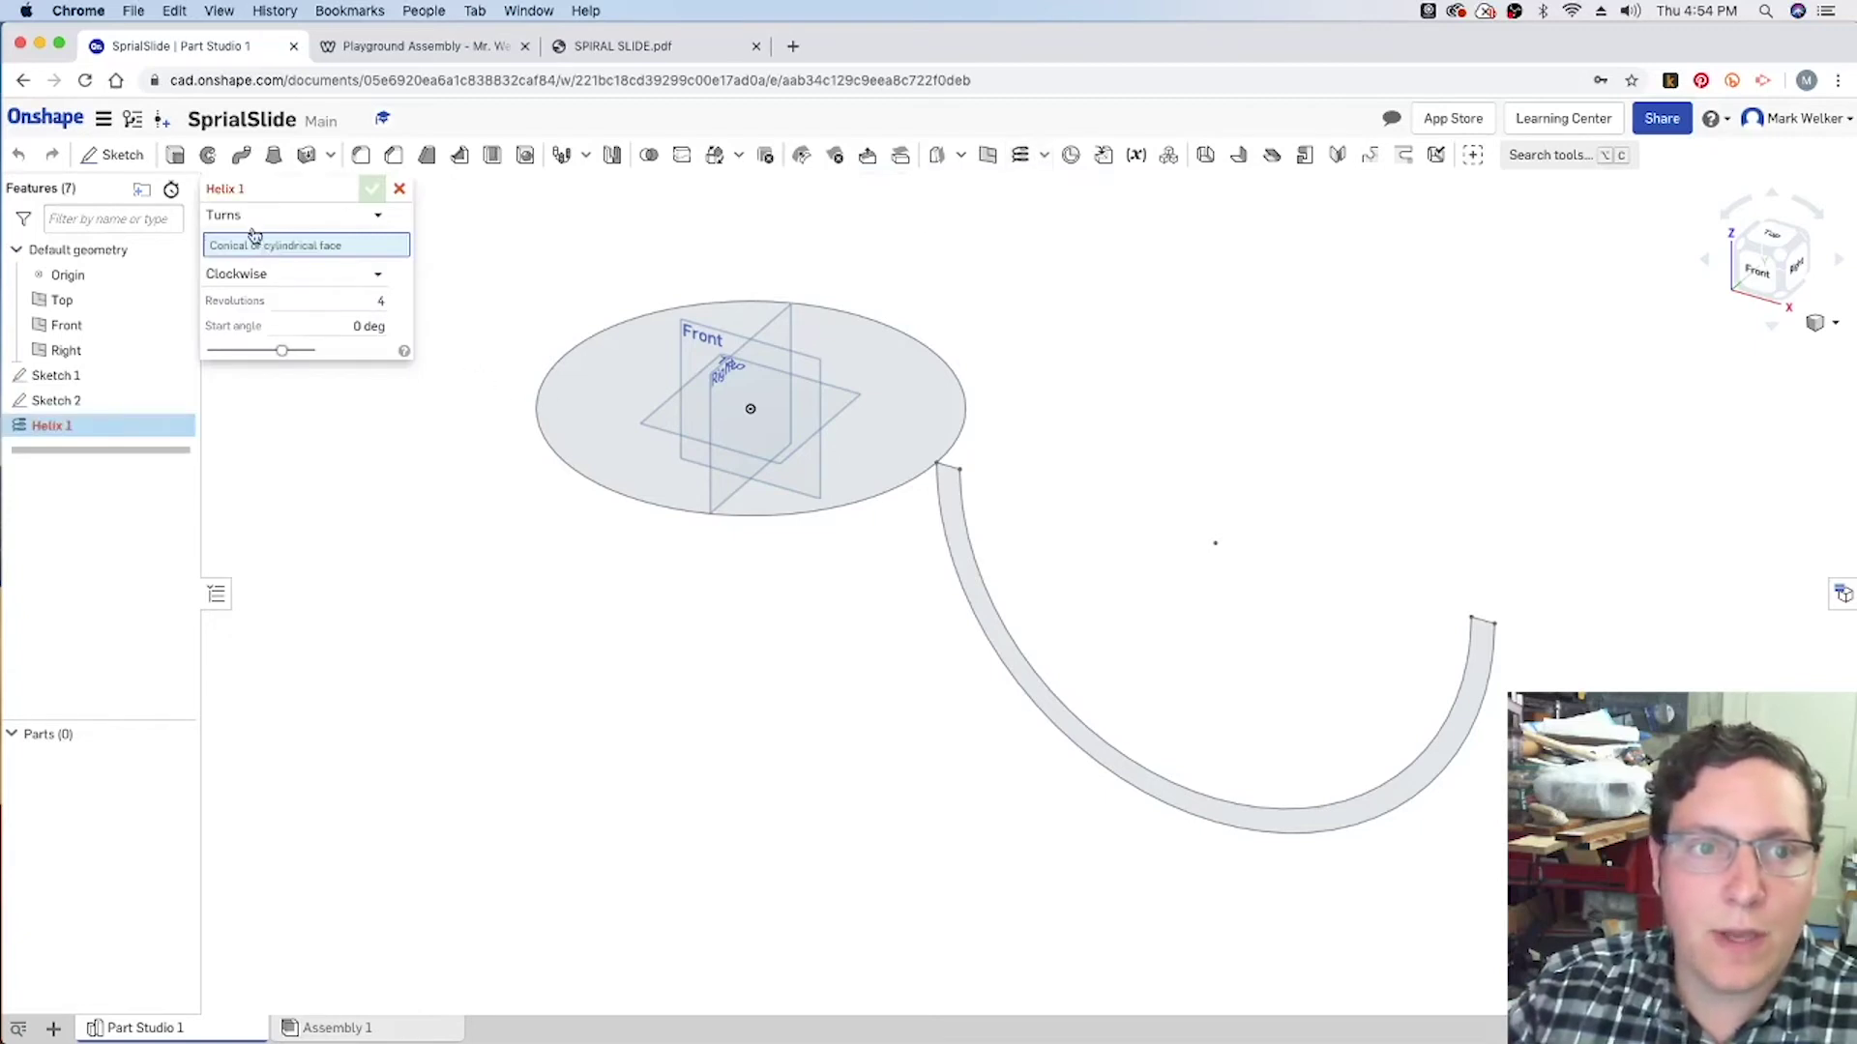
click(282, 226)
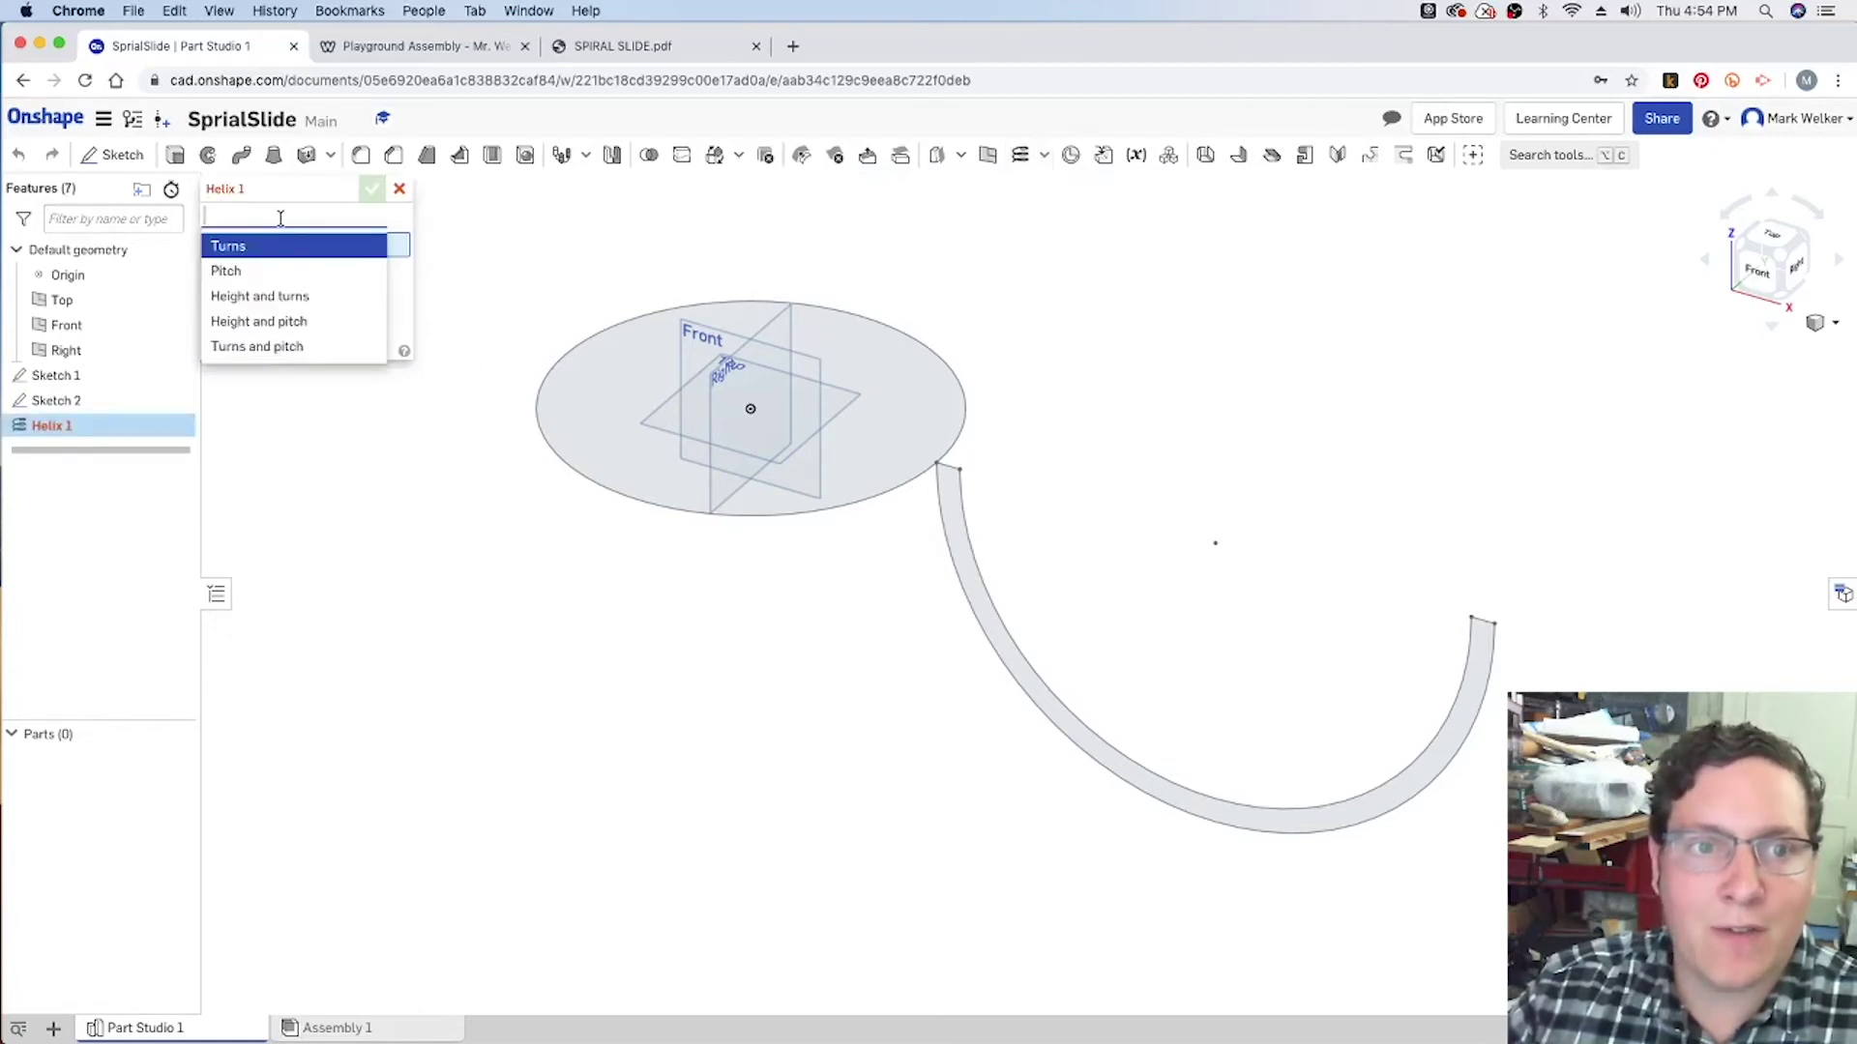
click(312, 305)
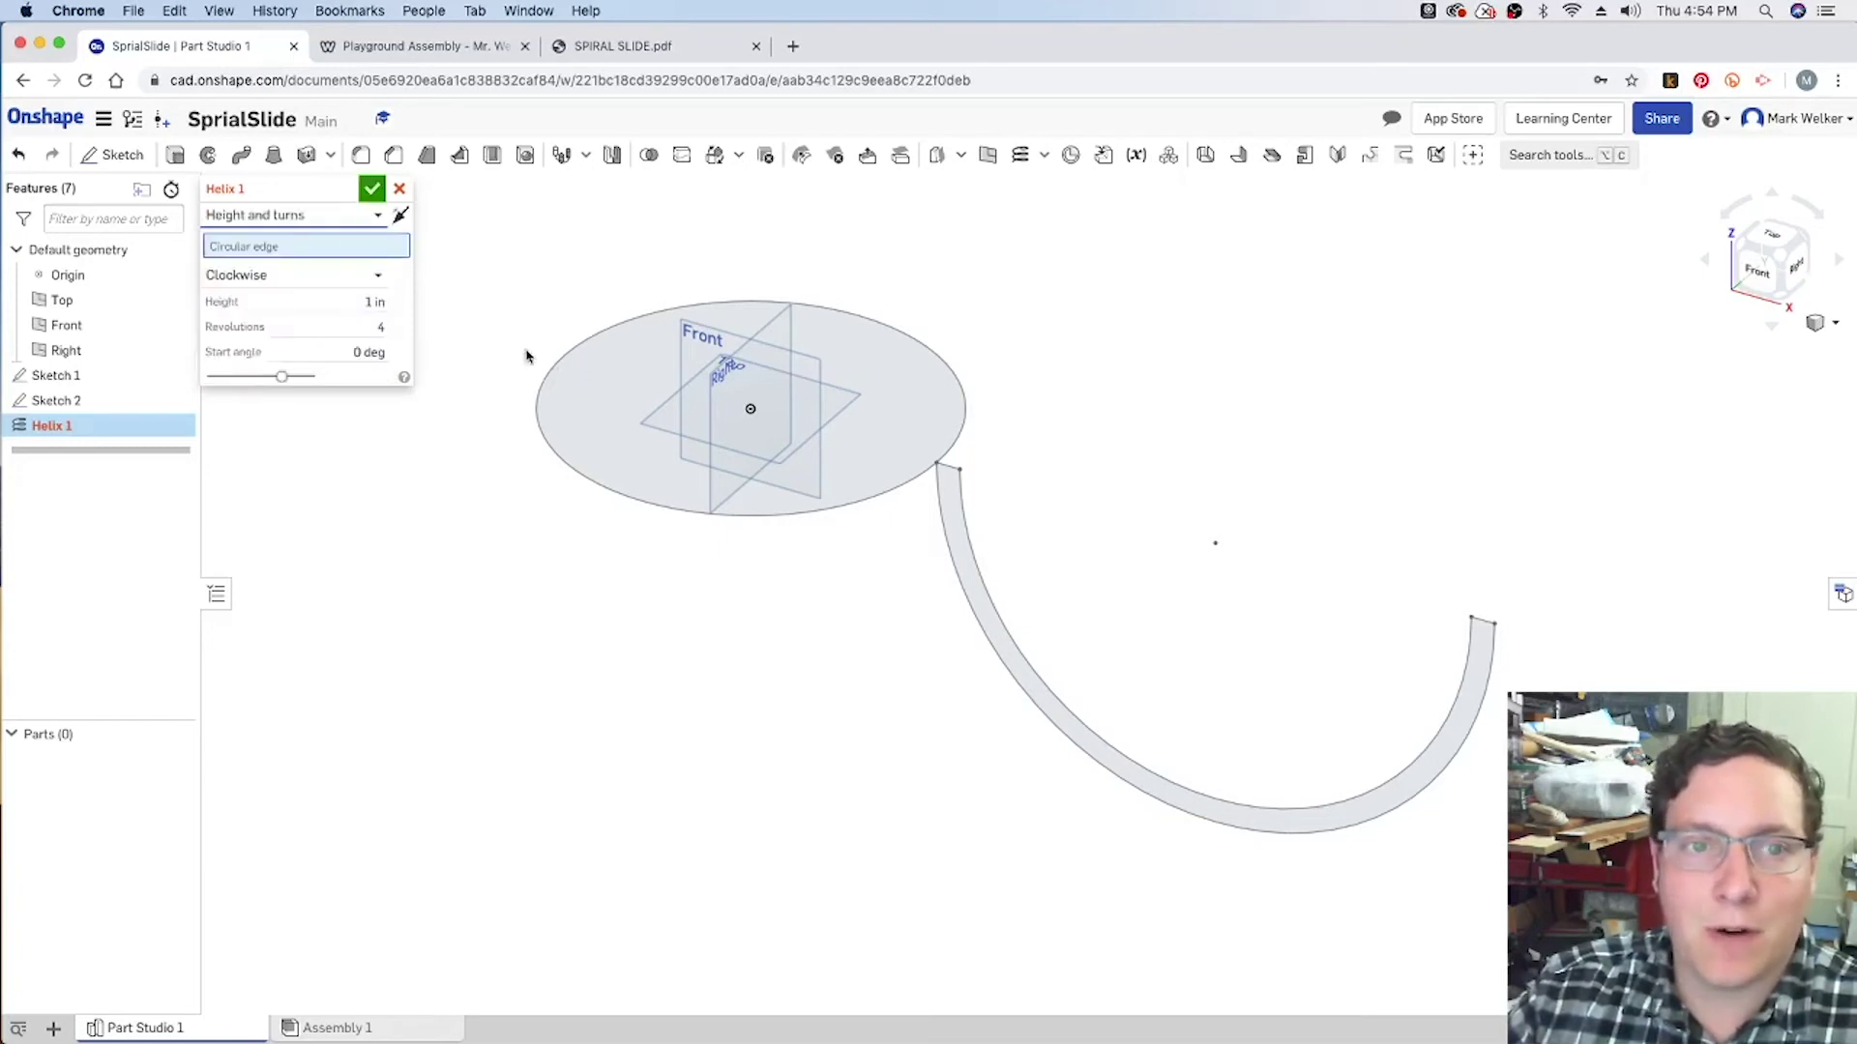
click(601, 490)
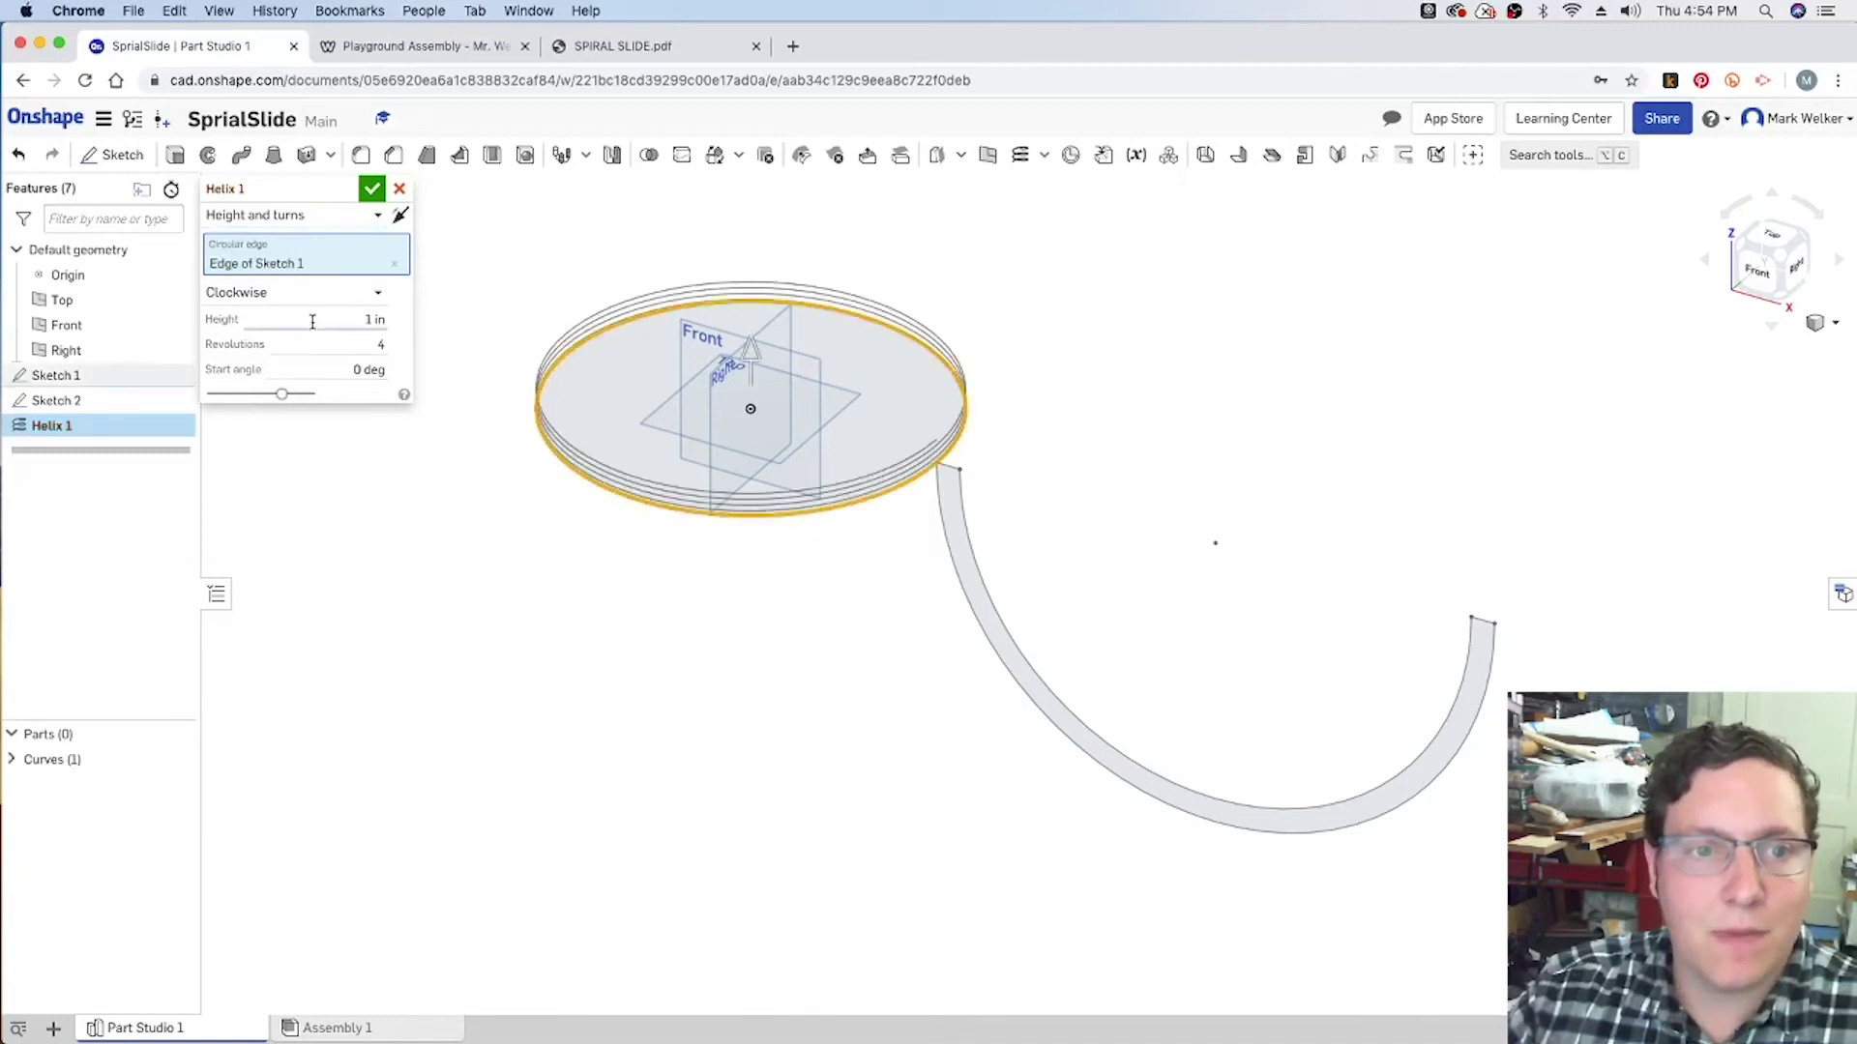
click(368, 319)
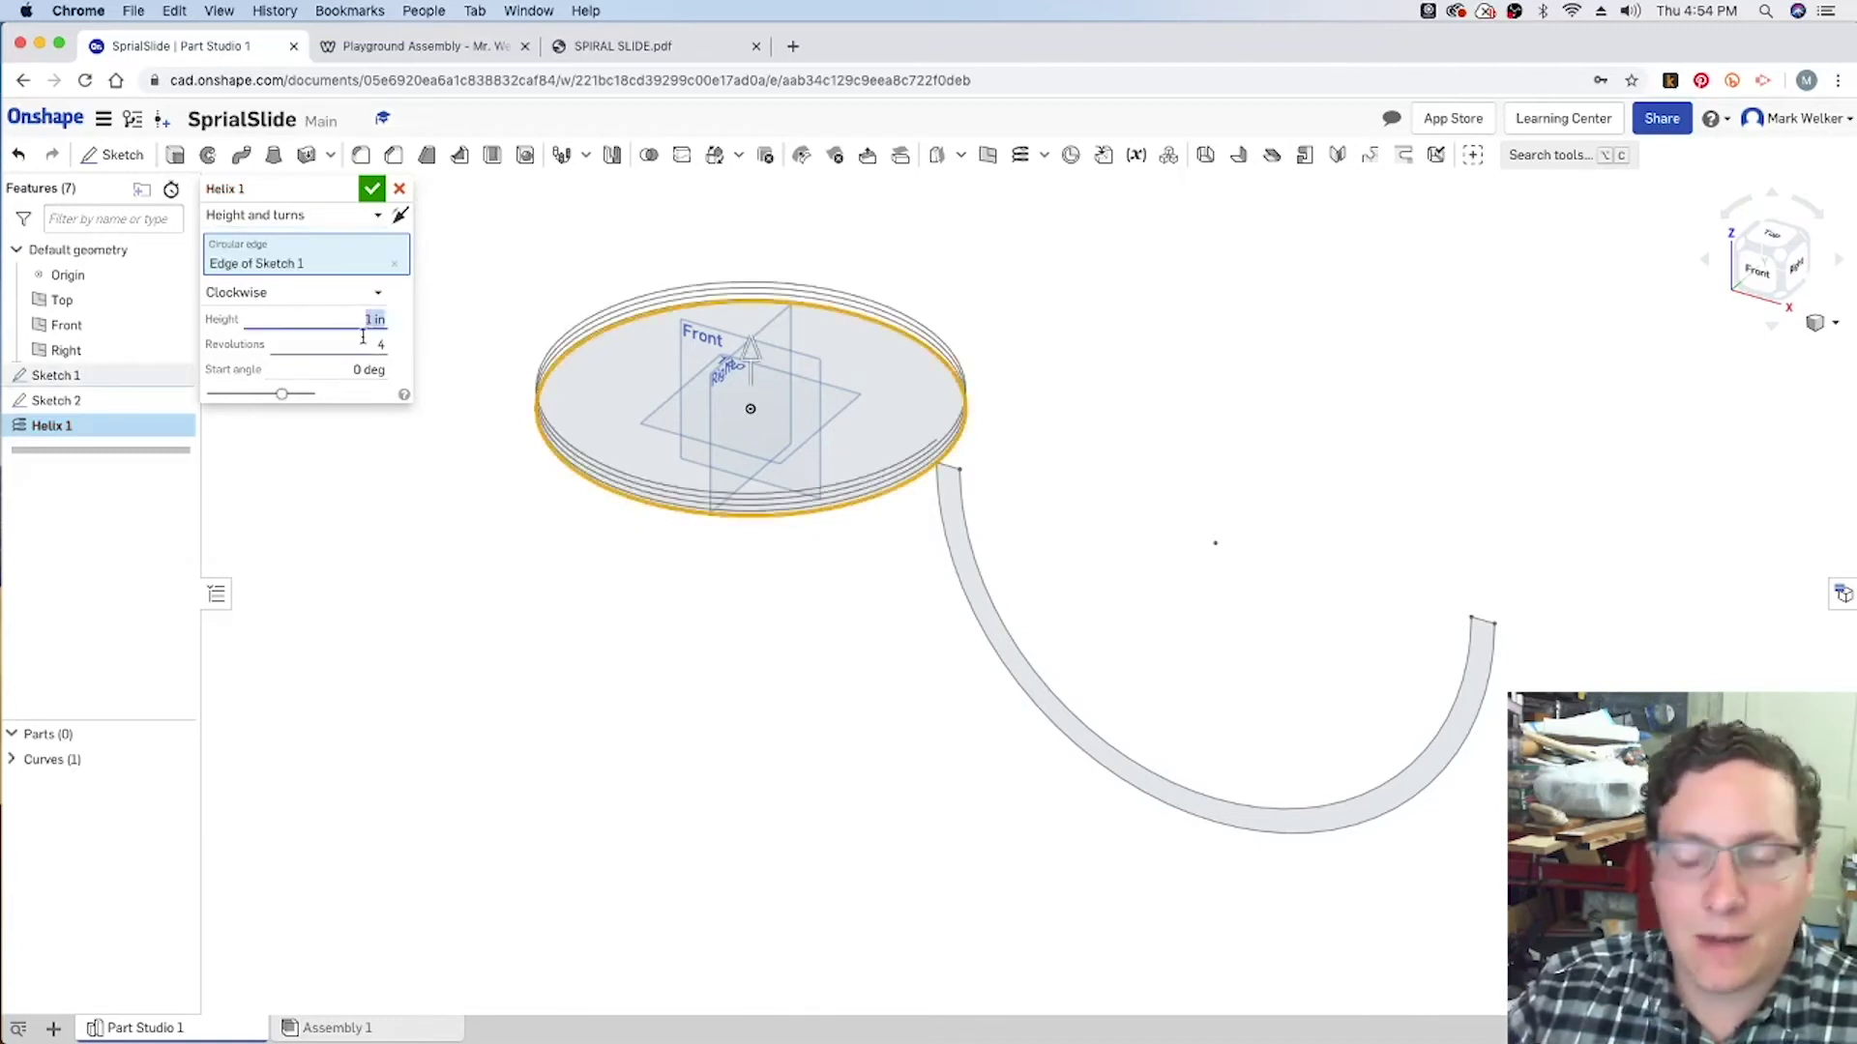
text(132)
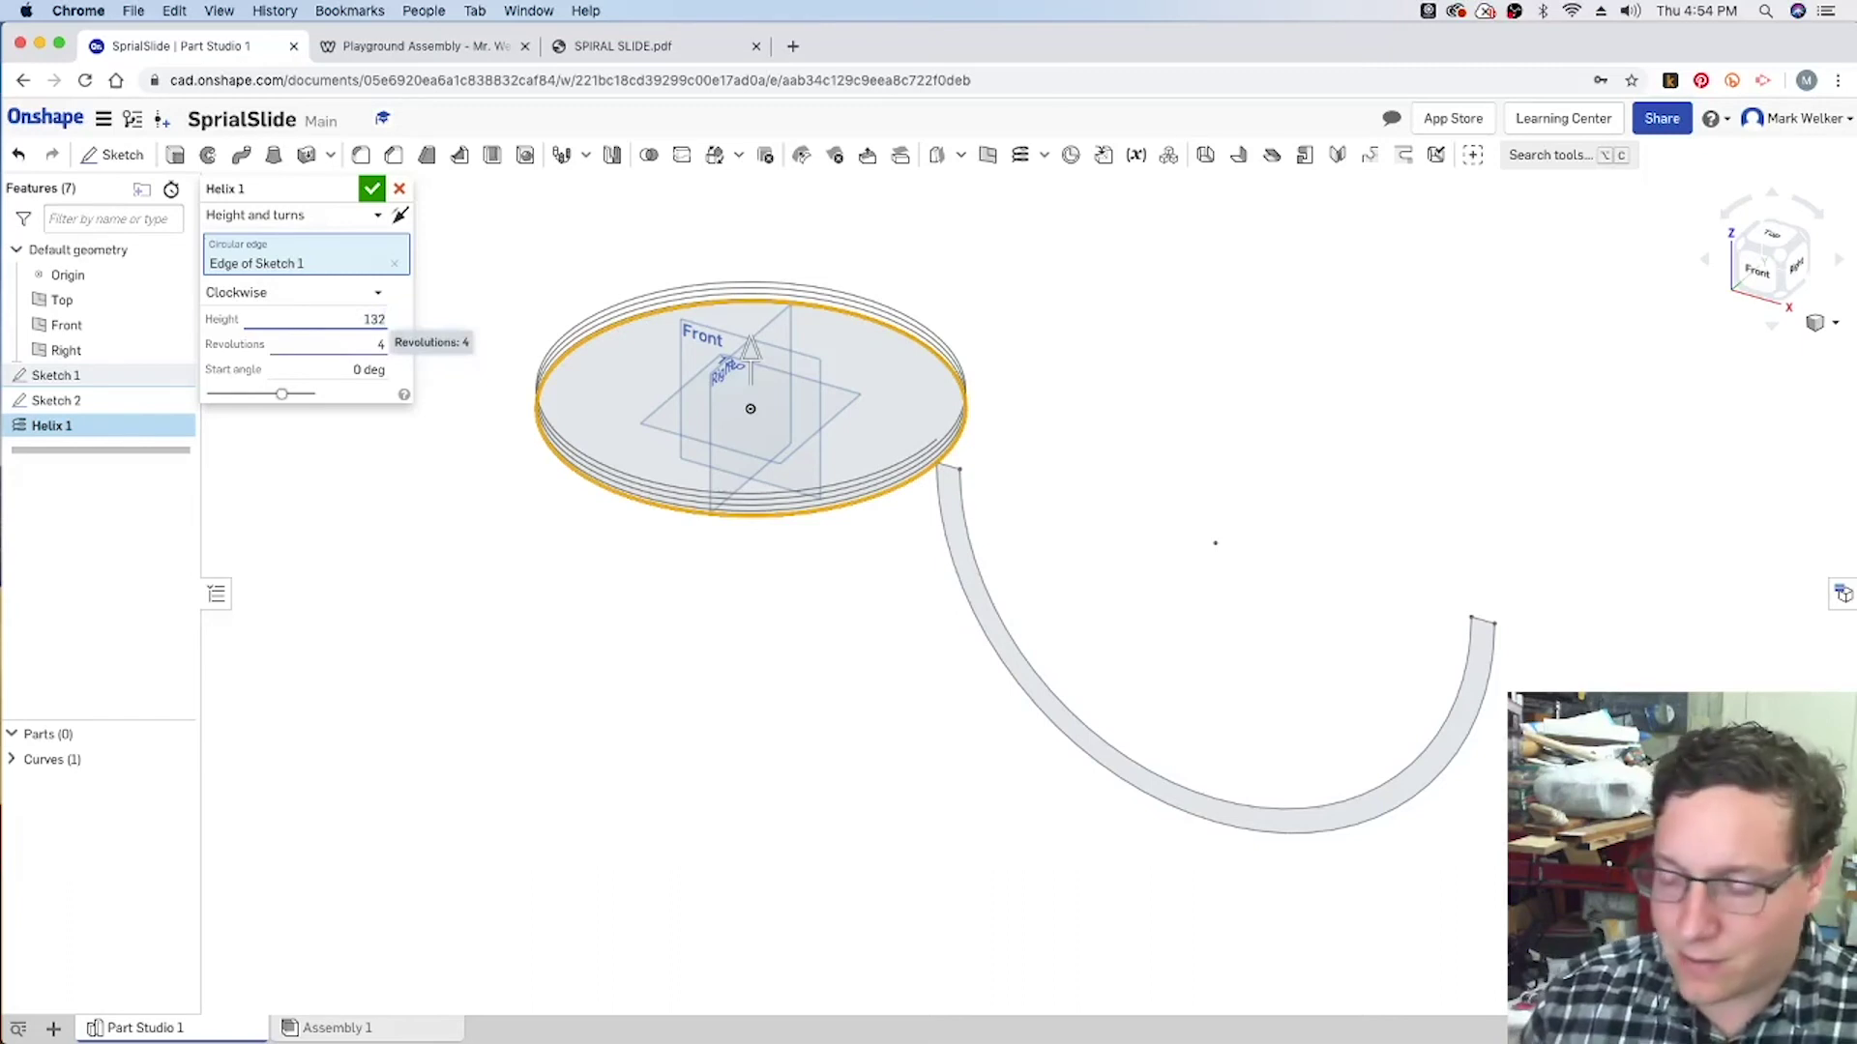
text(-12)
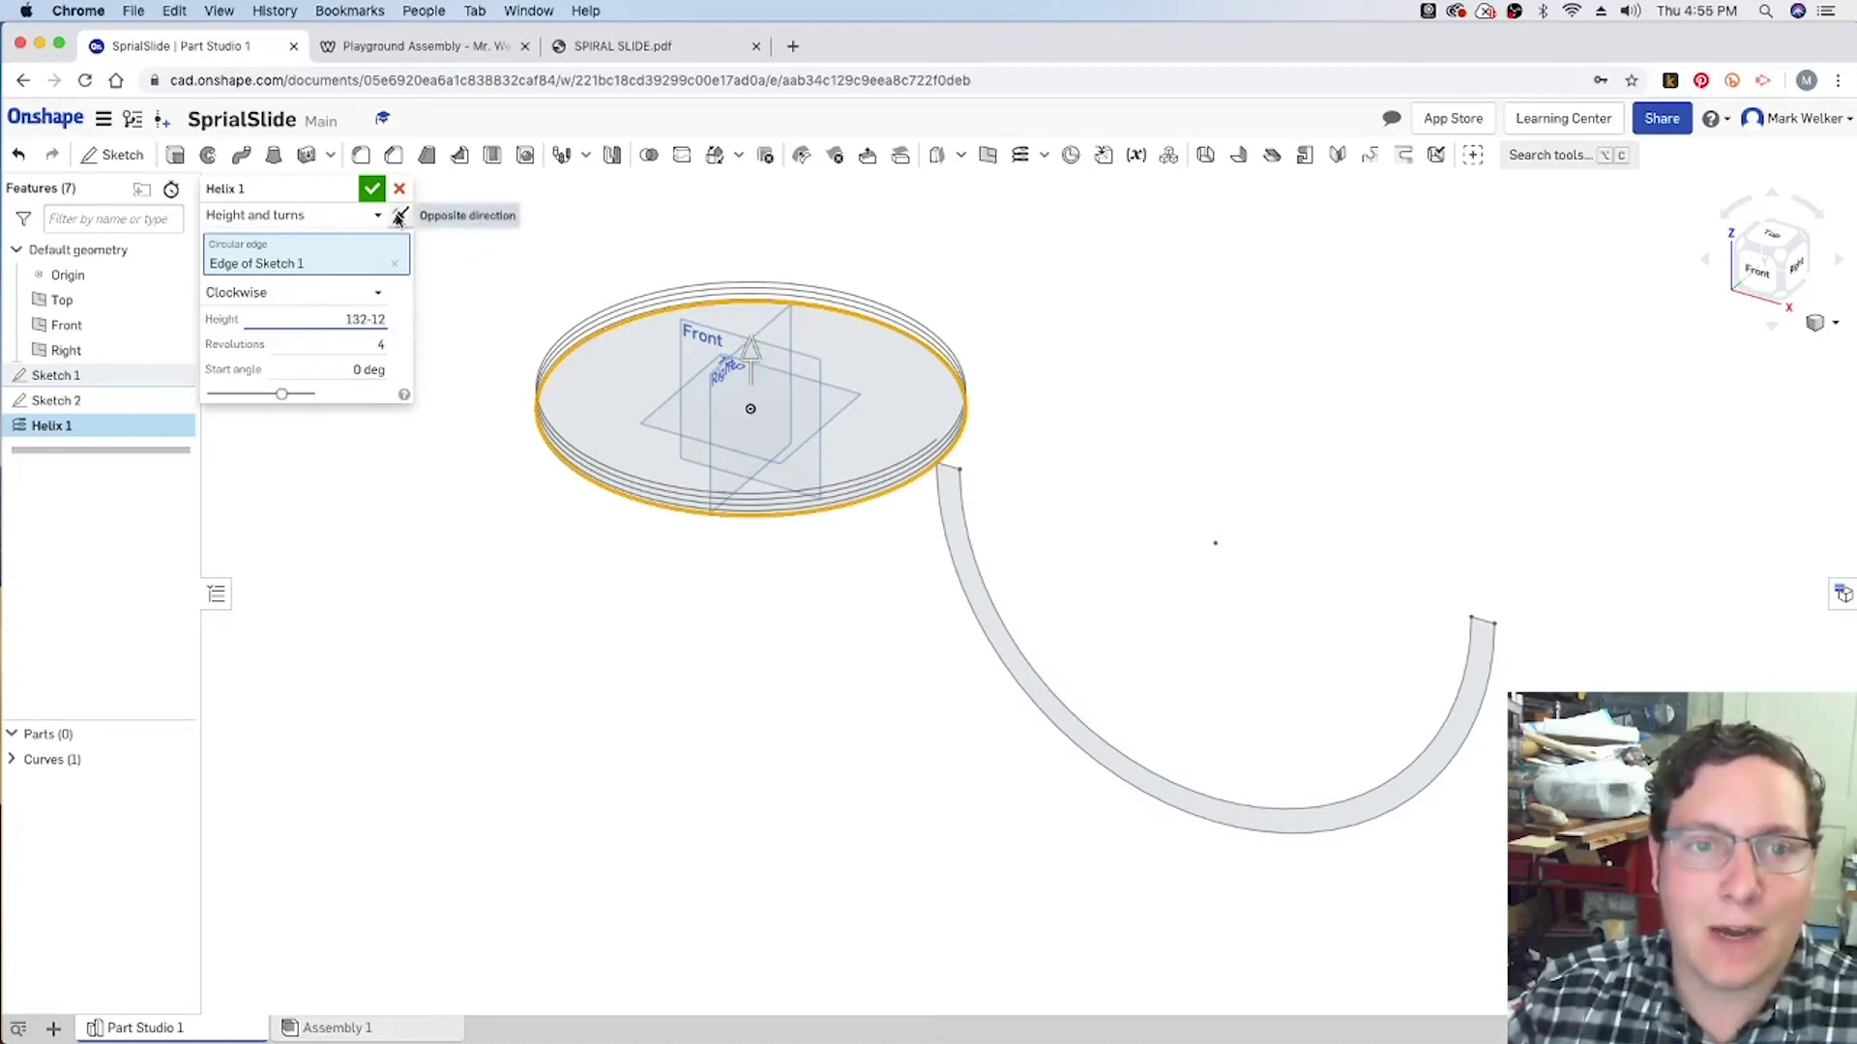
key(Return)
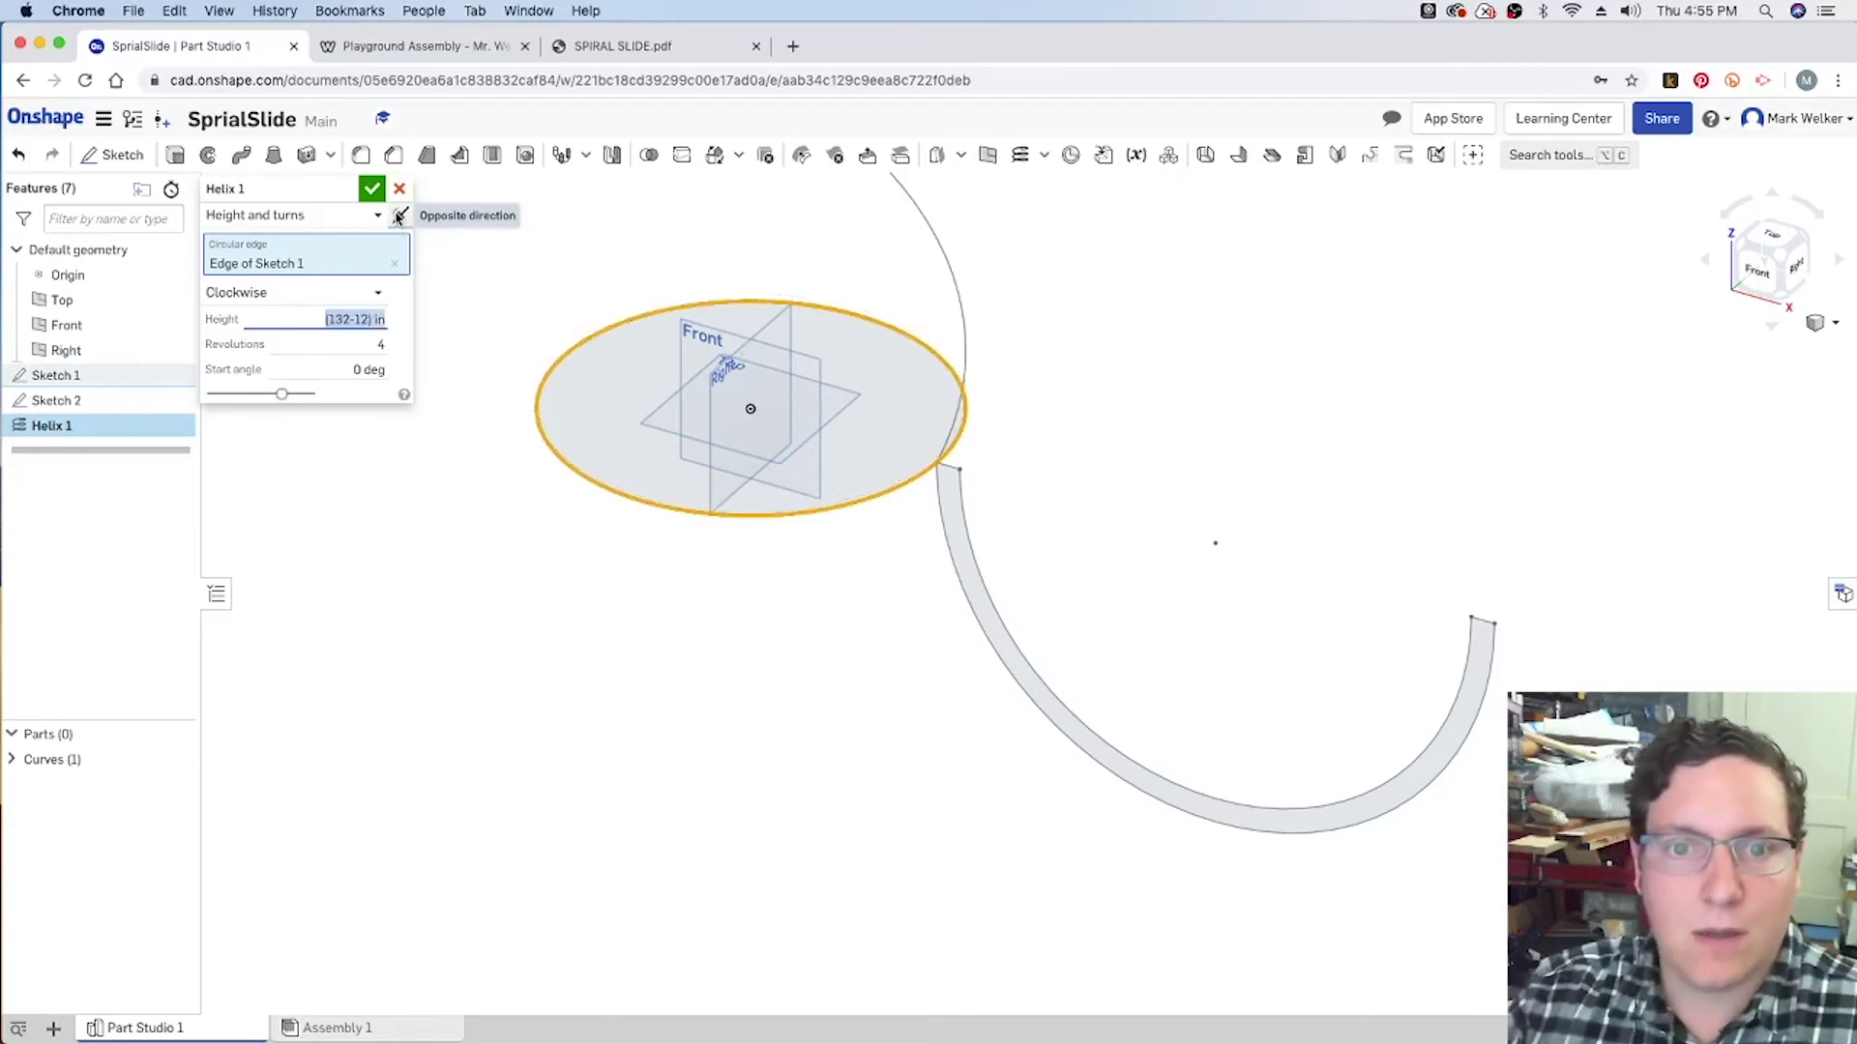
click(397, 217)
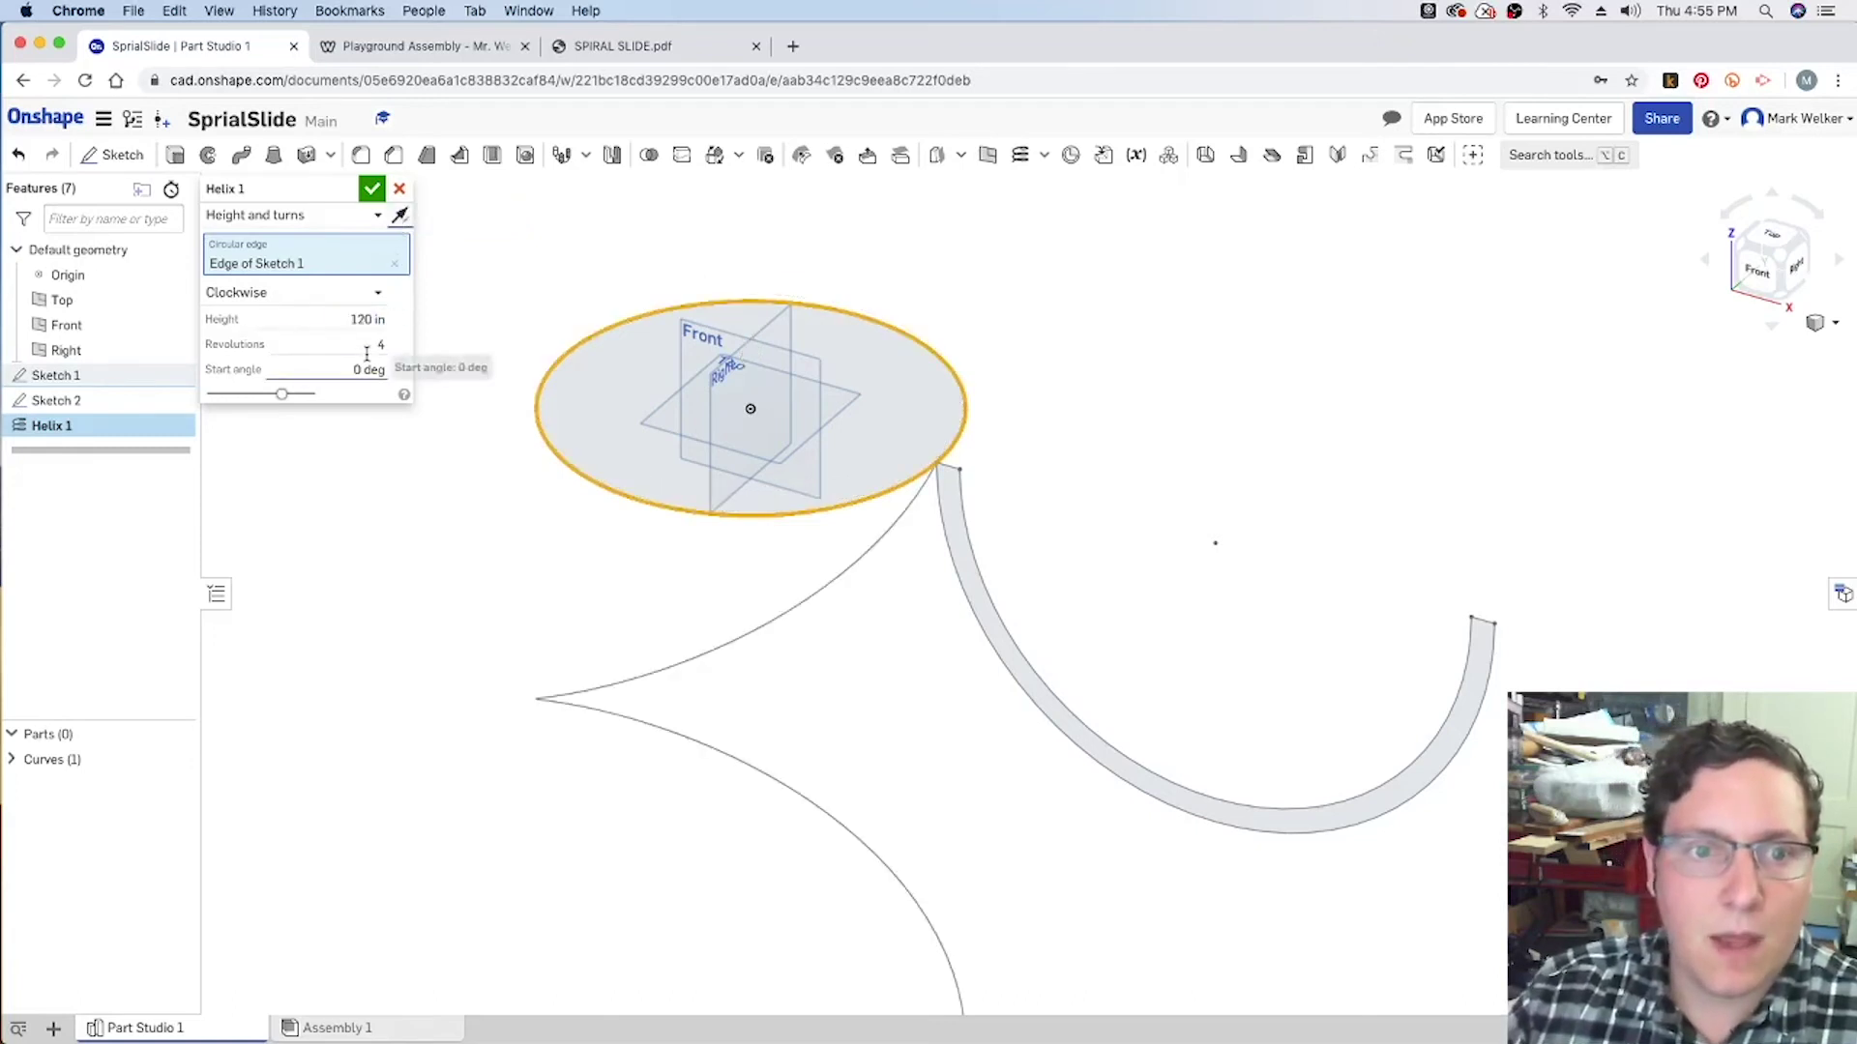
scroll(522, 542, down, 5)
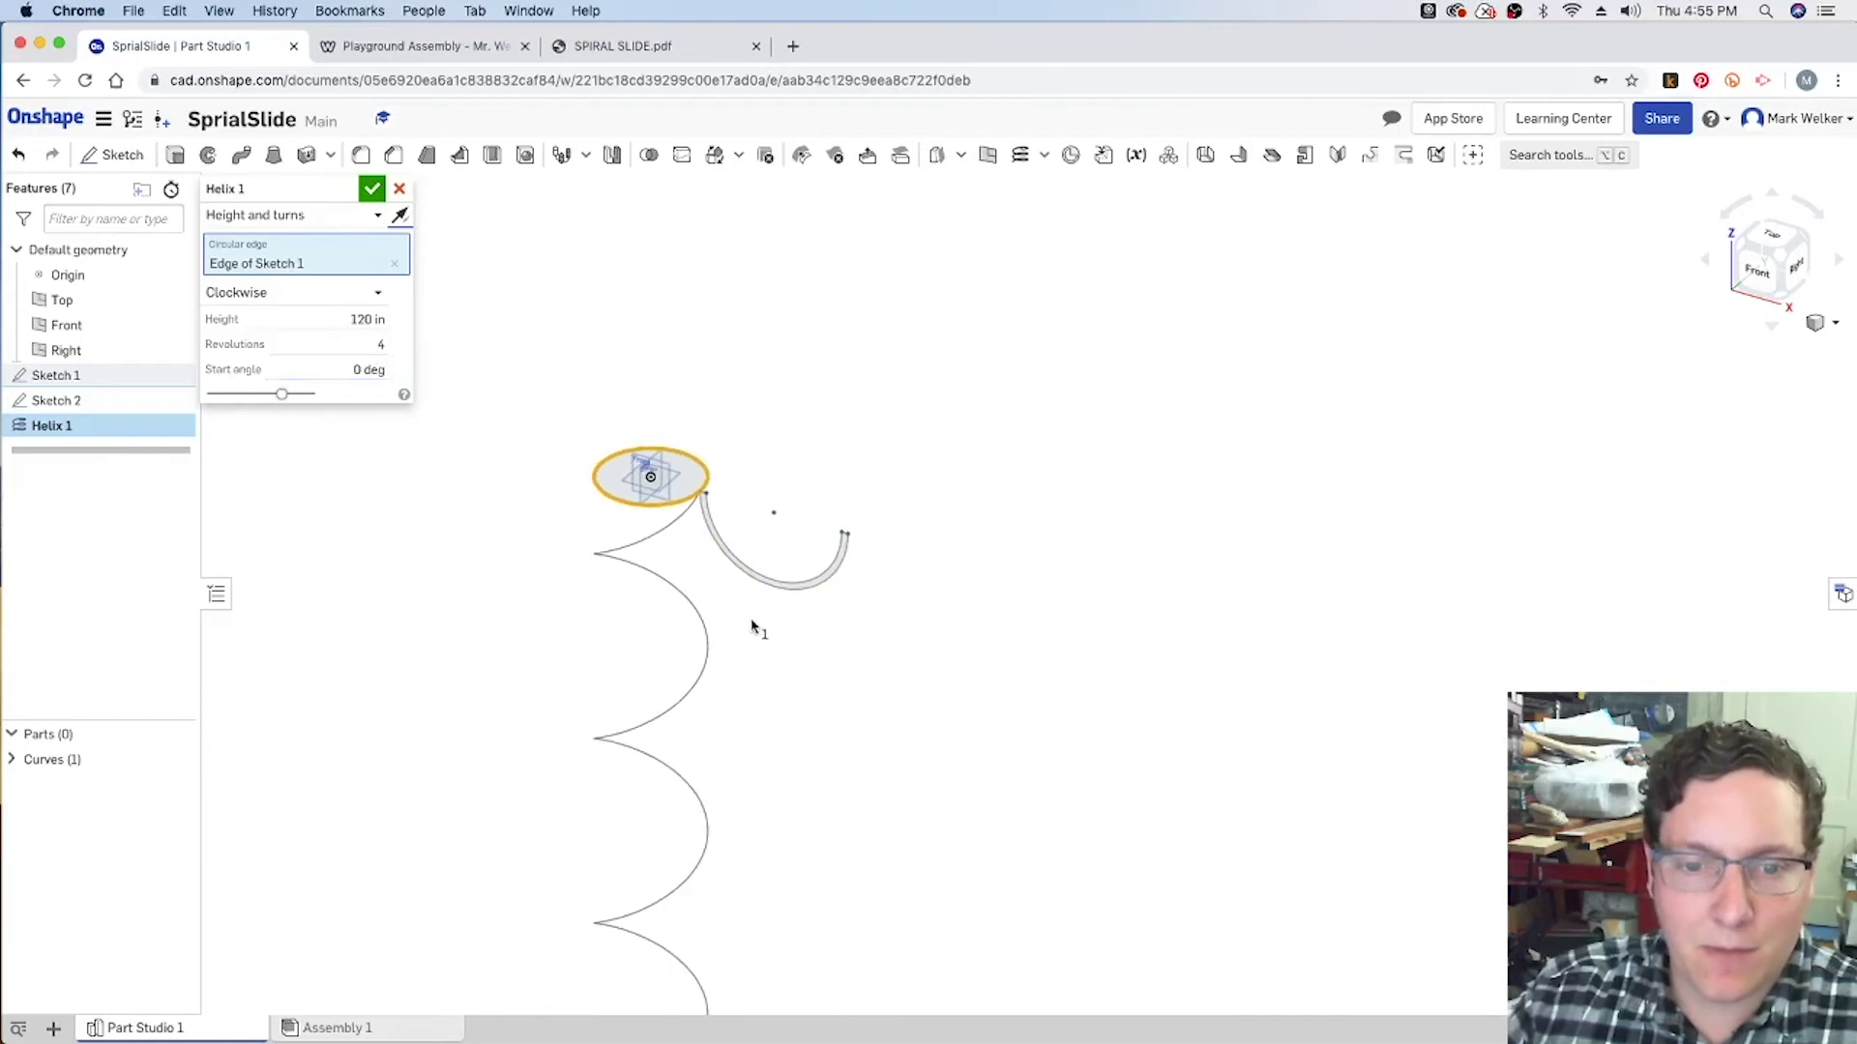
scroll(753, 629, down, 5)
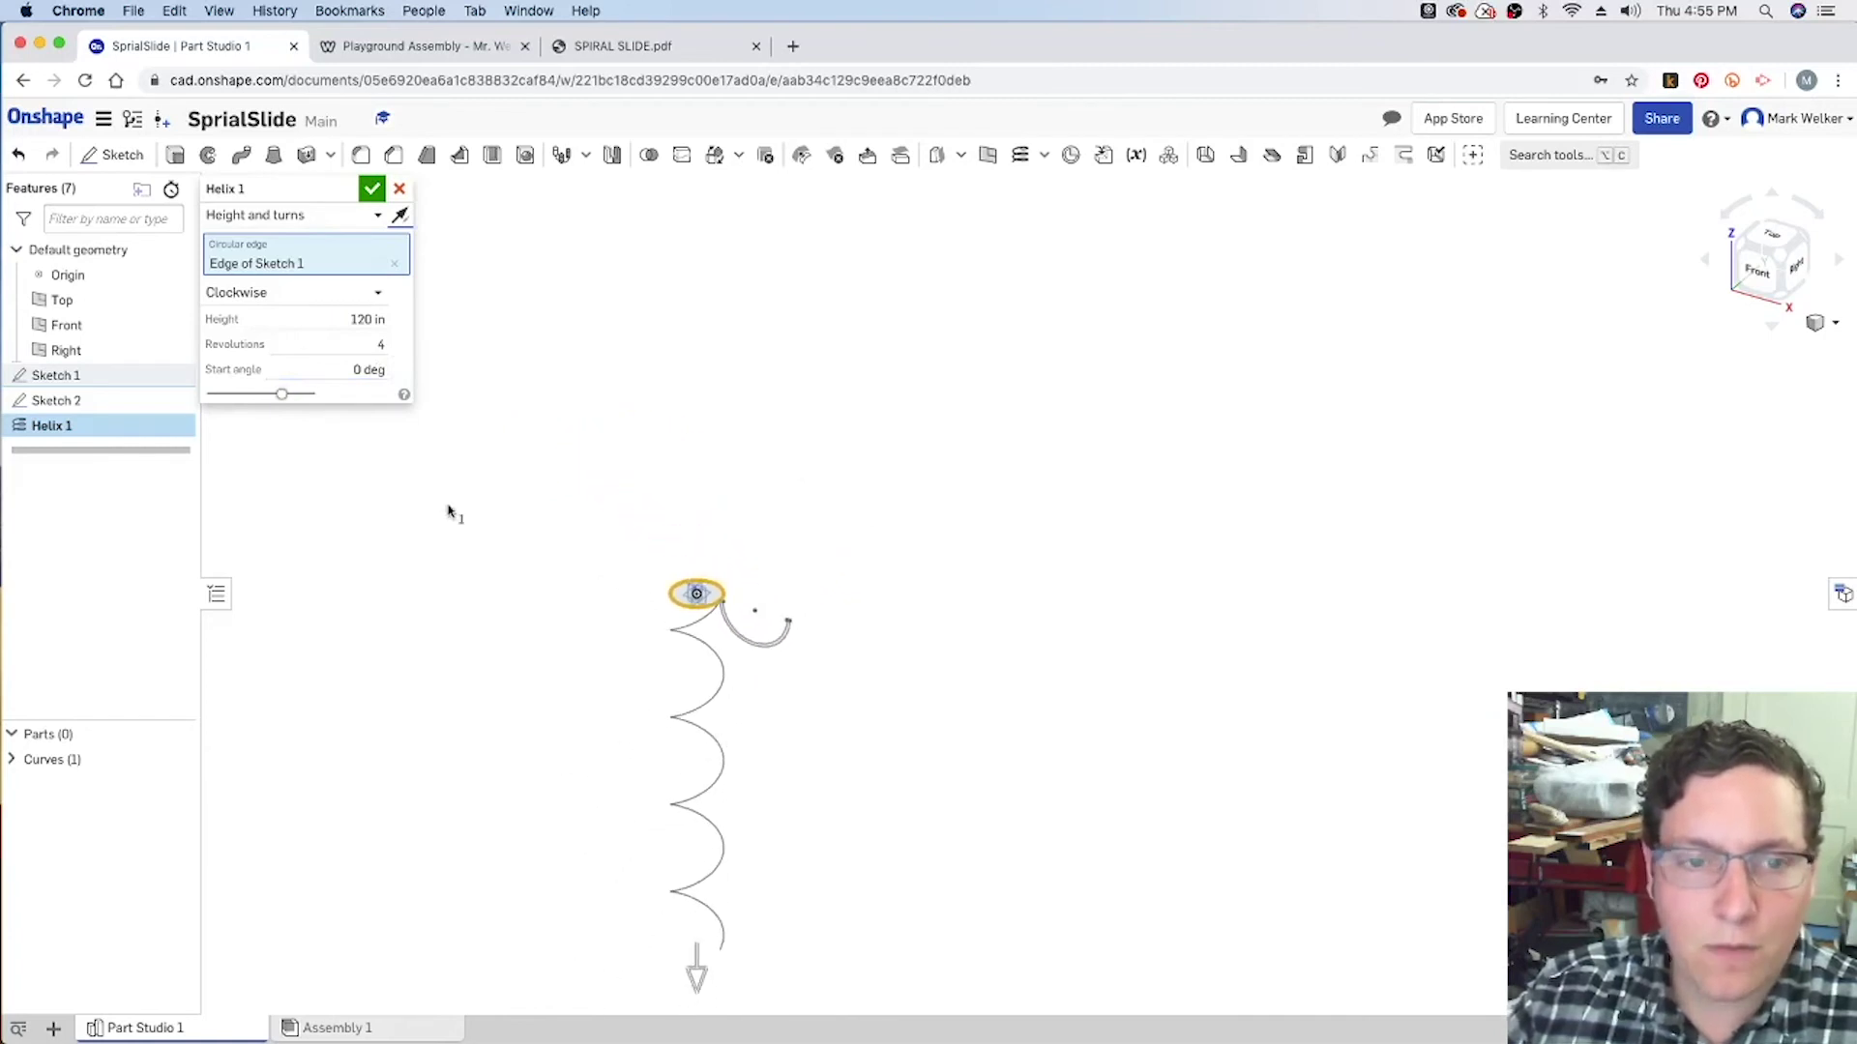
click(383, 341)
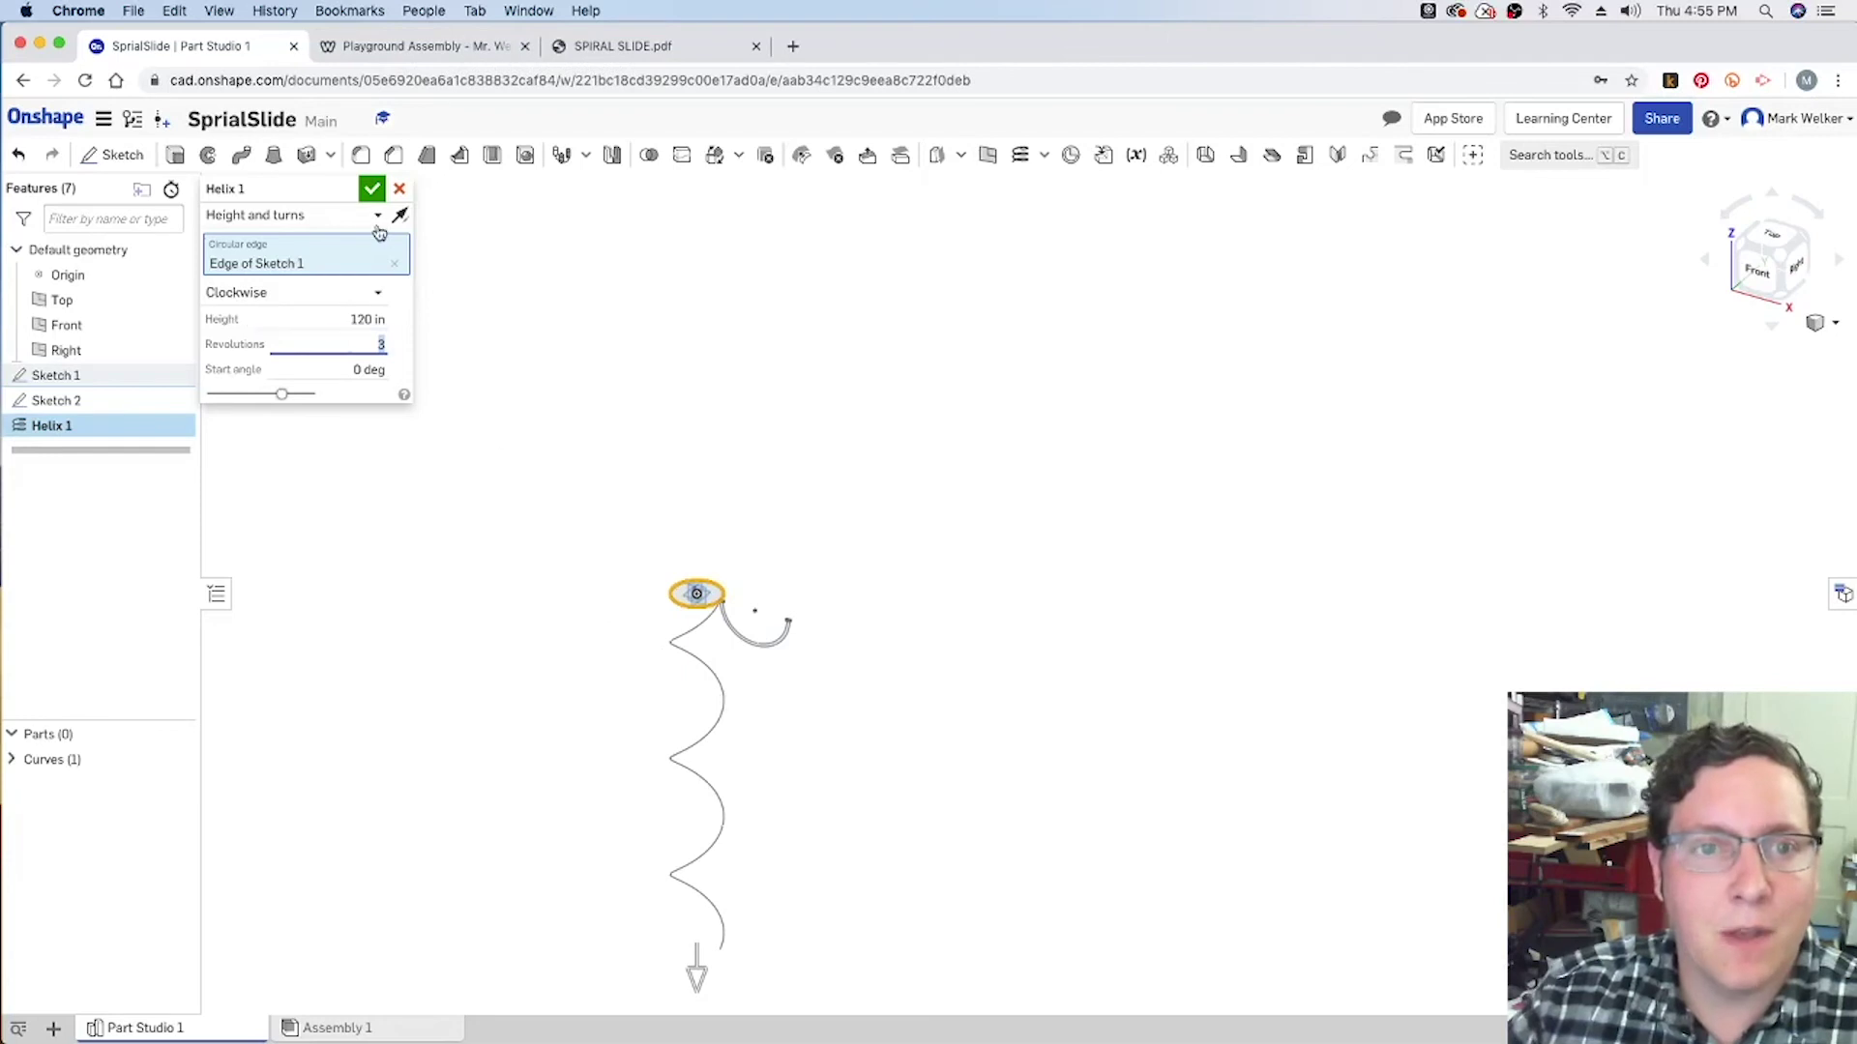
click(372, 189)
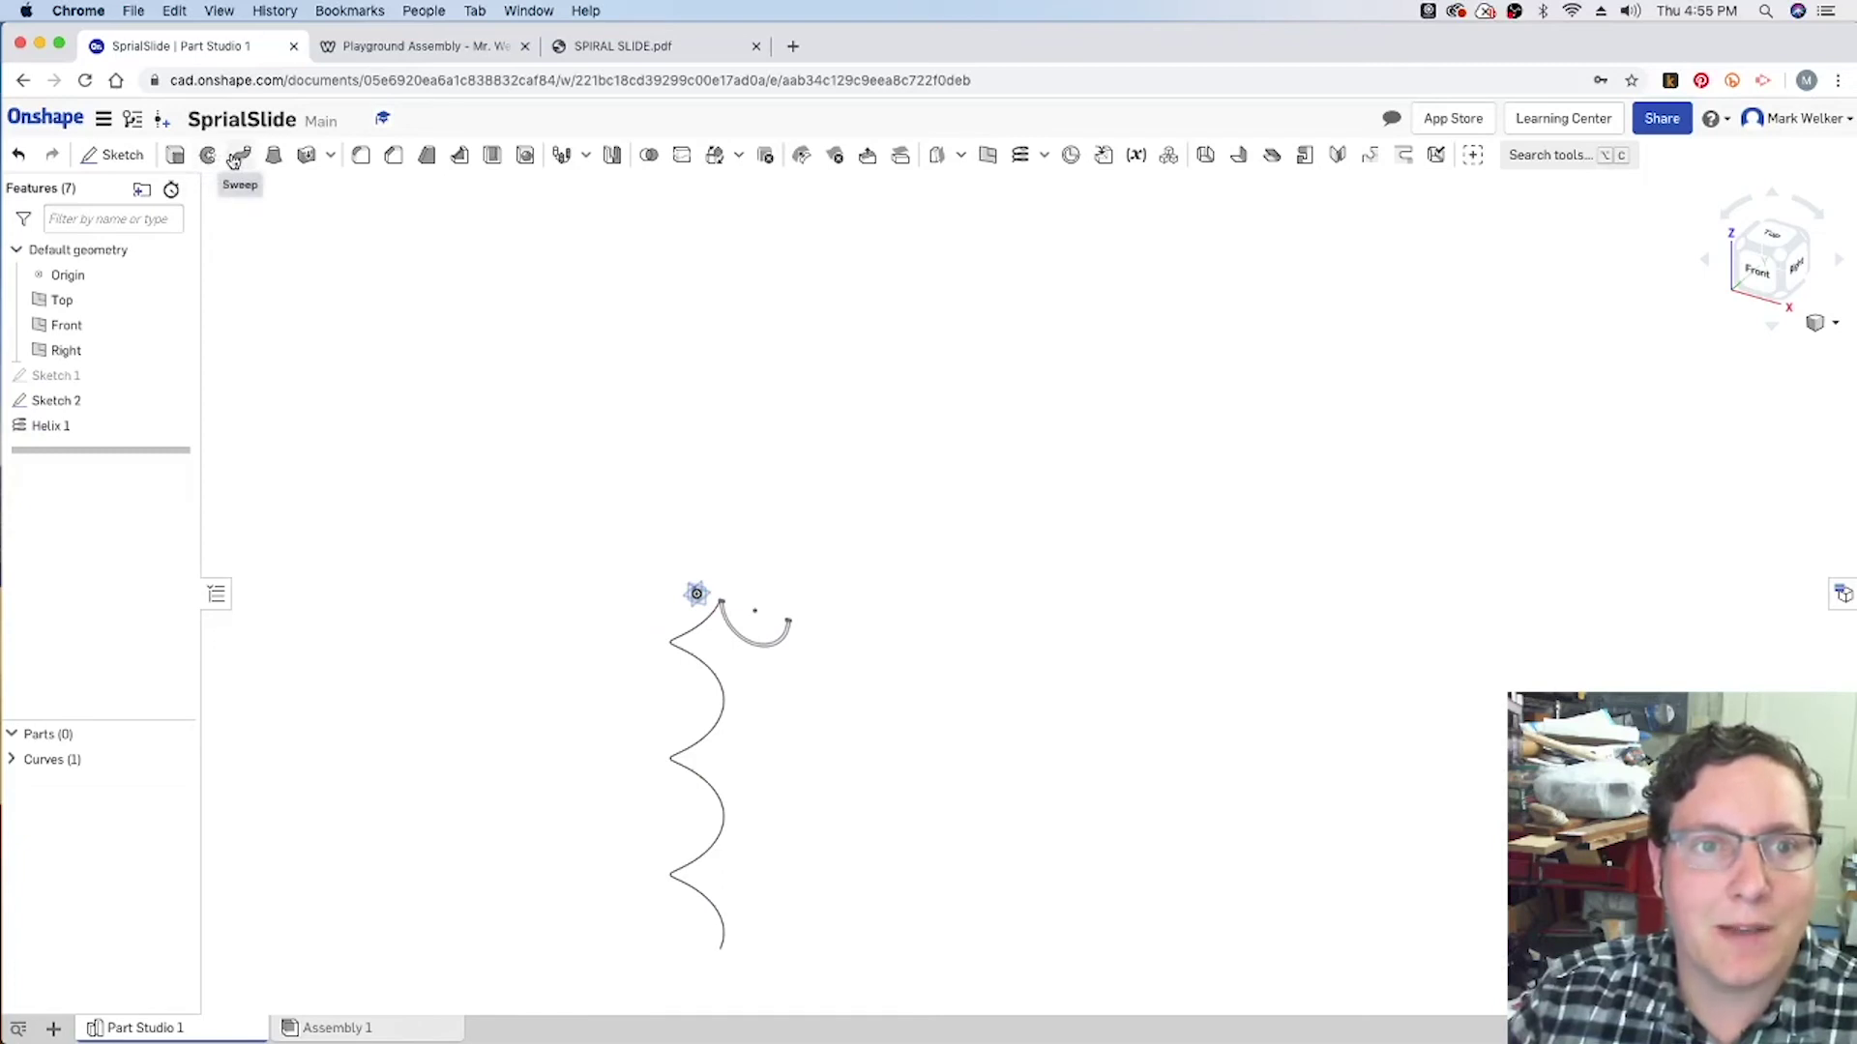
Sweep all Sketch 2 profile edges along the helix curve as a surface.
click(237, 157)
scroll(734, 636, up, 5)
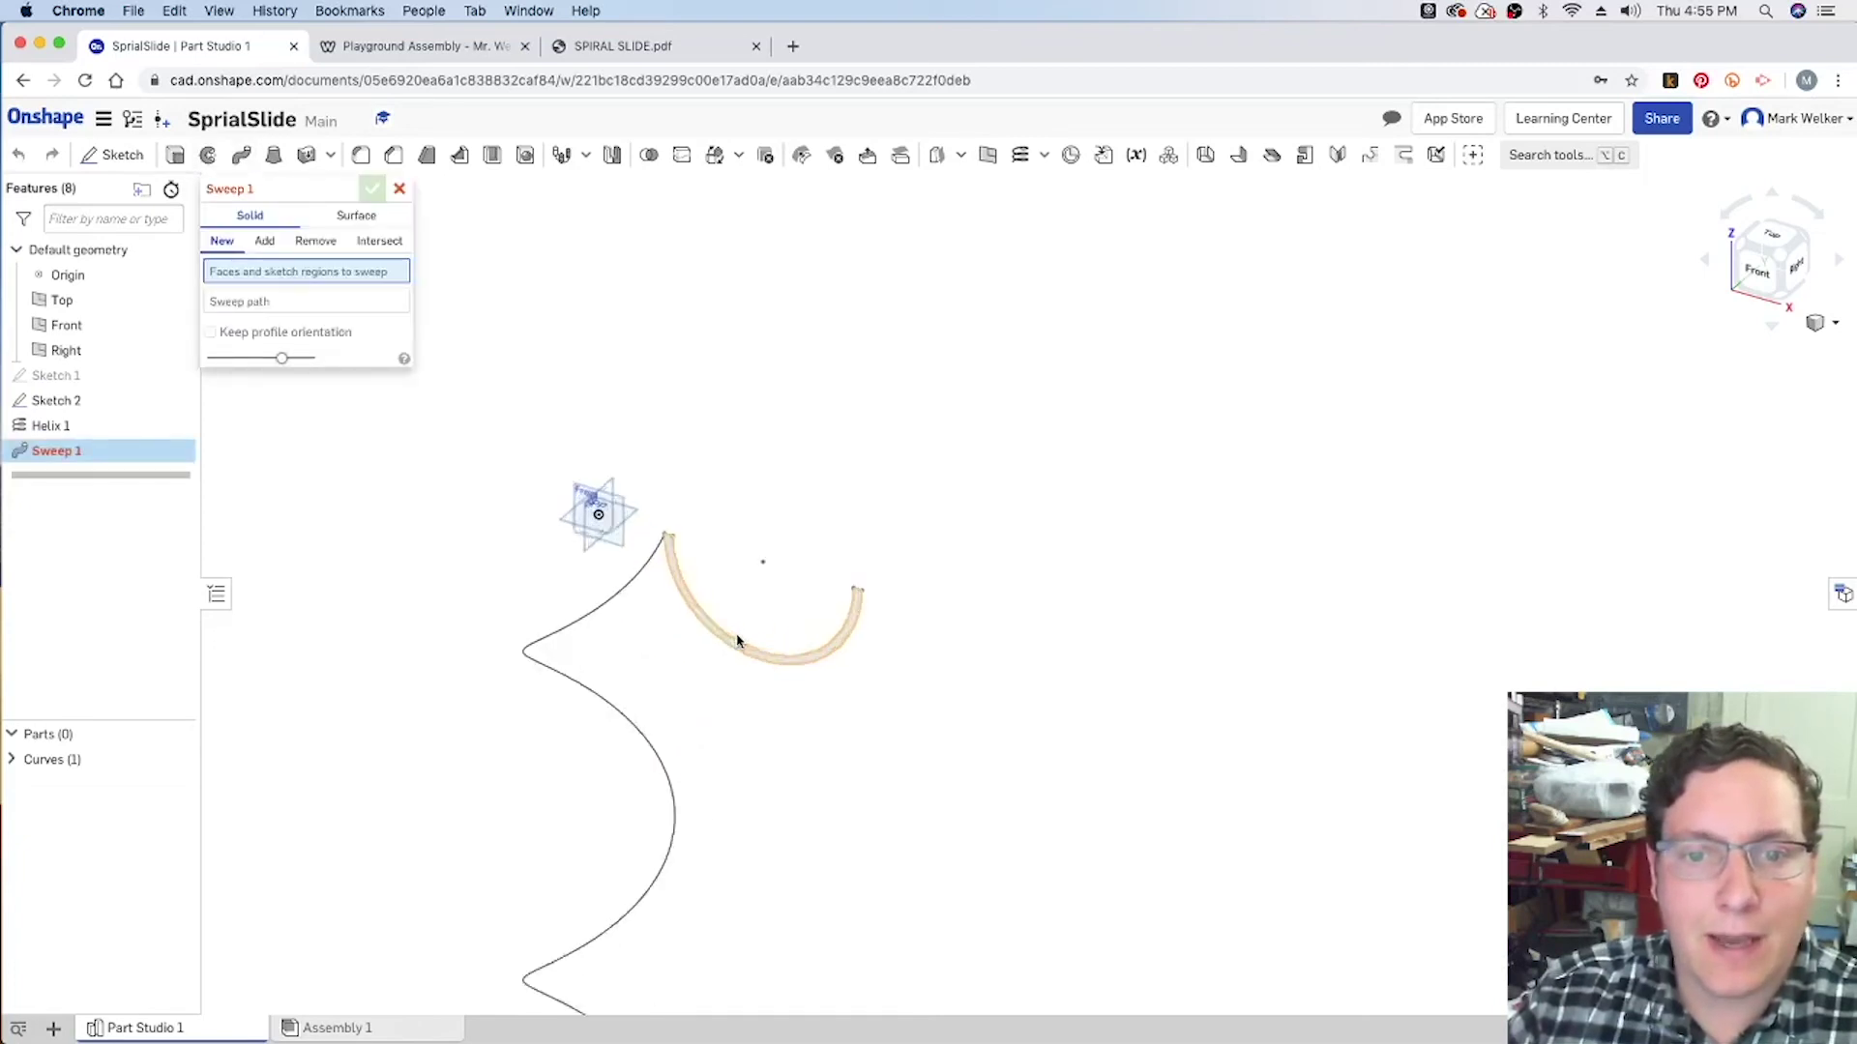
scroll(737, 641, up, 2)
click(356, 215)
drag(595, 433, 1053, 732)
click(232, 375)
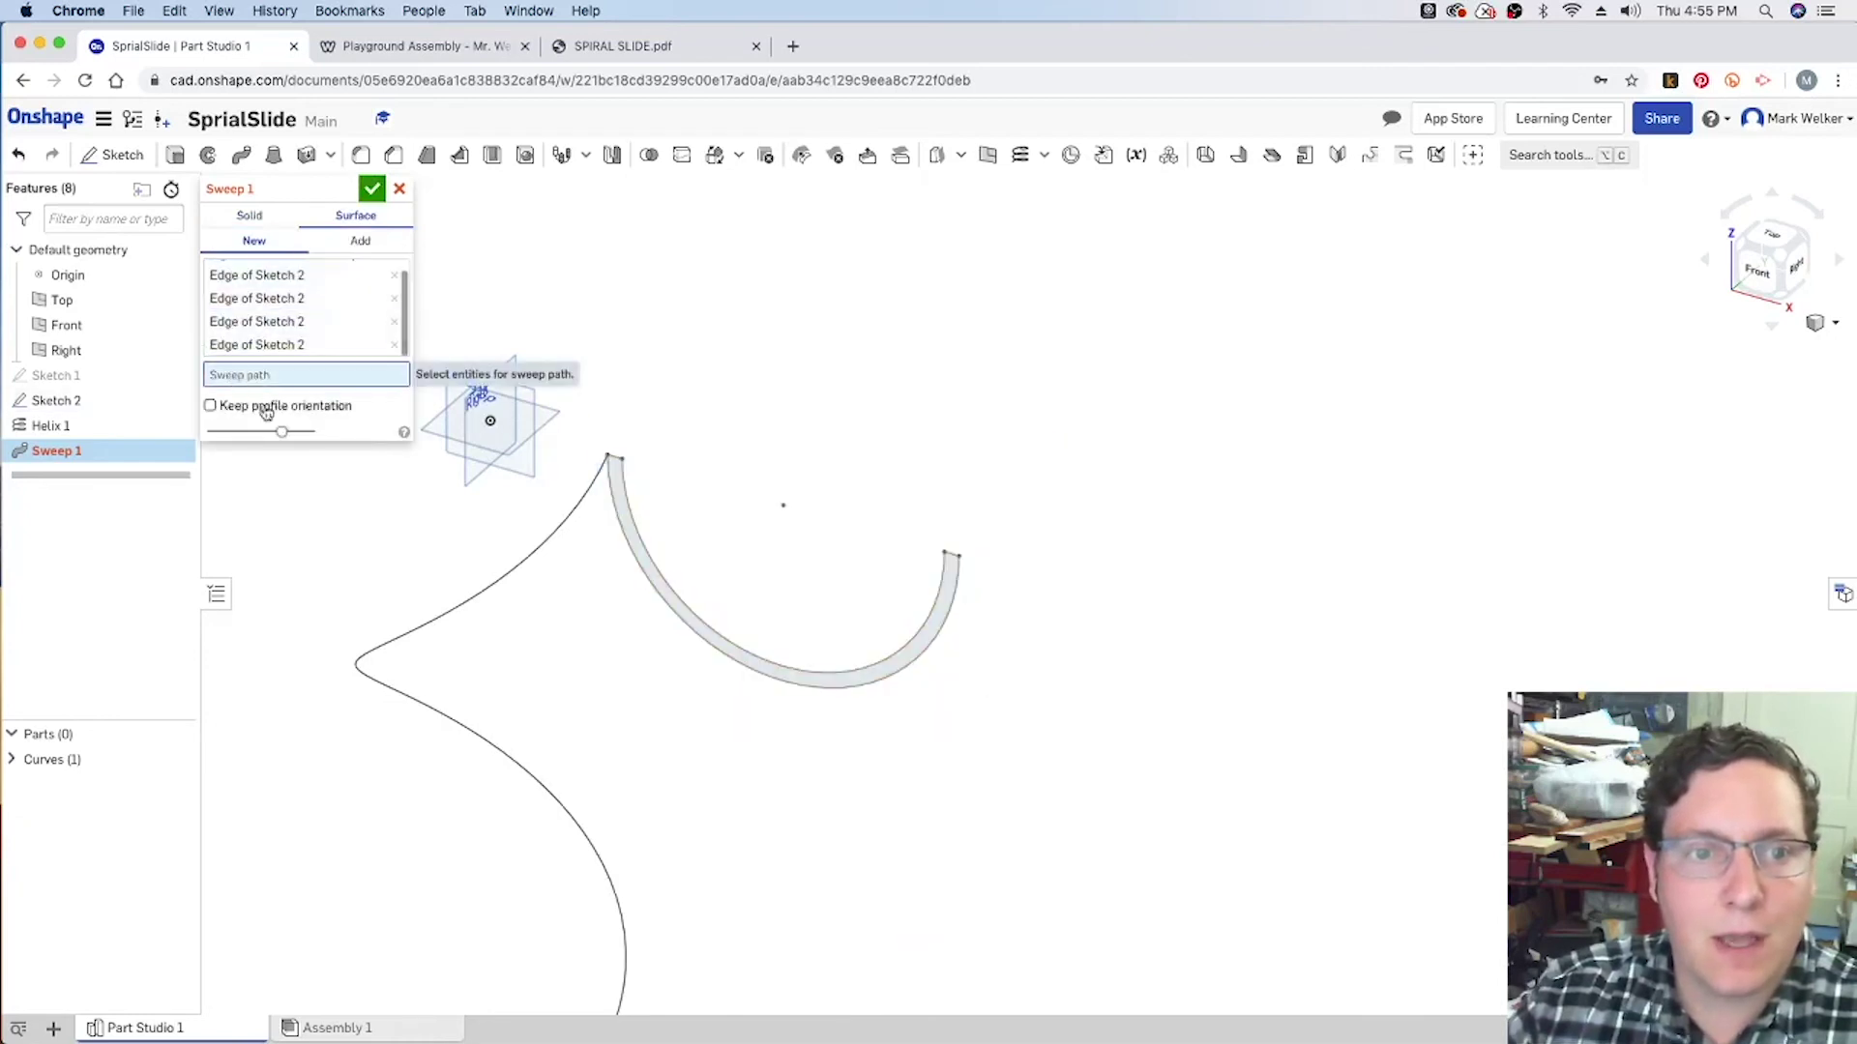
click(523, 572)
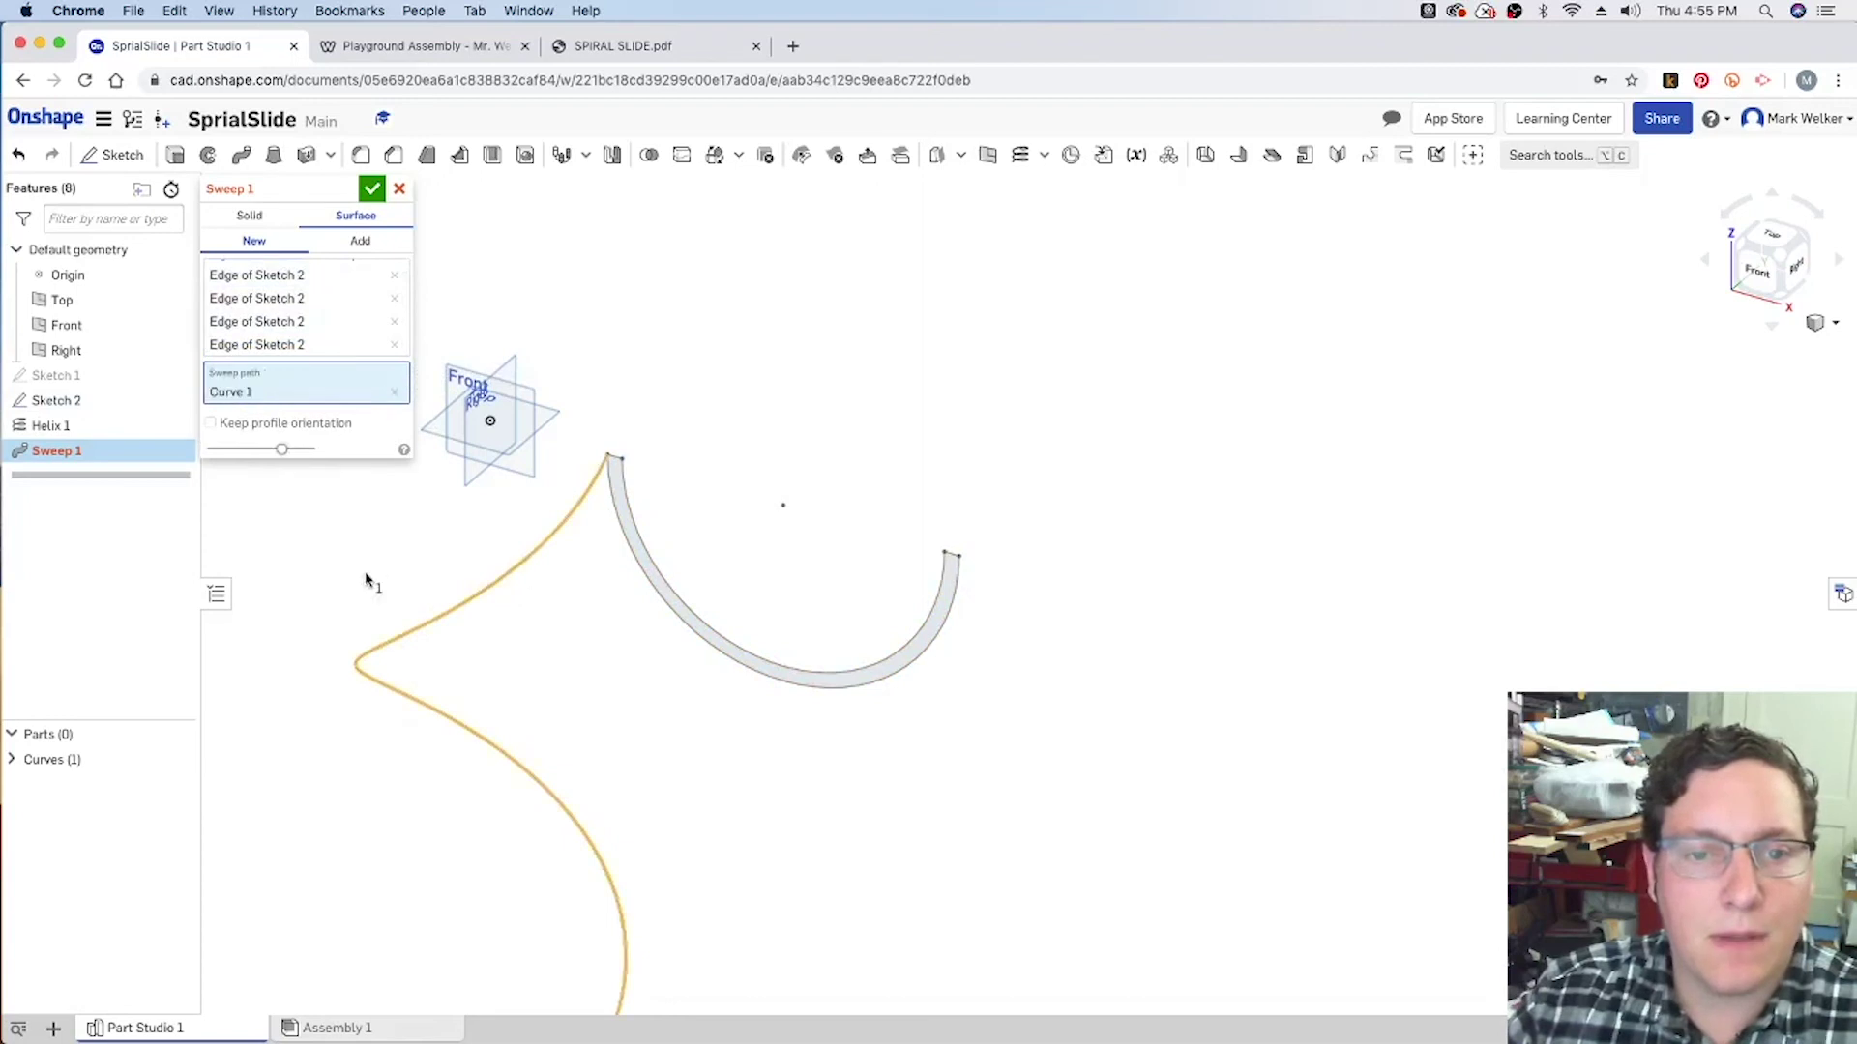
scroll(847, 402, down, 6)
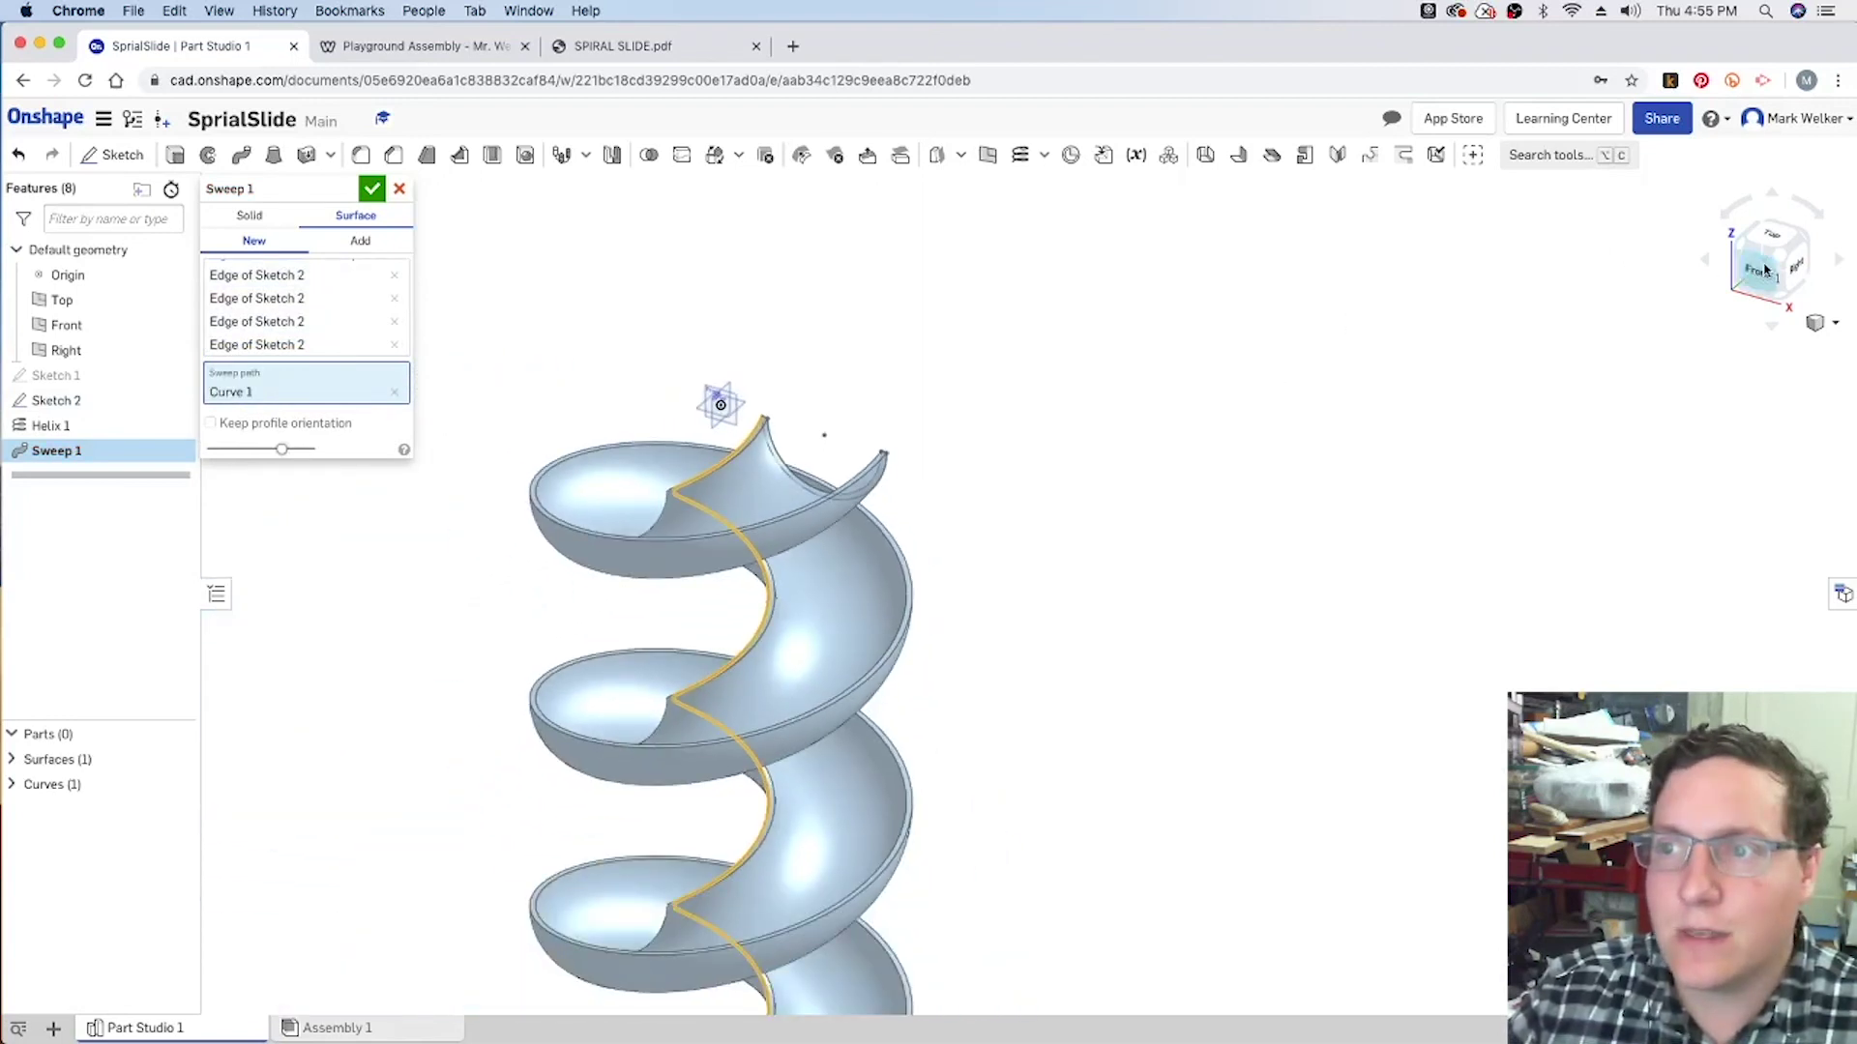
key(f)
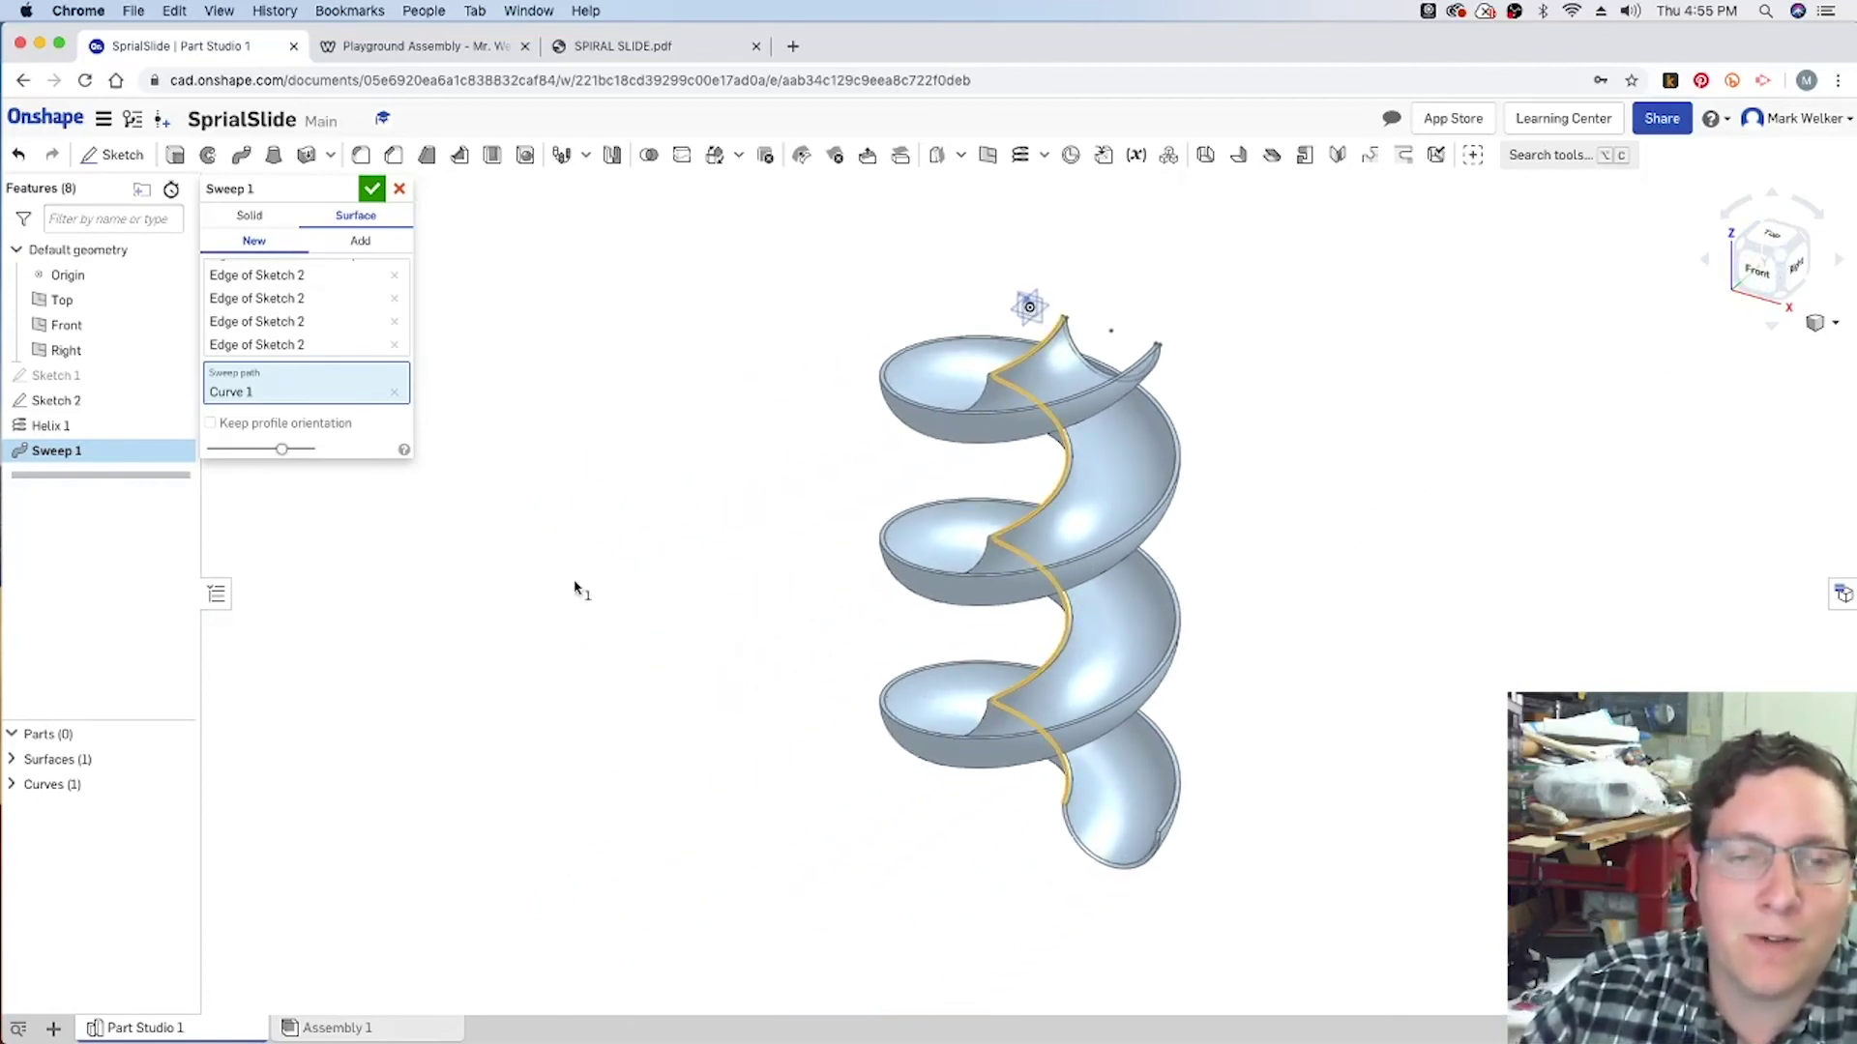
click(372, 189)
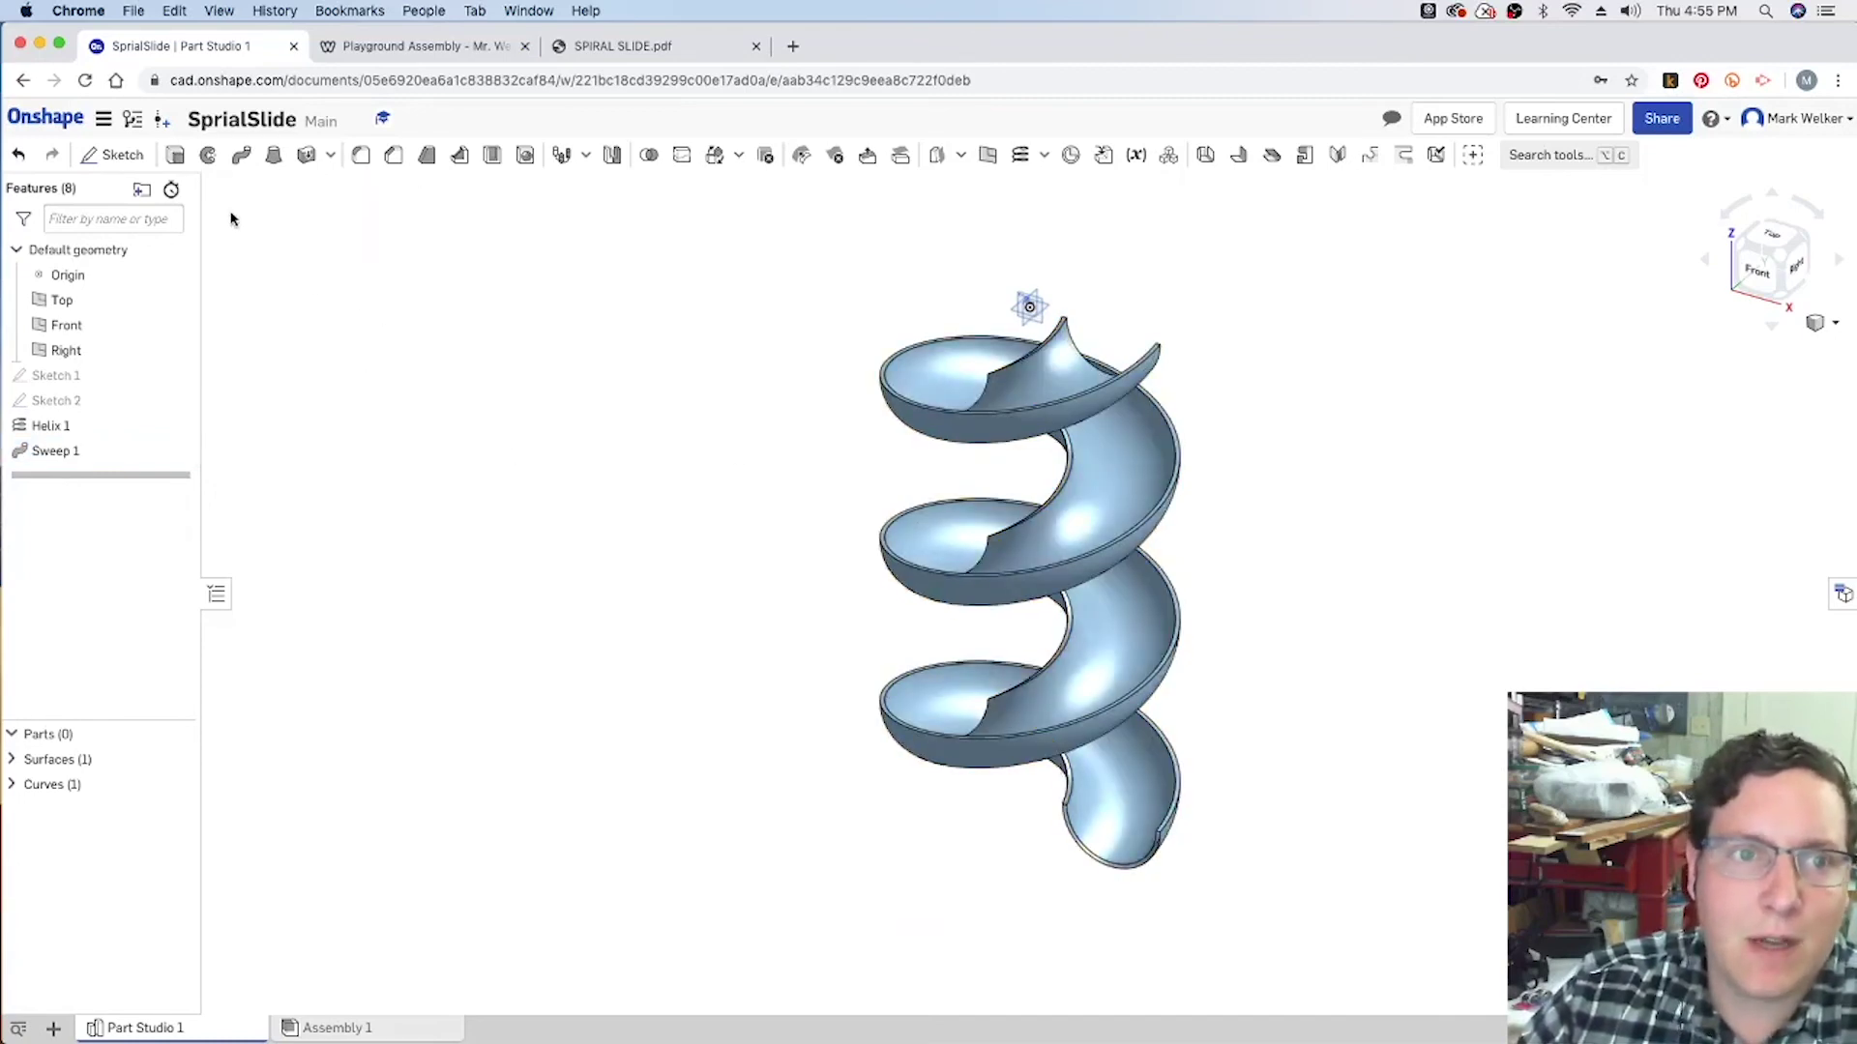
Measure from the slide's top end to its bottom end, then close SprialSlide.
click(1065, 319)
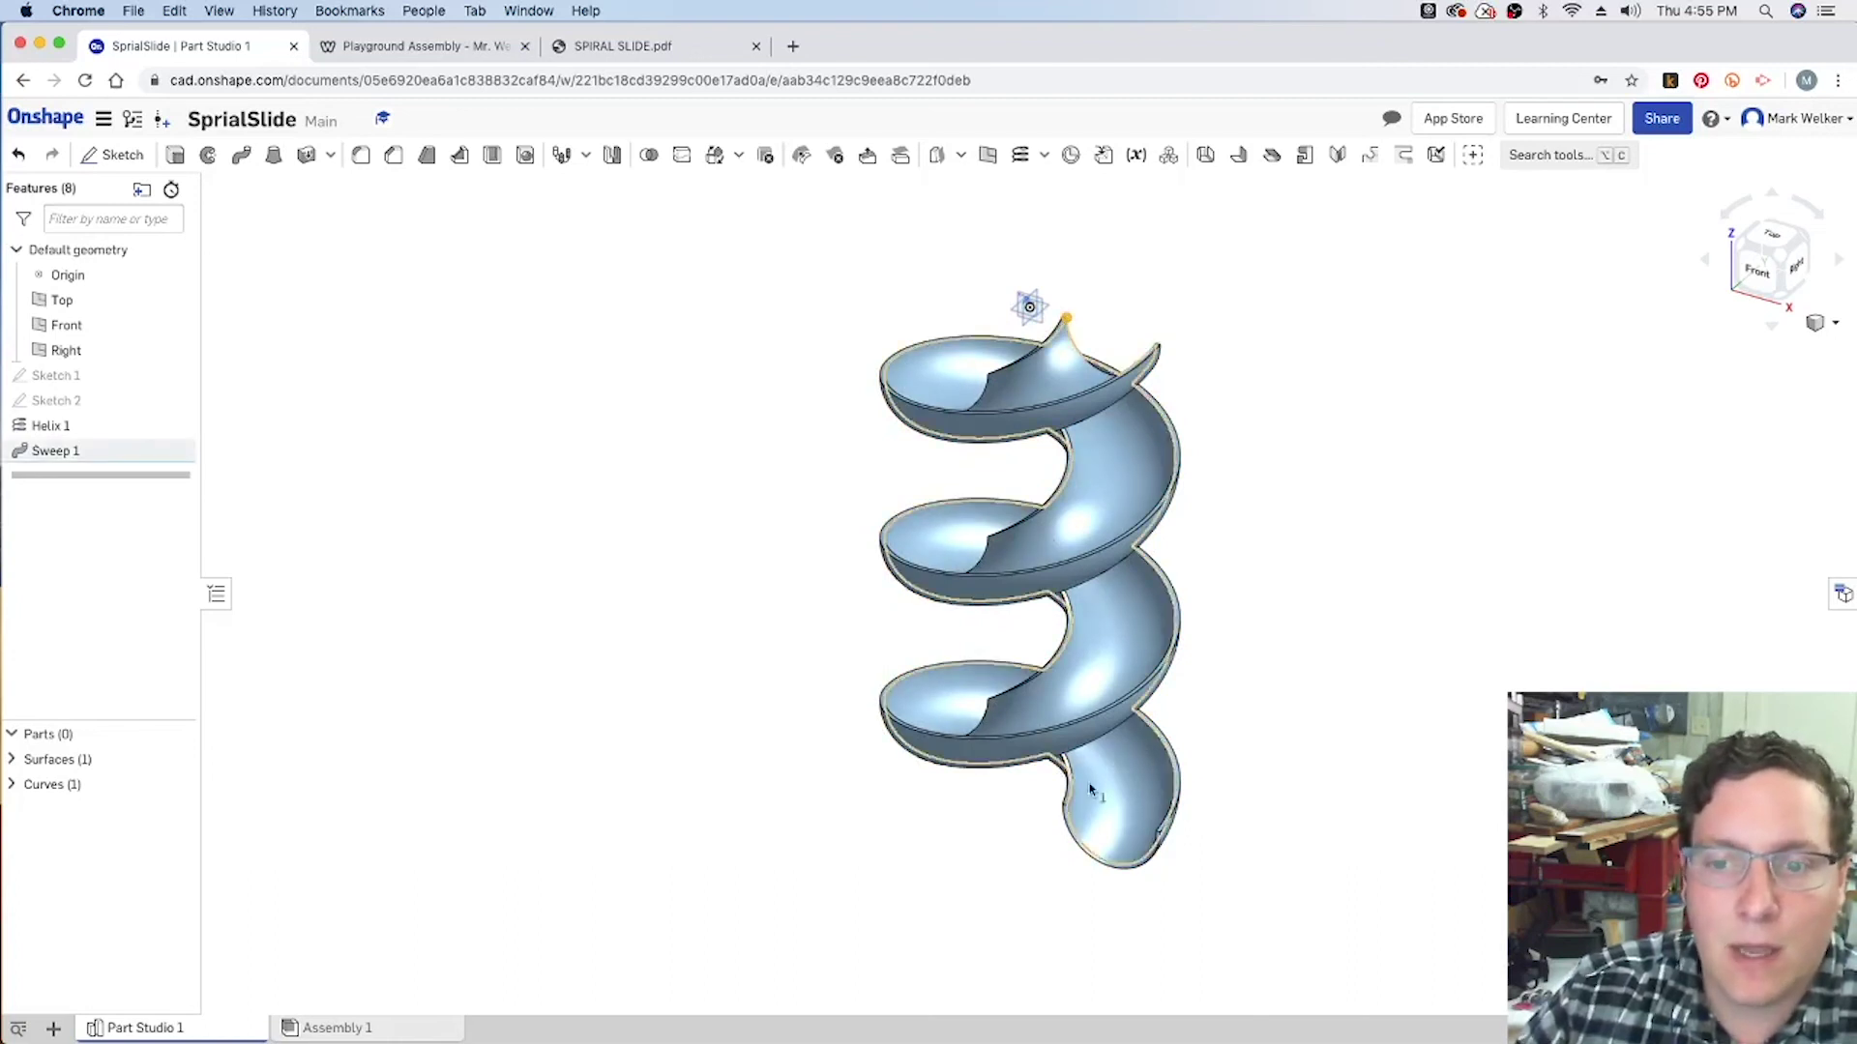
click(1126, 869)
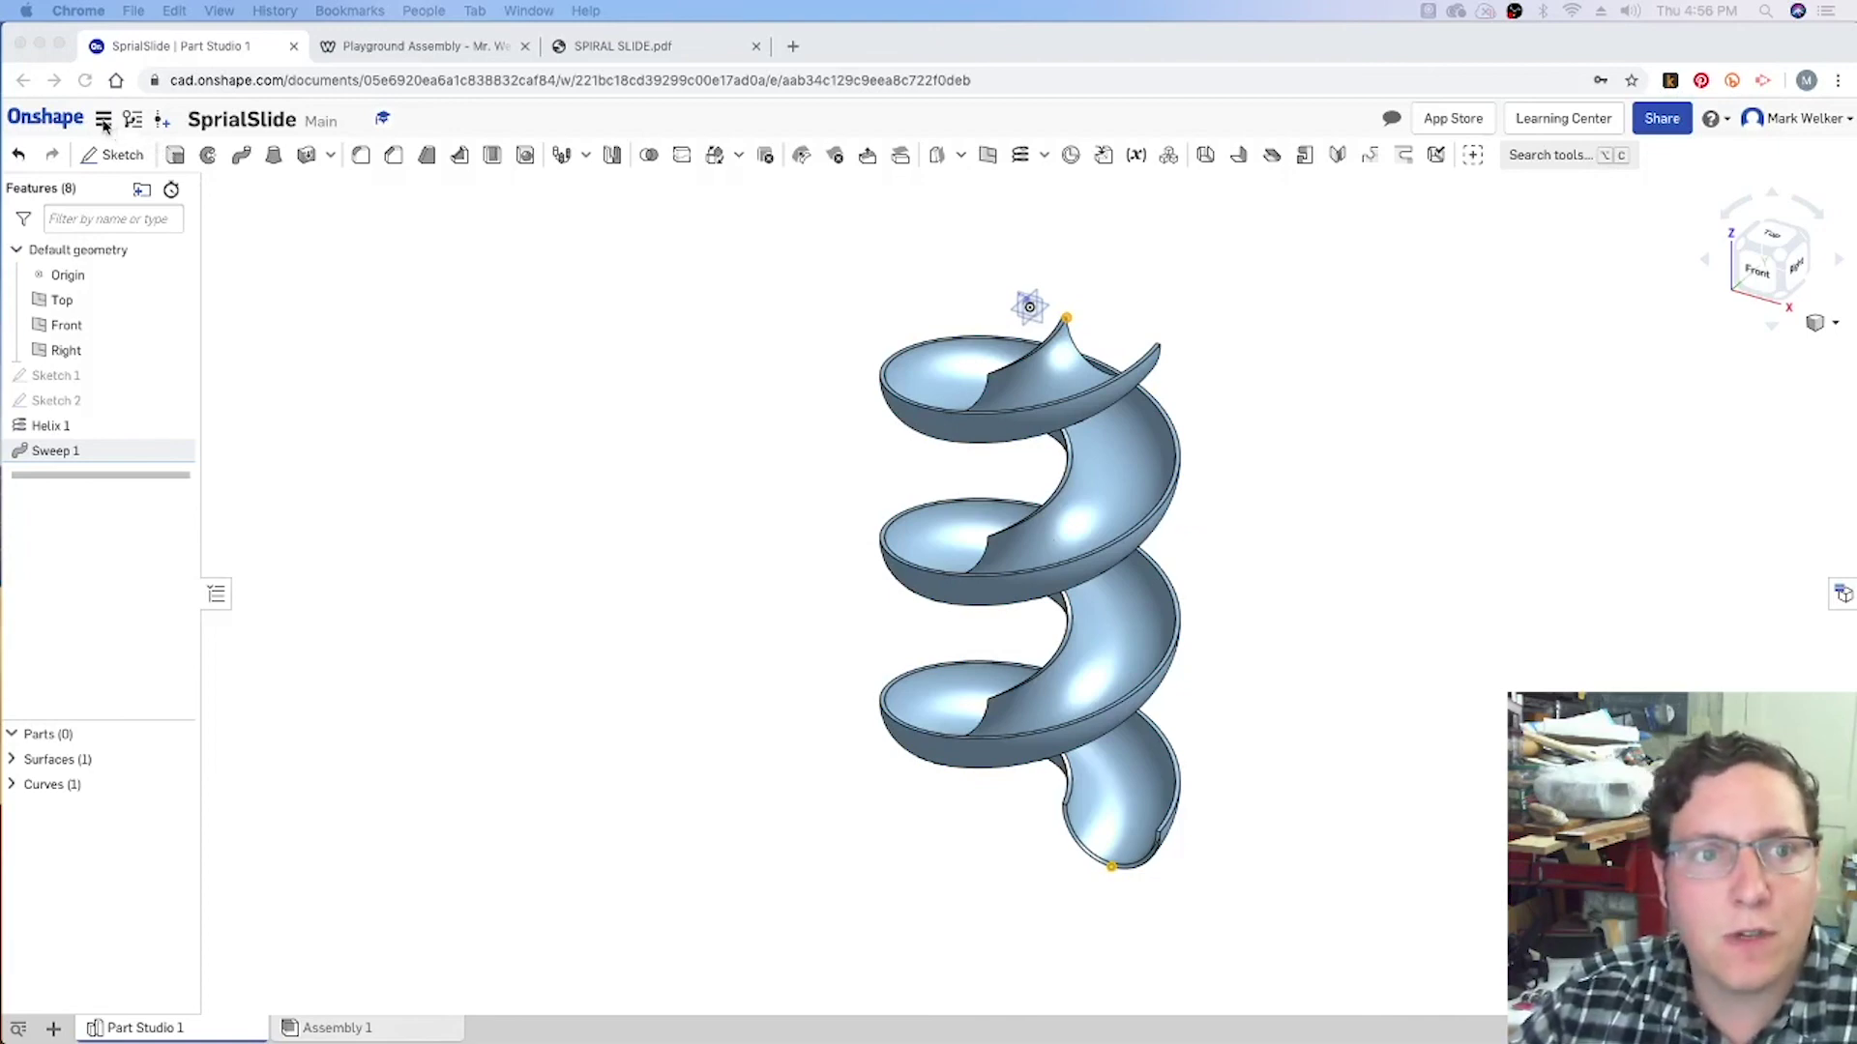
click(105, 126)
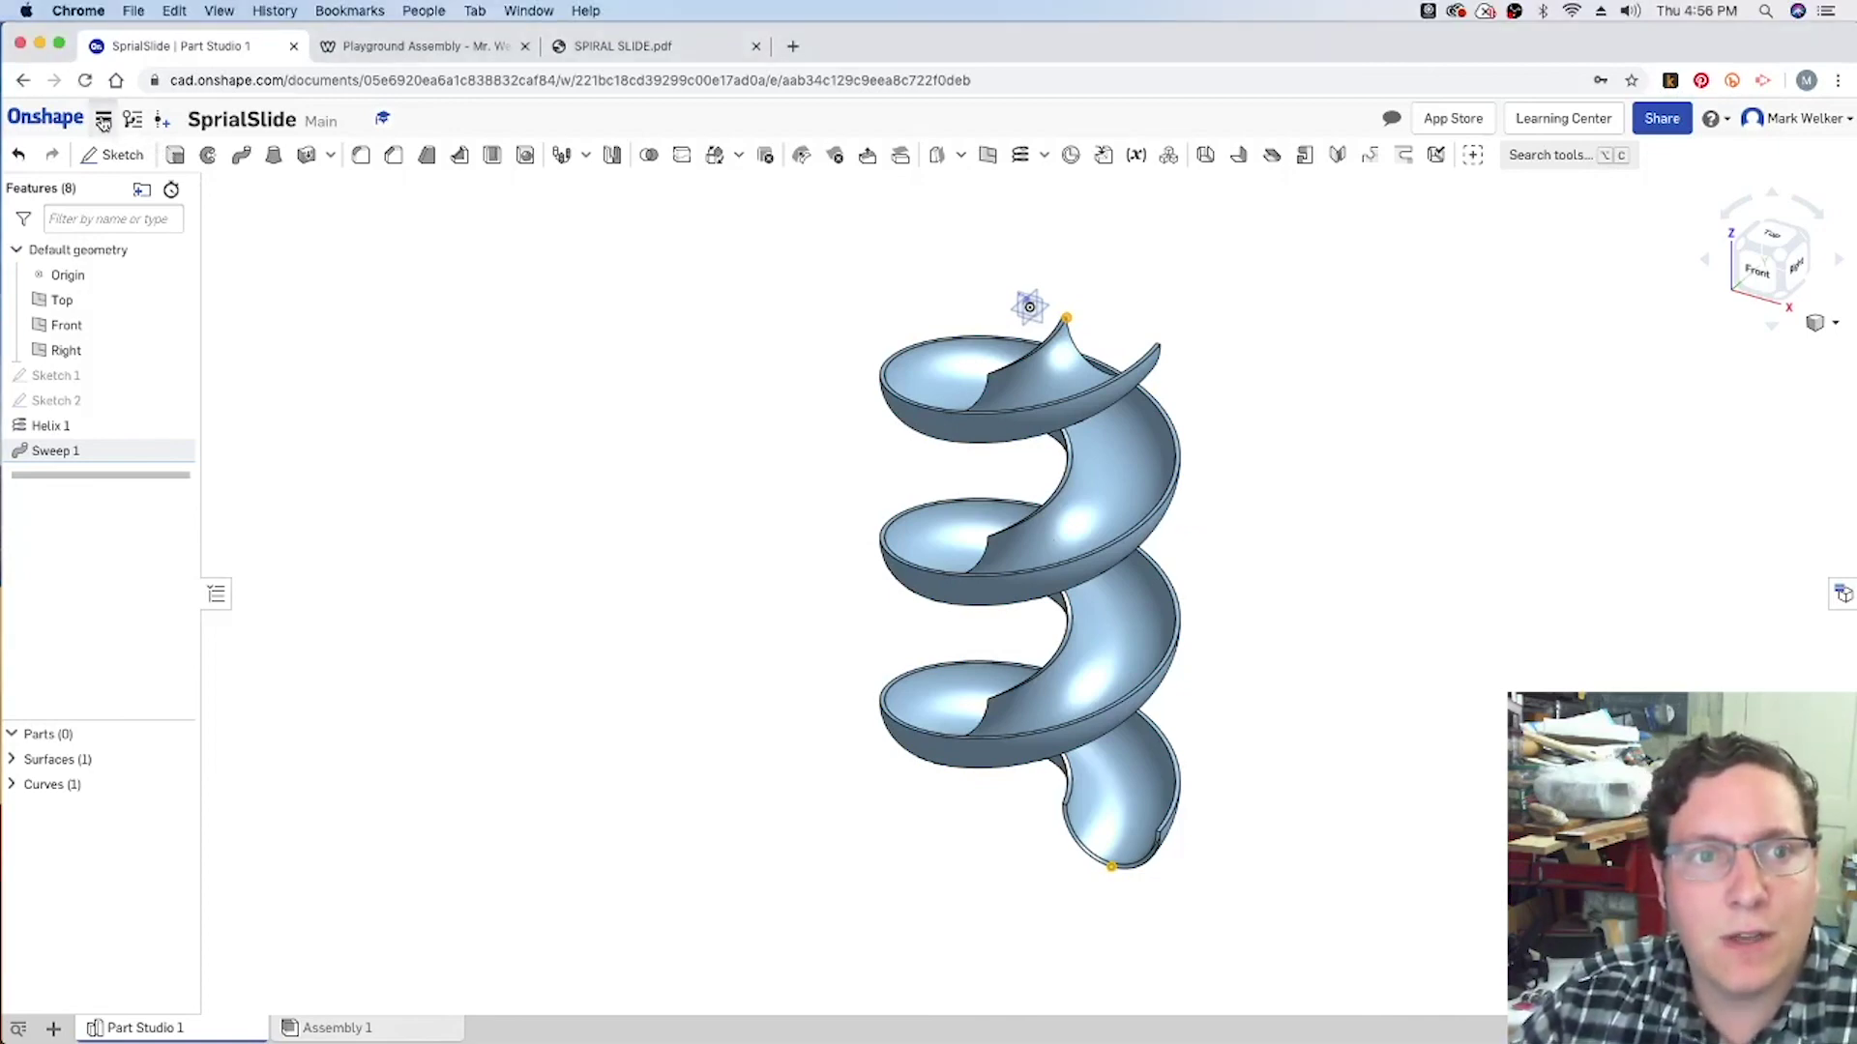
click(155, 365)
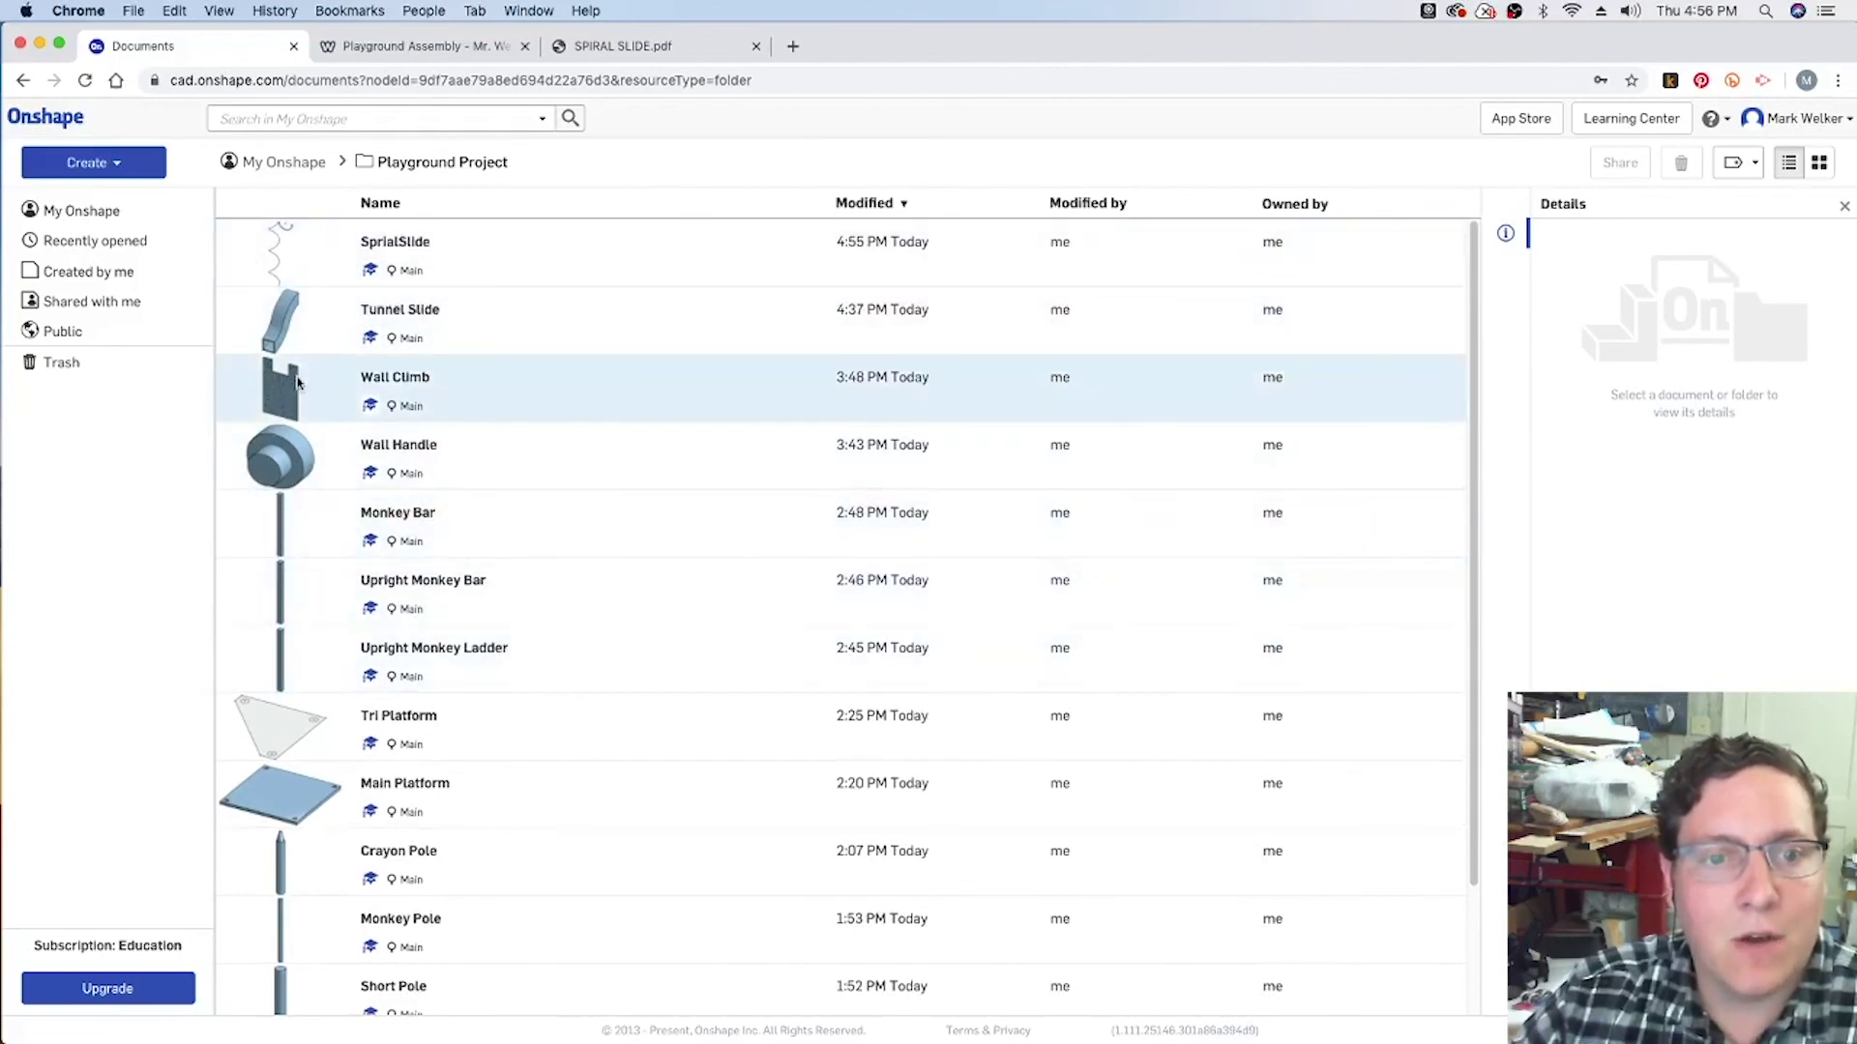
scroll(332, 810, down, 1)
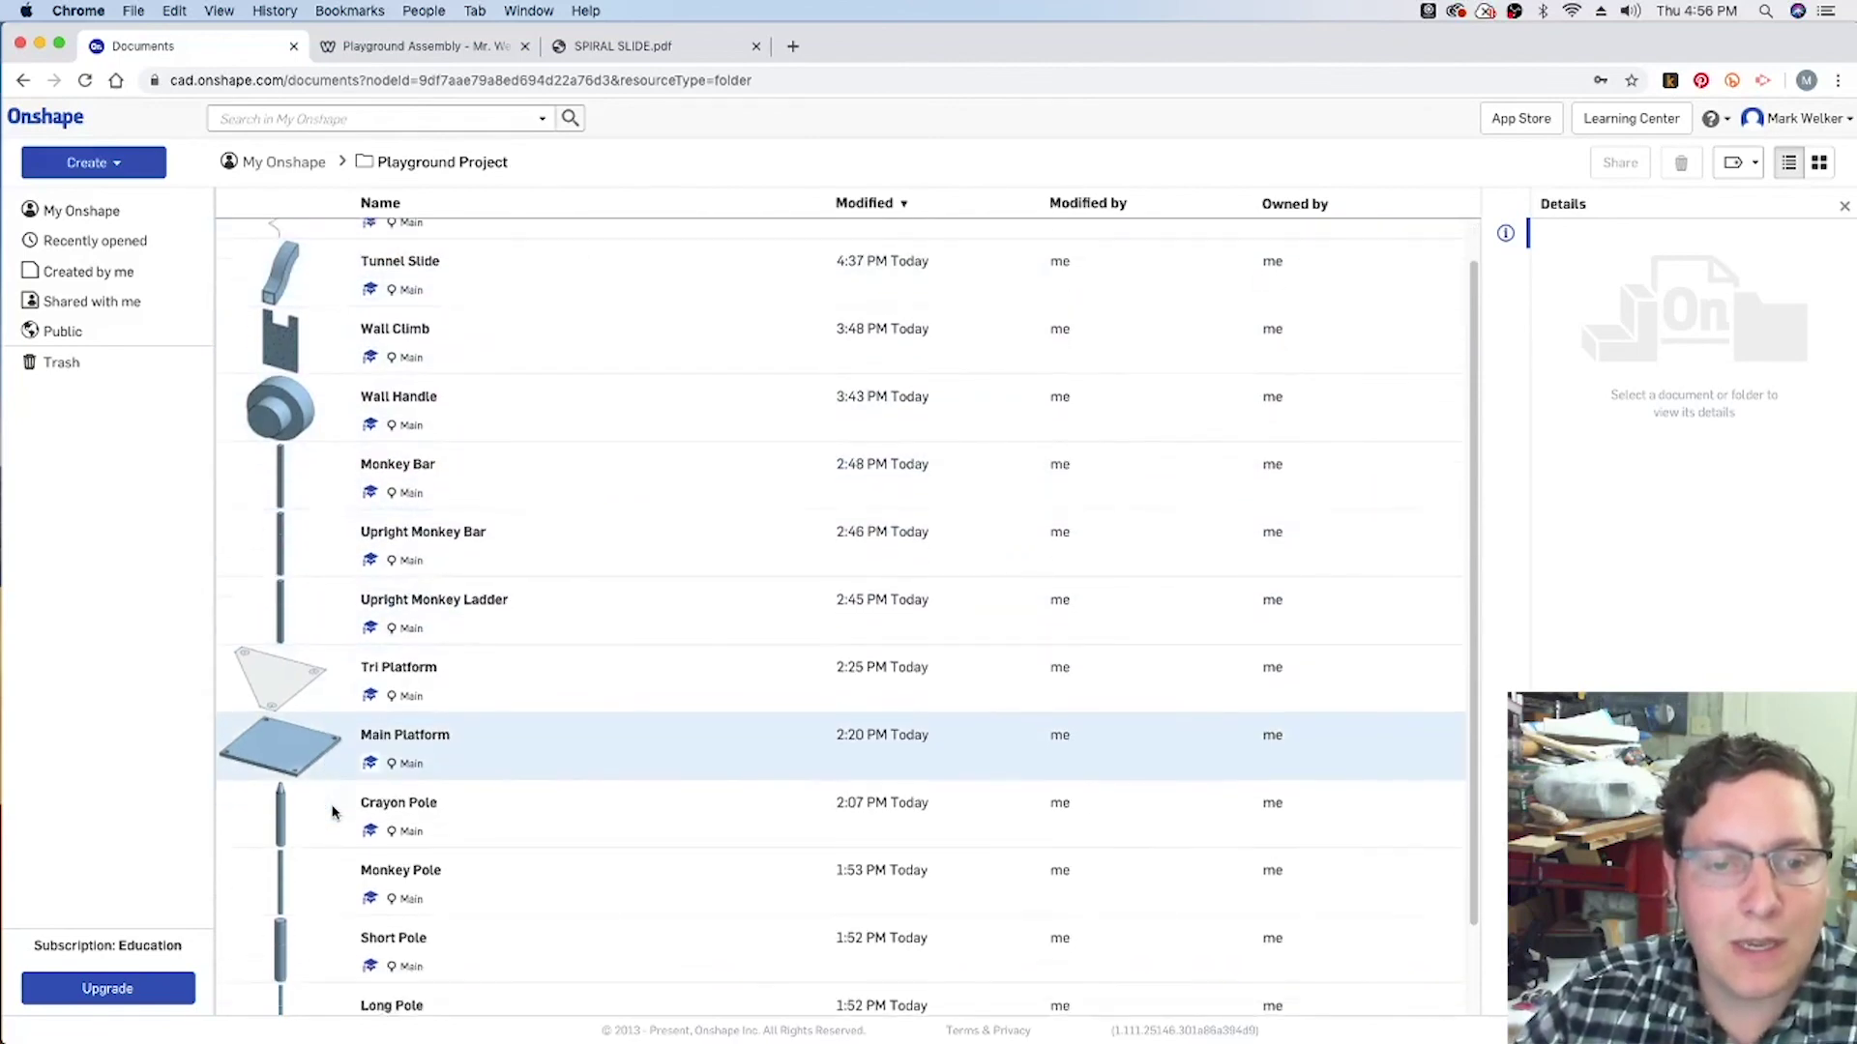
scroll(331, 812, down, 2)
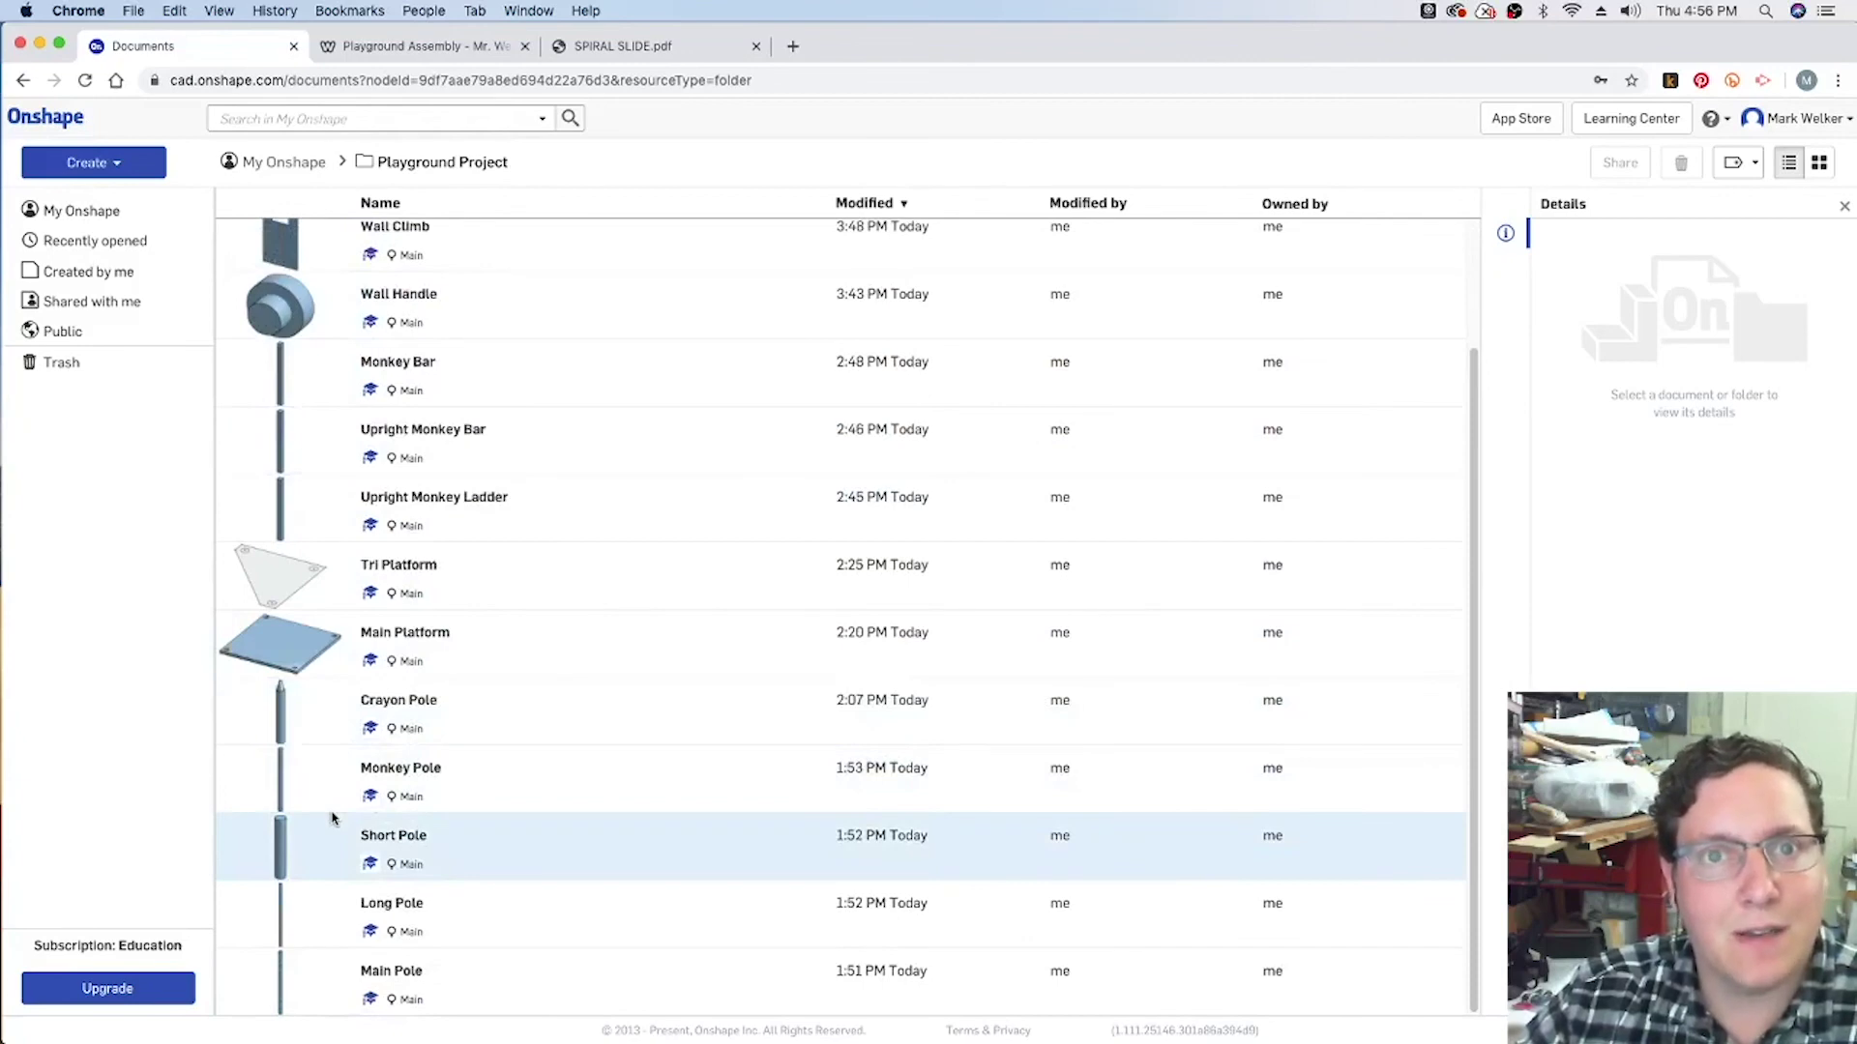